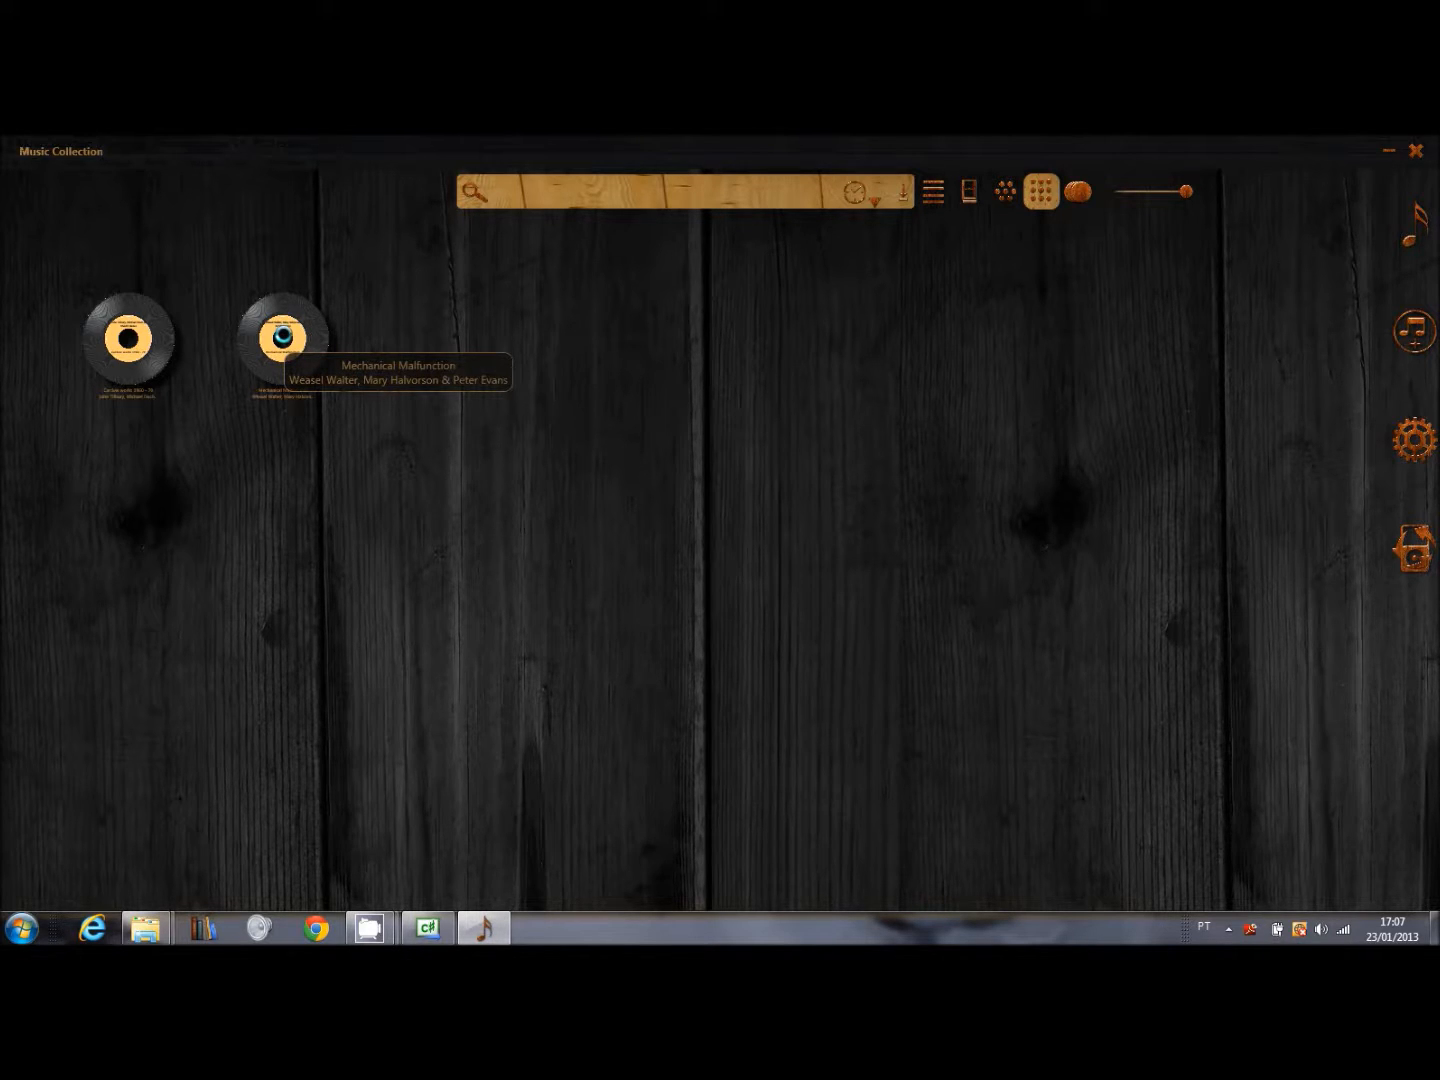
Open the Mechanical Malfunction disc's information for editing and reposition the editor window
left_click(283, 336)
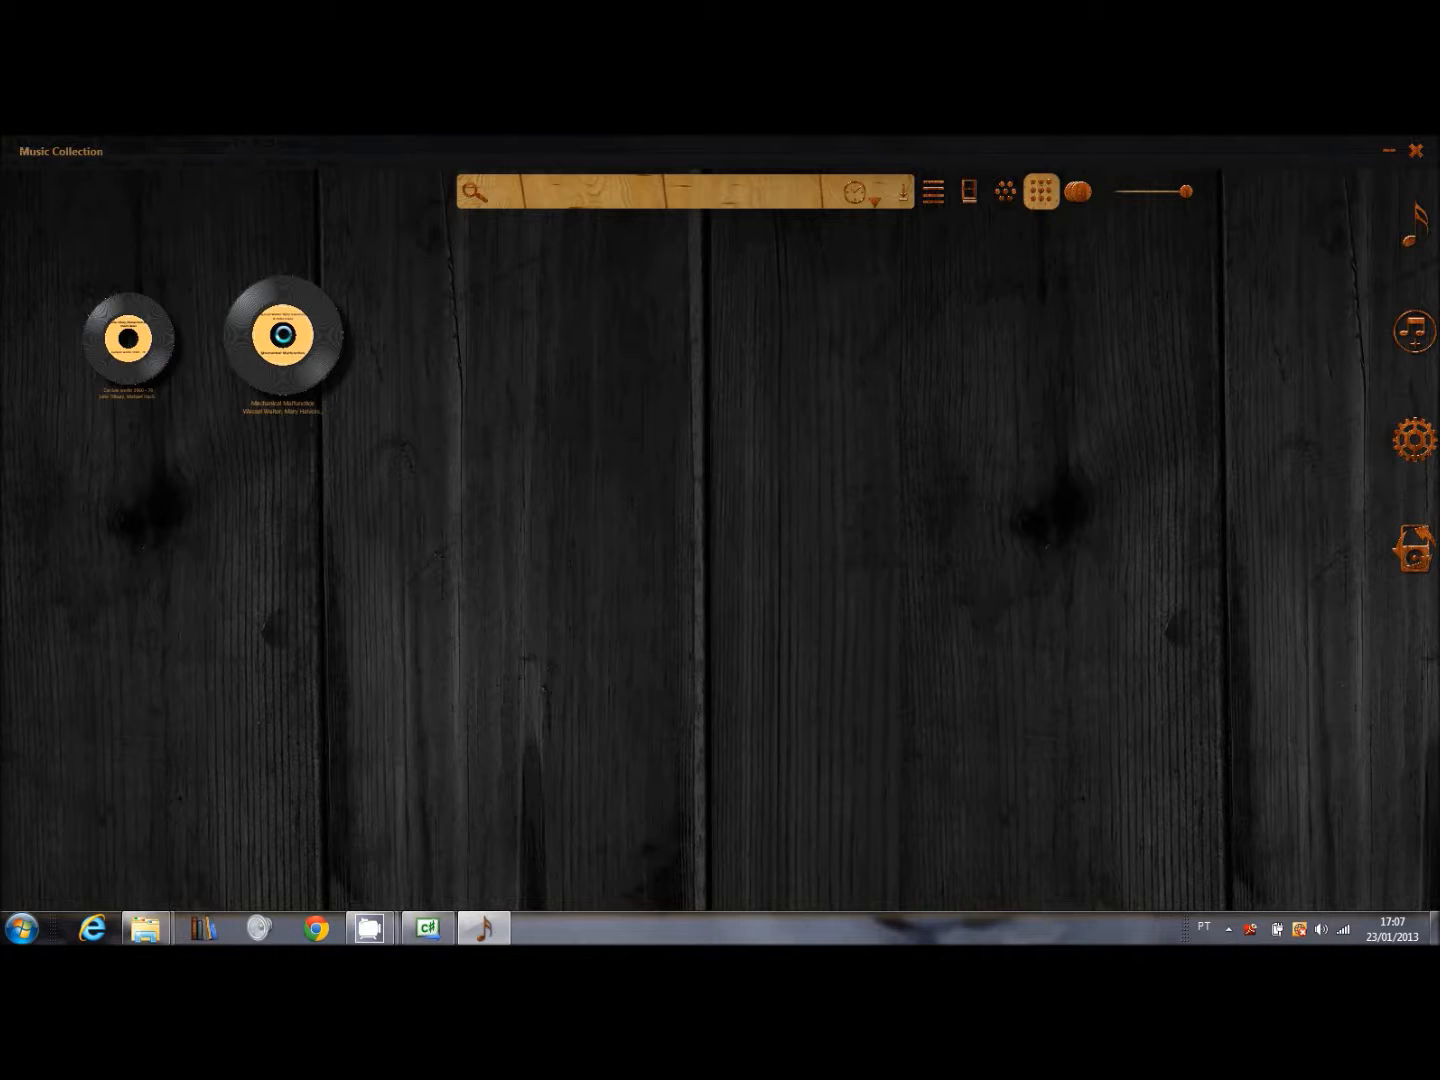
right_click(284, 336)
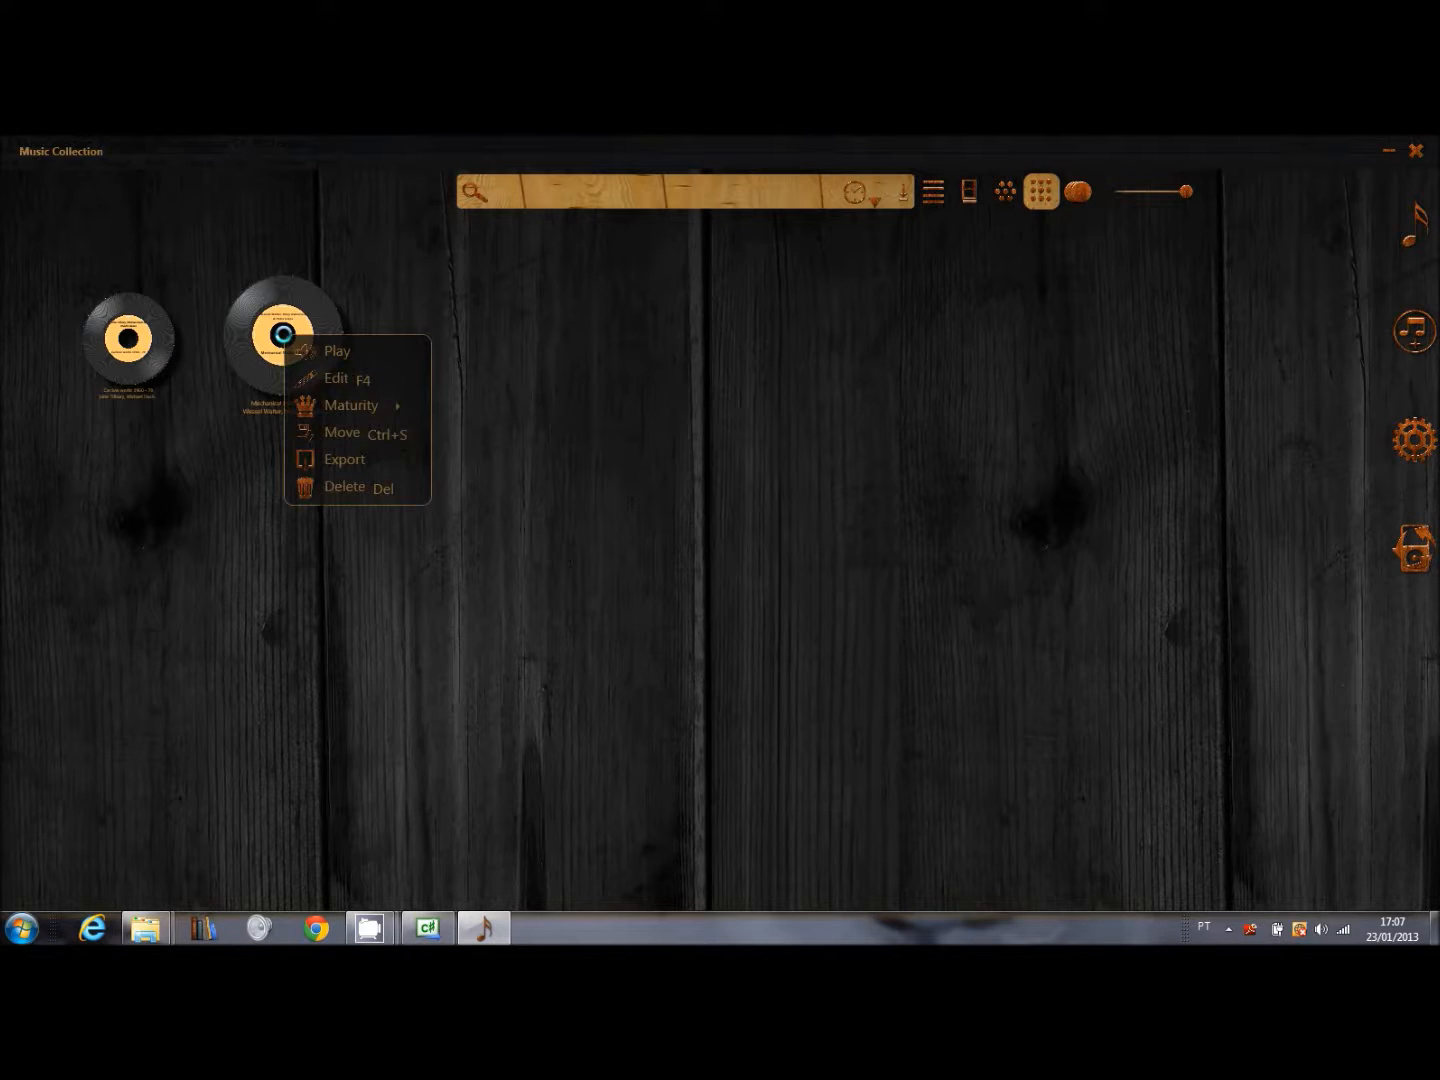
left_click(341, 378)
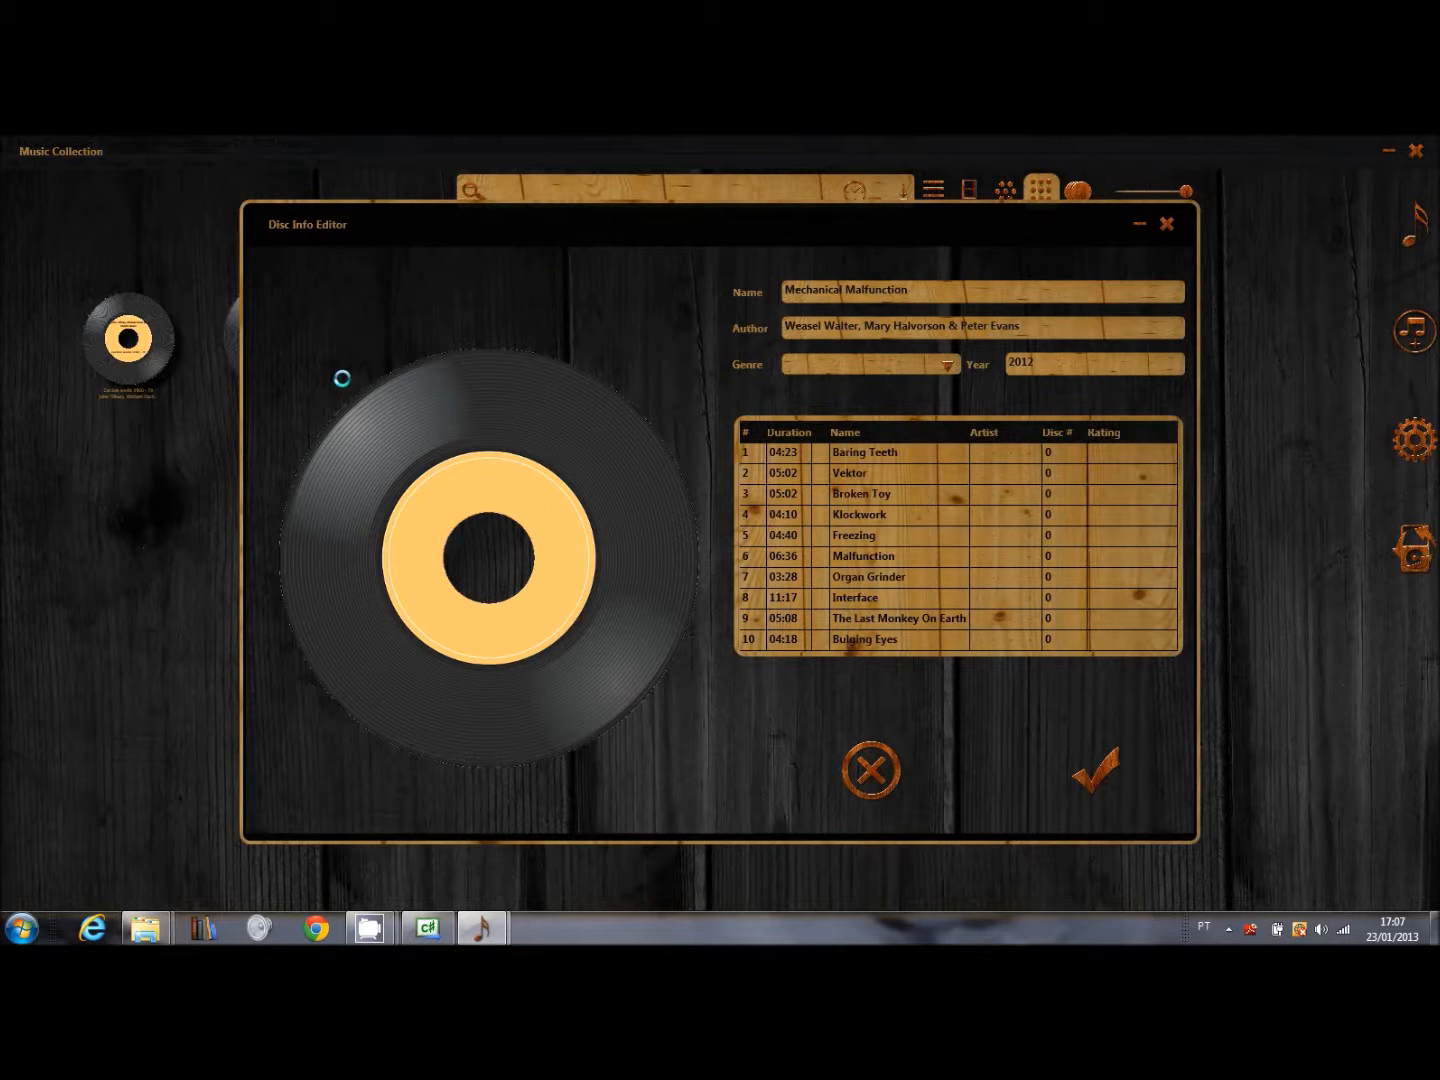
left_click_drag(453, 225, 368, 238)
Review the disc's name, author and year by highlighting each field's text in turn
left_click_drag(822, 301, 637, 305)
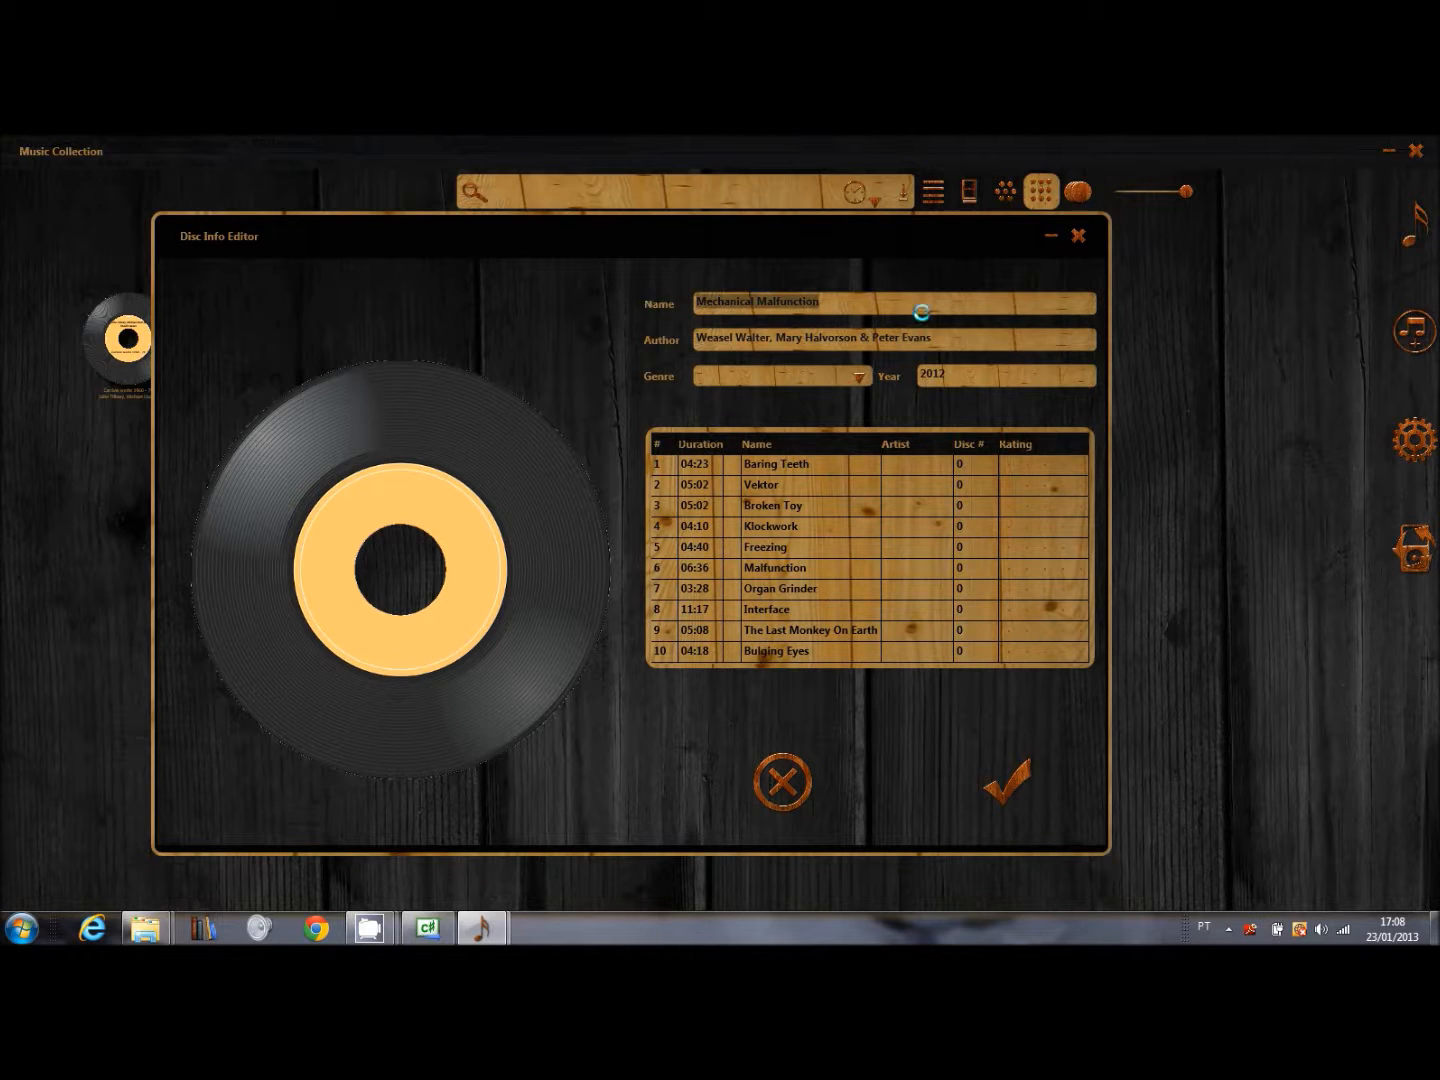
left_click(966, 346)
left_click_drag(965, 347, 655, 360)
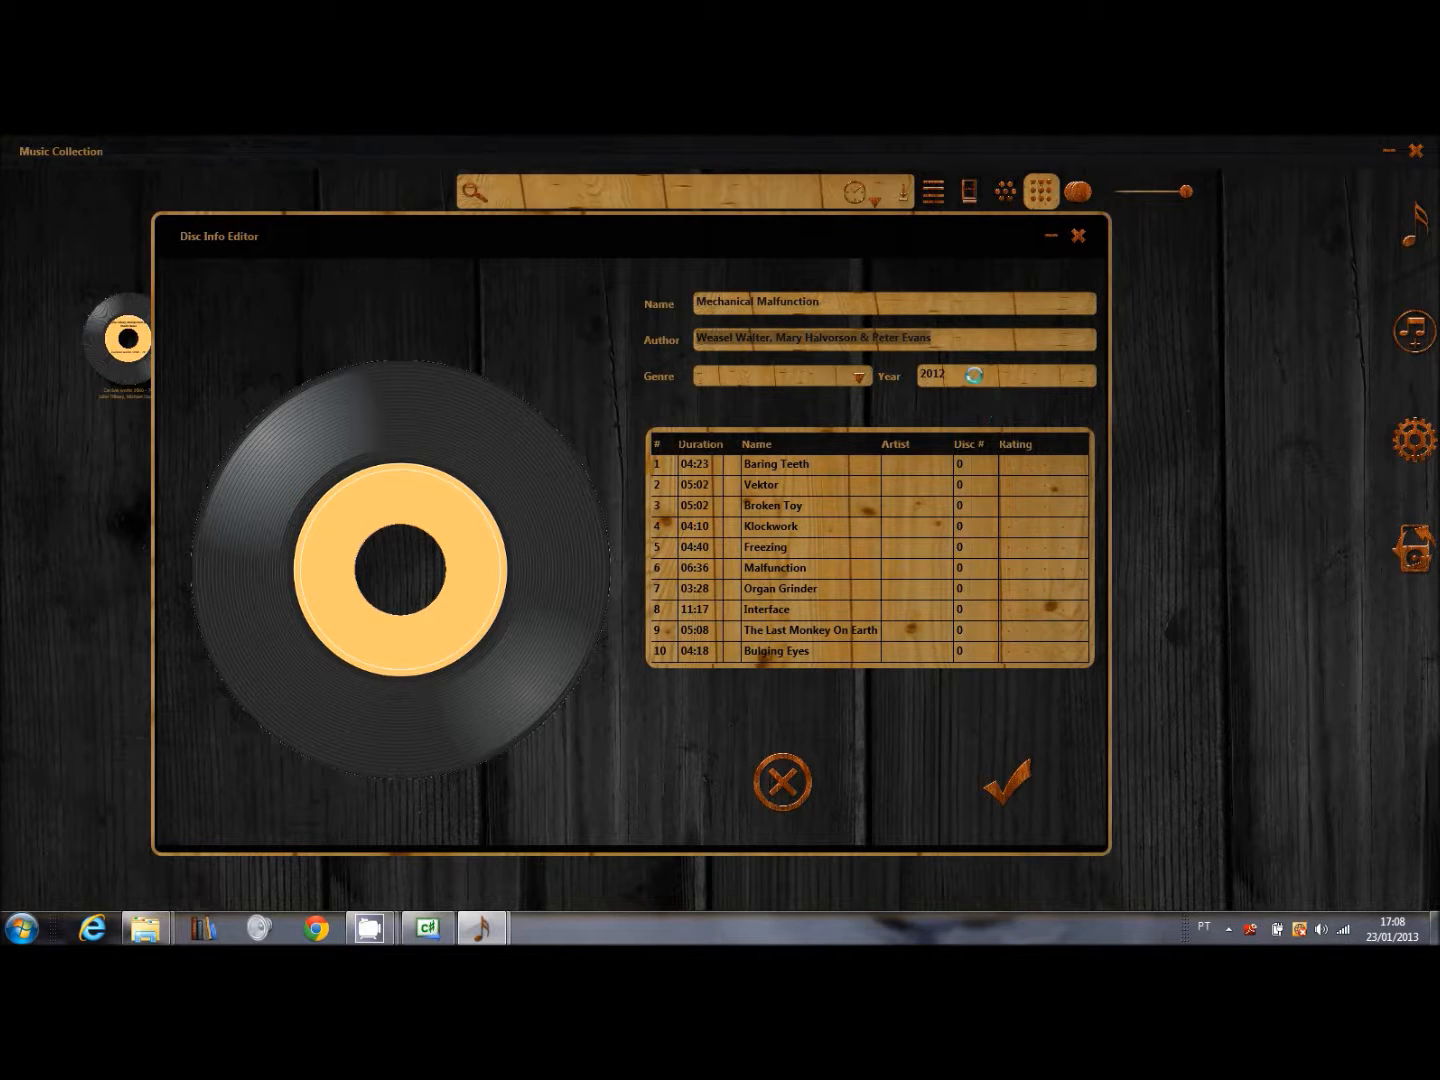
left_click(974, 375)
left_click_drag(974, 375, 910, 374)
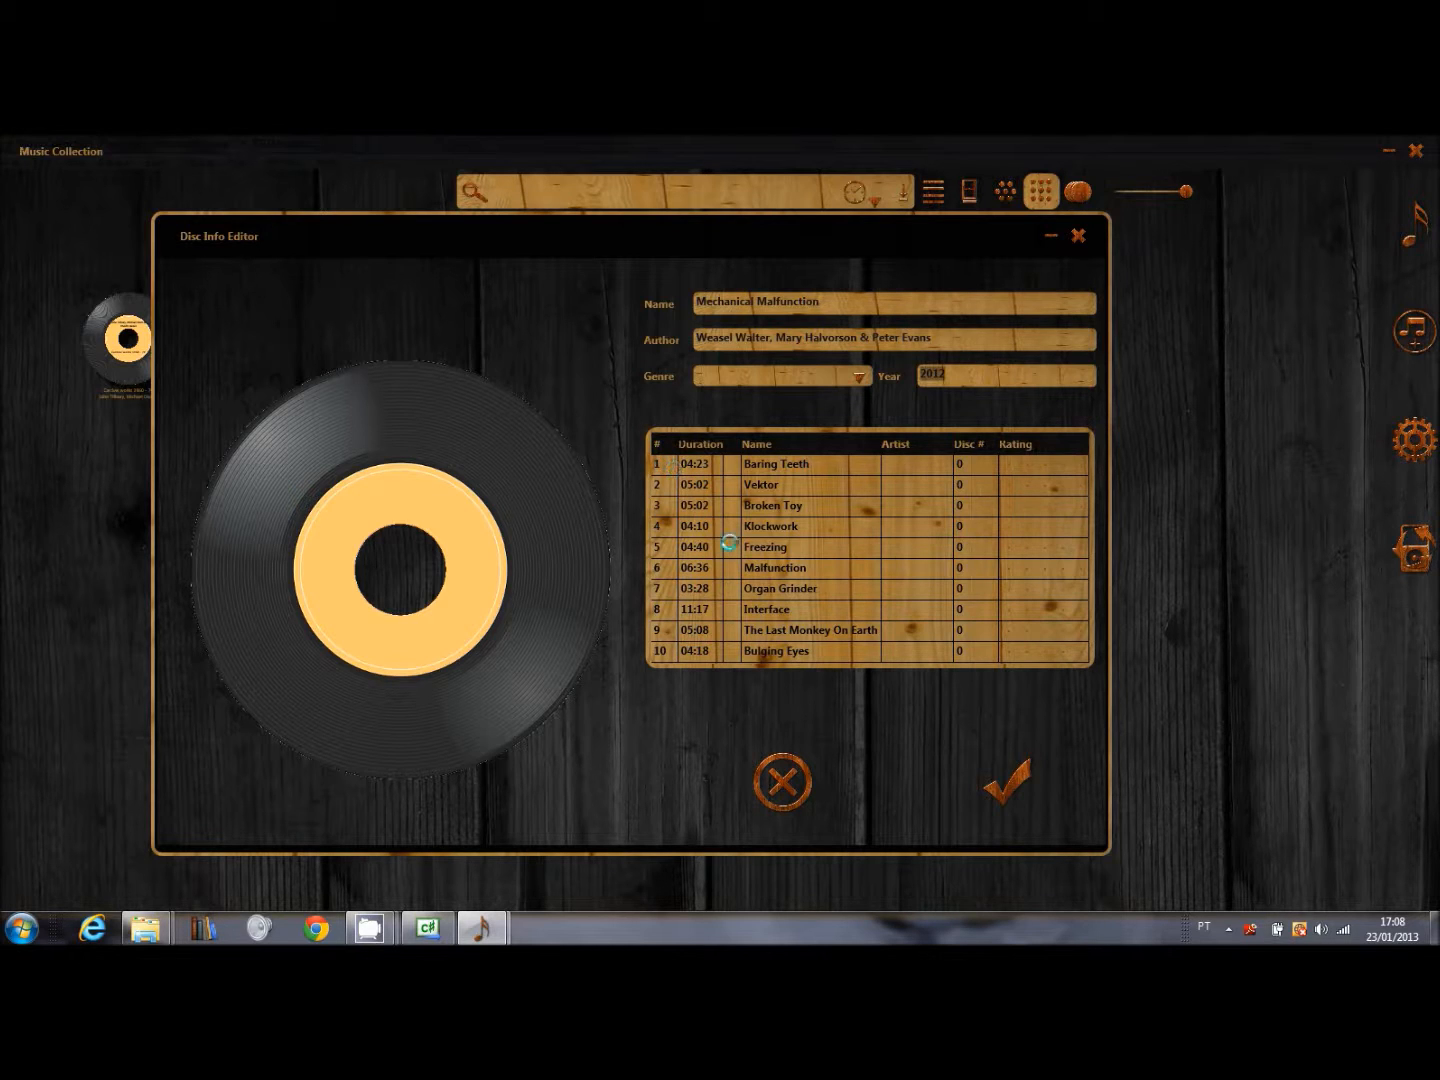
key("Tab")
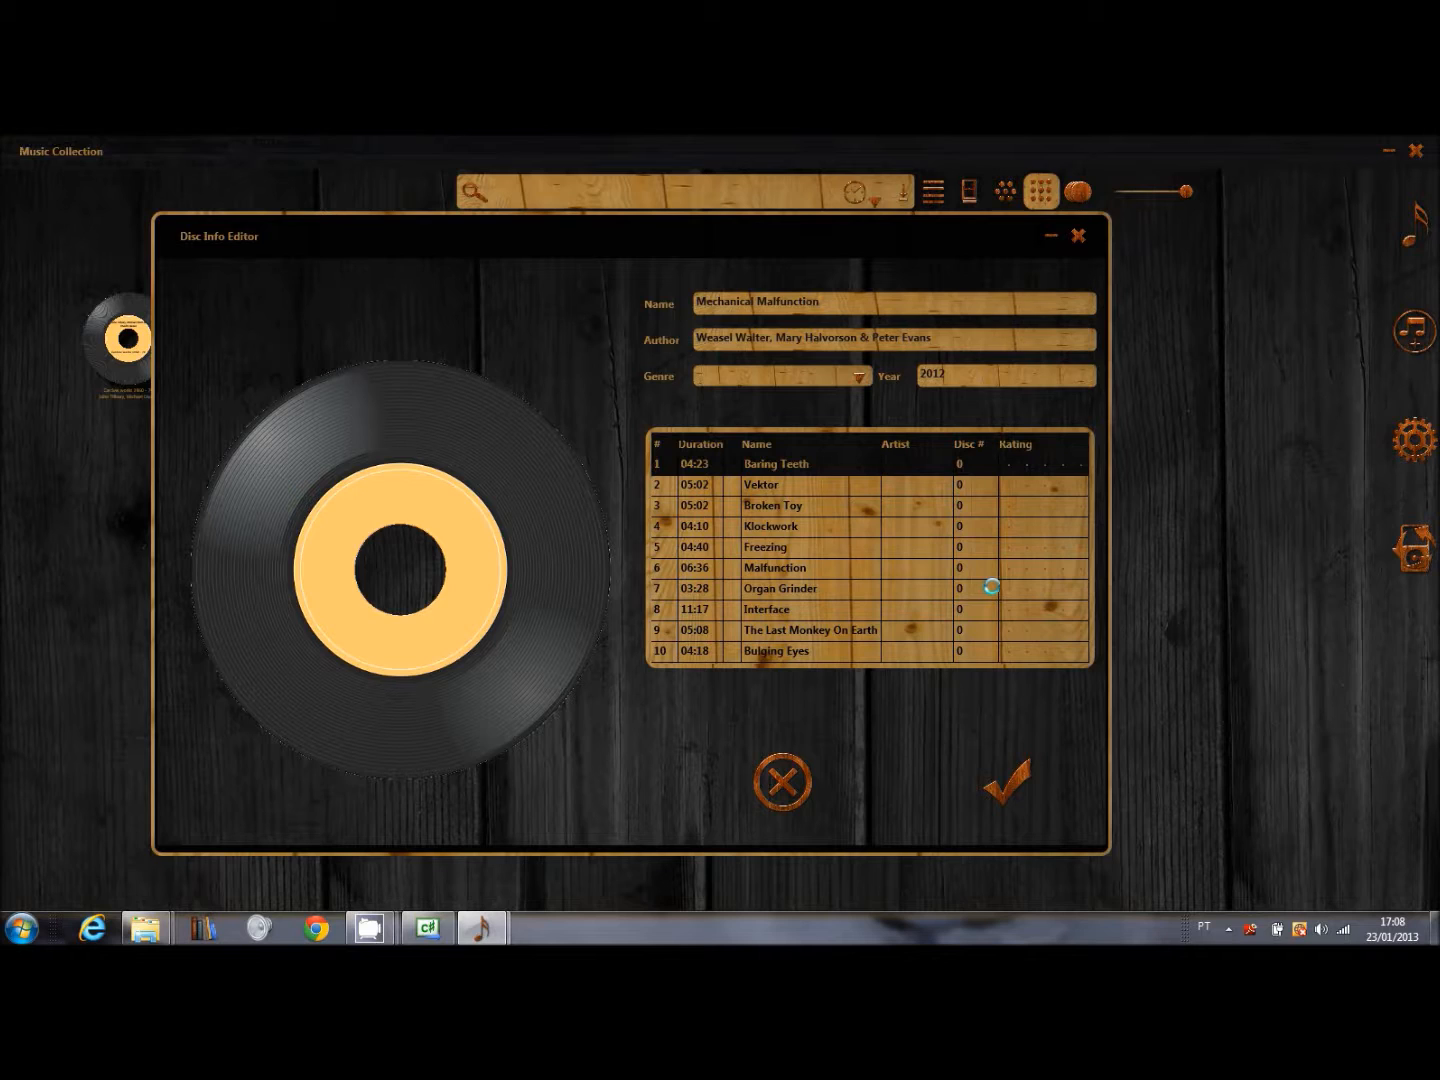
Try the first track's rating and sort the track list by track number
left_click(1023, 464)
left_click(1005, 464)
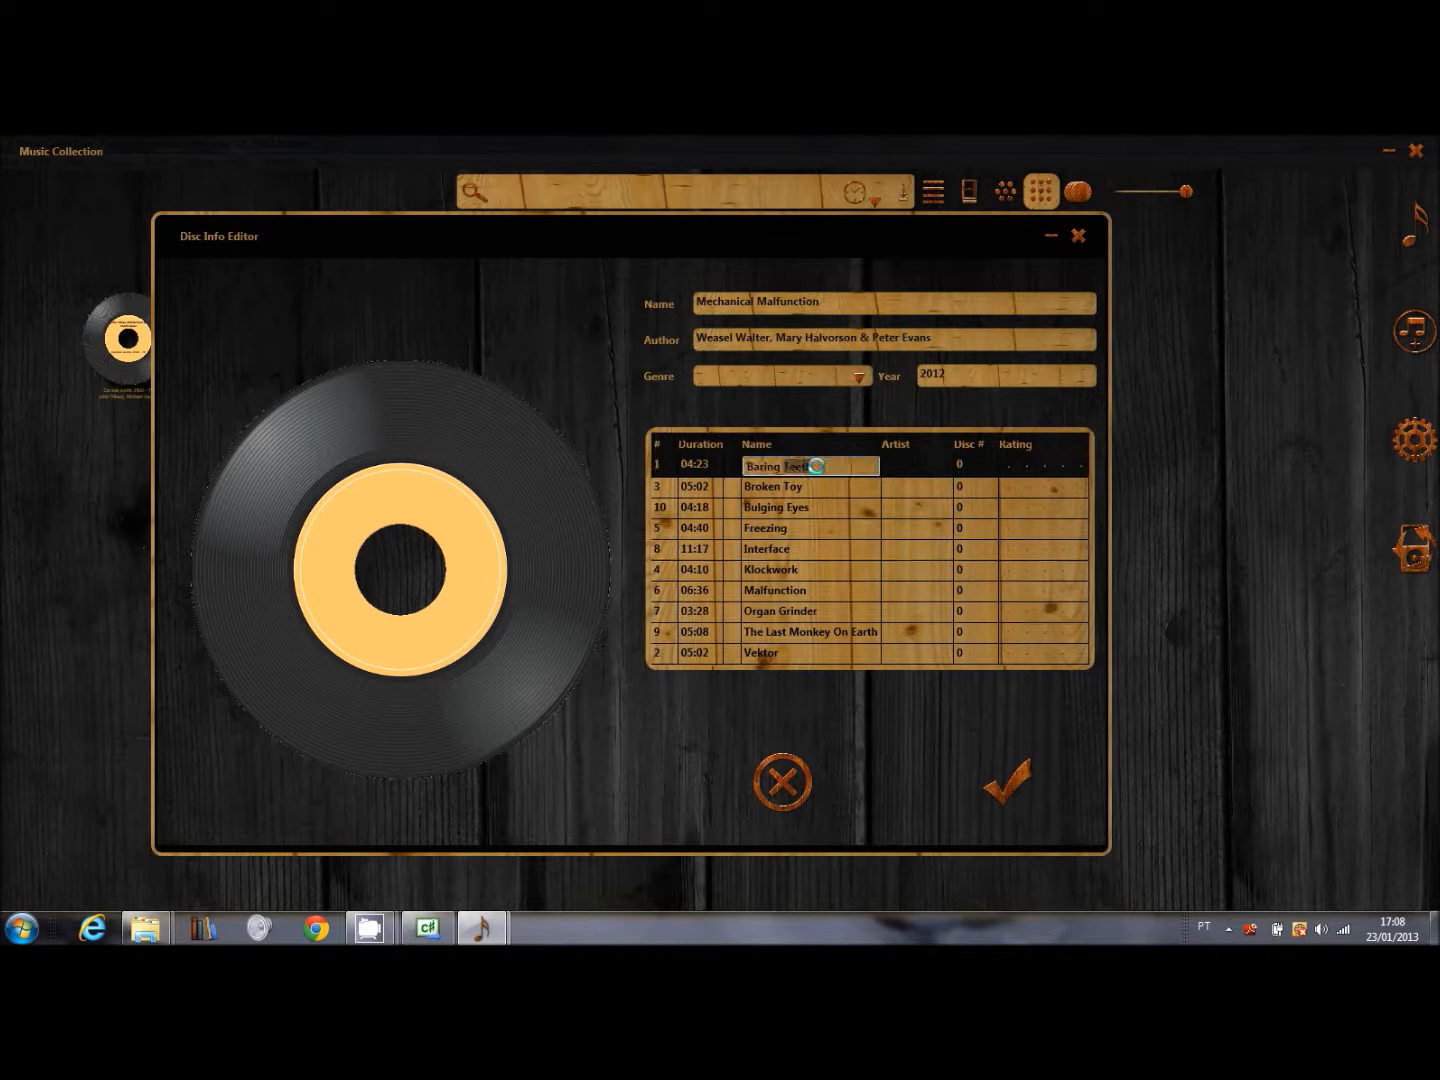
left_click(836, 508)
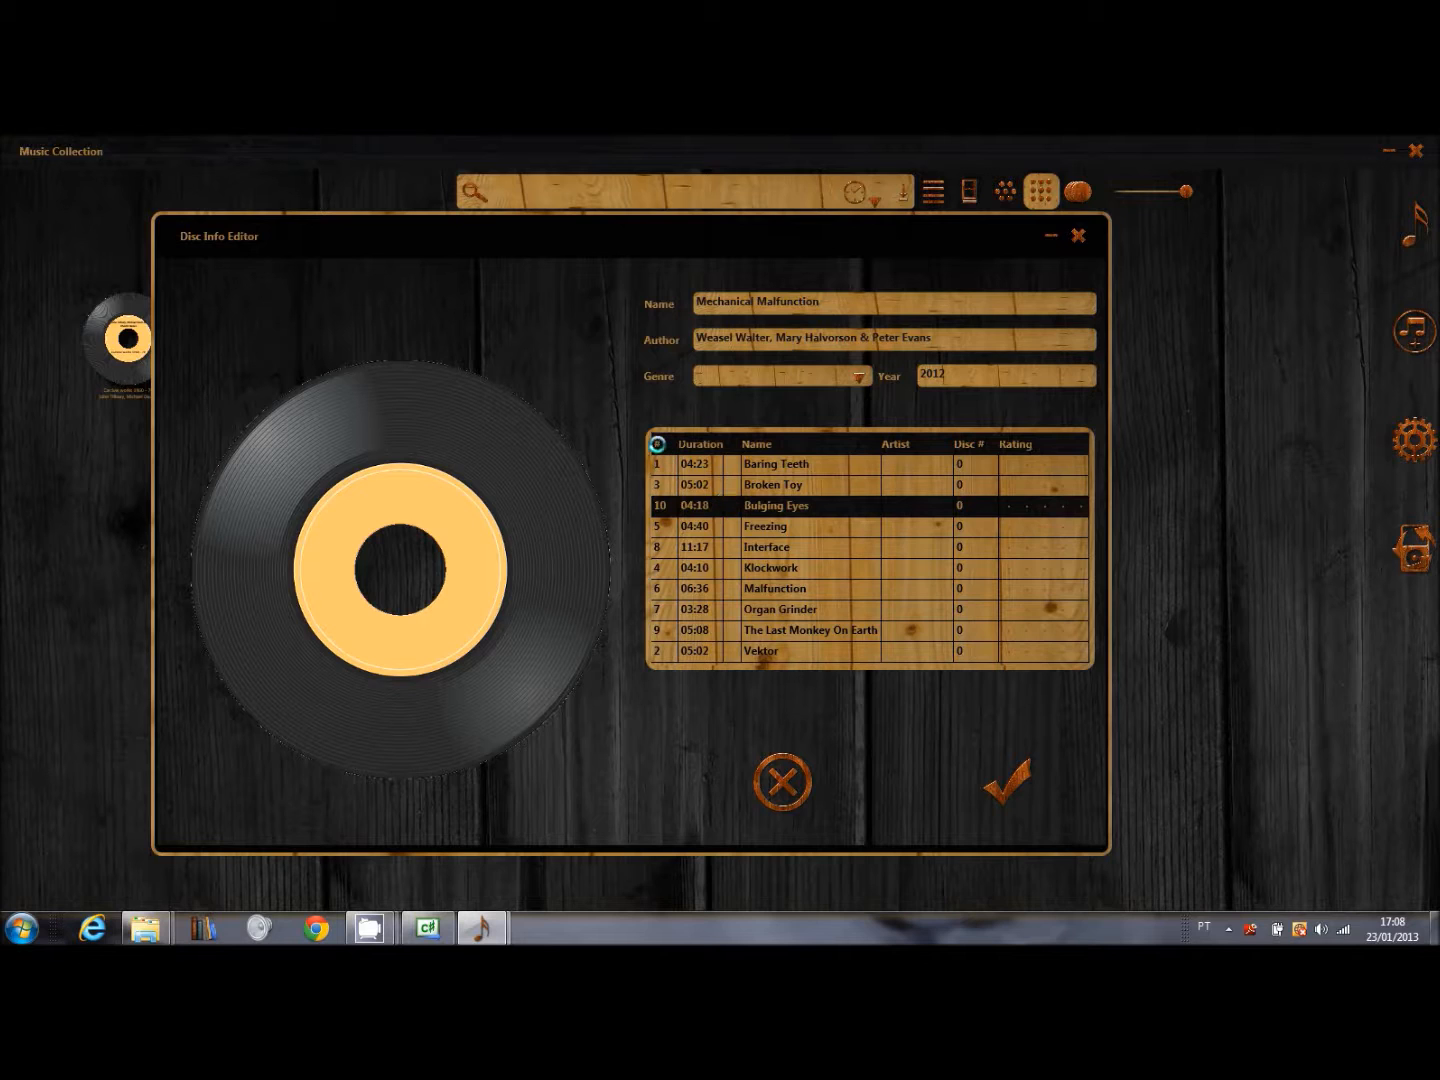
left_click(657, 445)
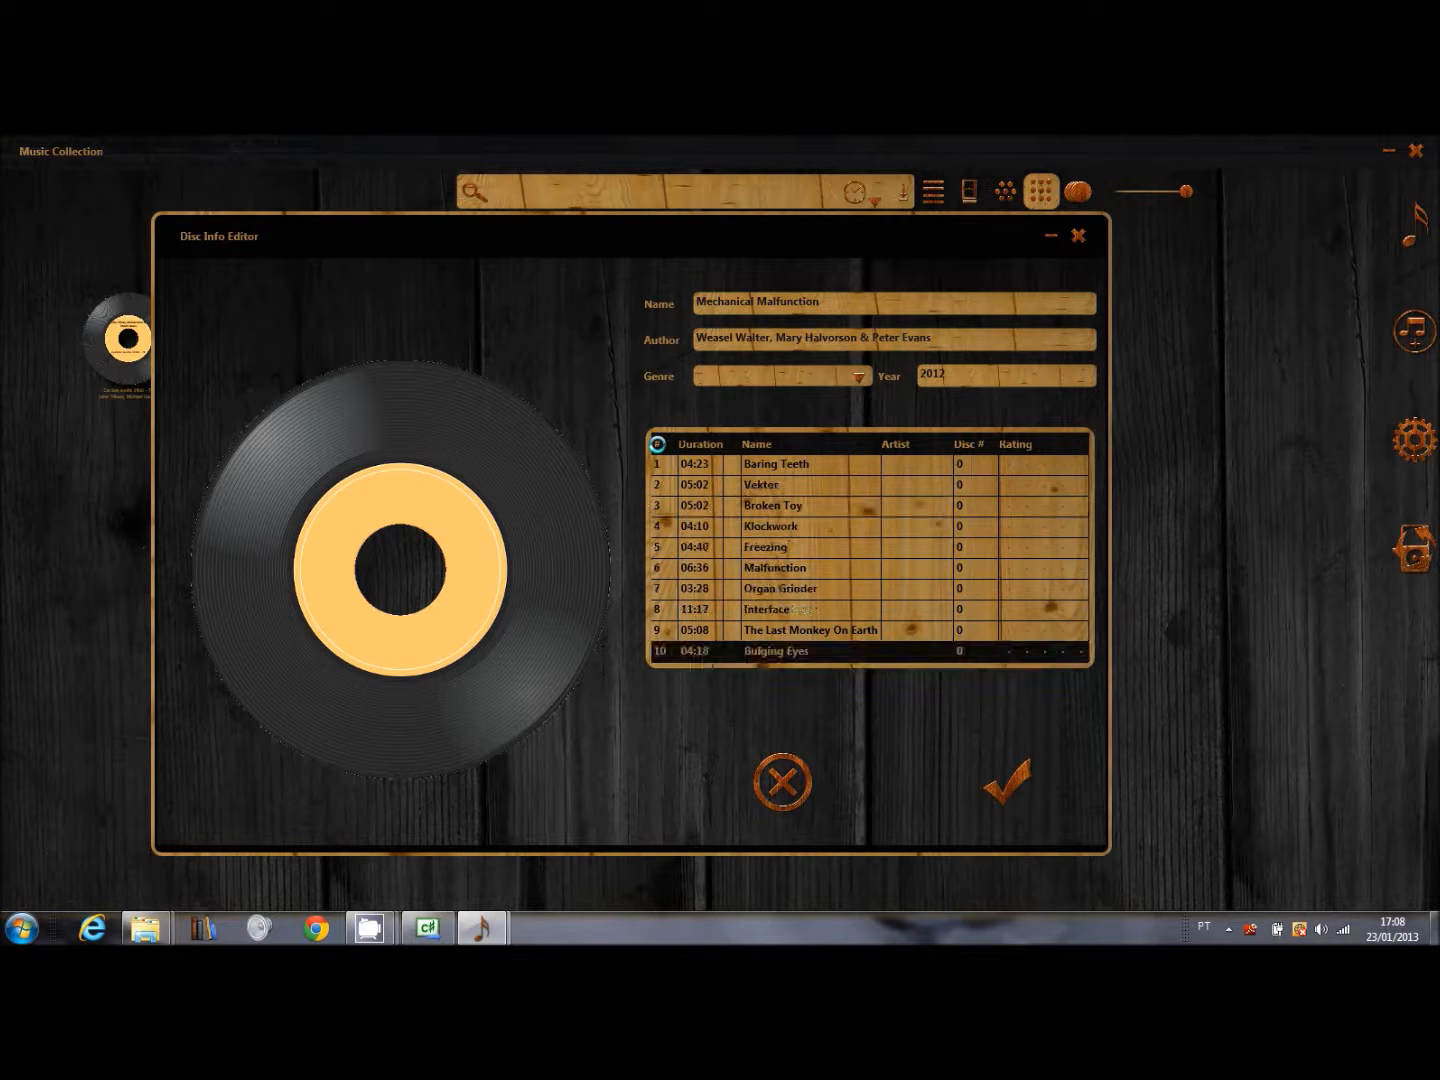
Set the disc's genre to Monde/Inde from the existing genres
left_click(859, 377)
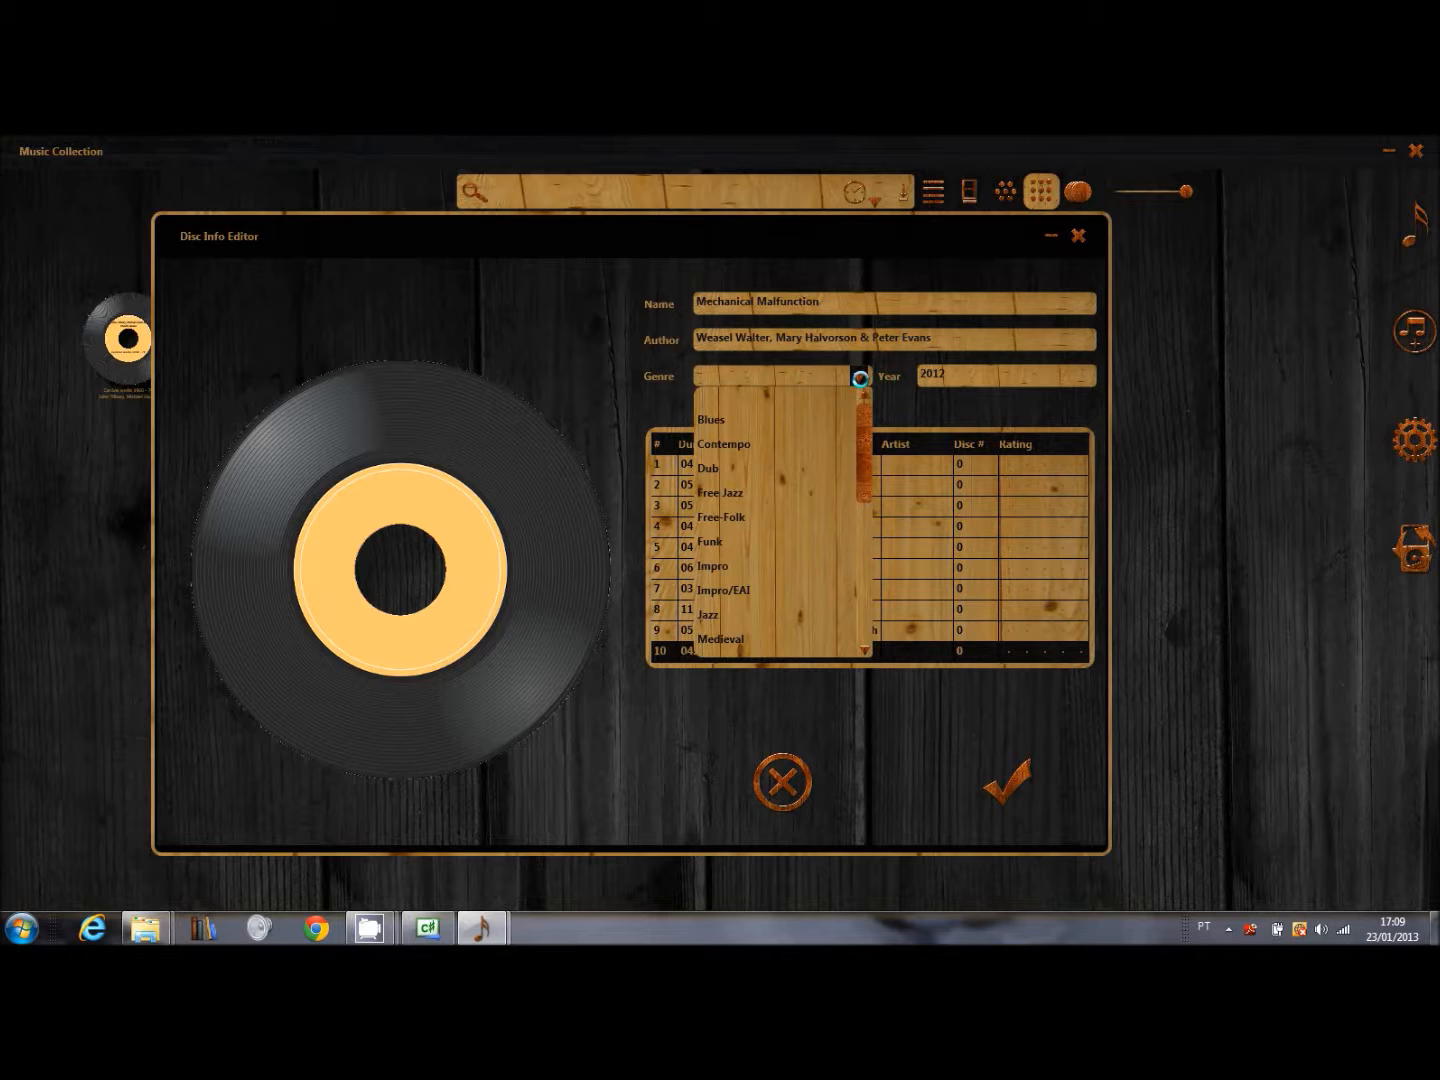
left_click_drag(864, 409, 861, 576)
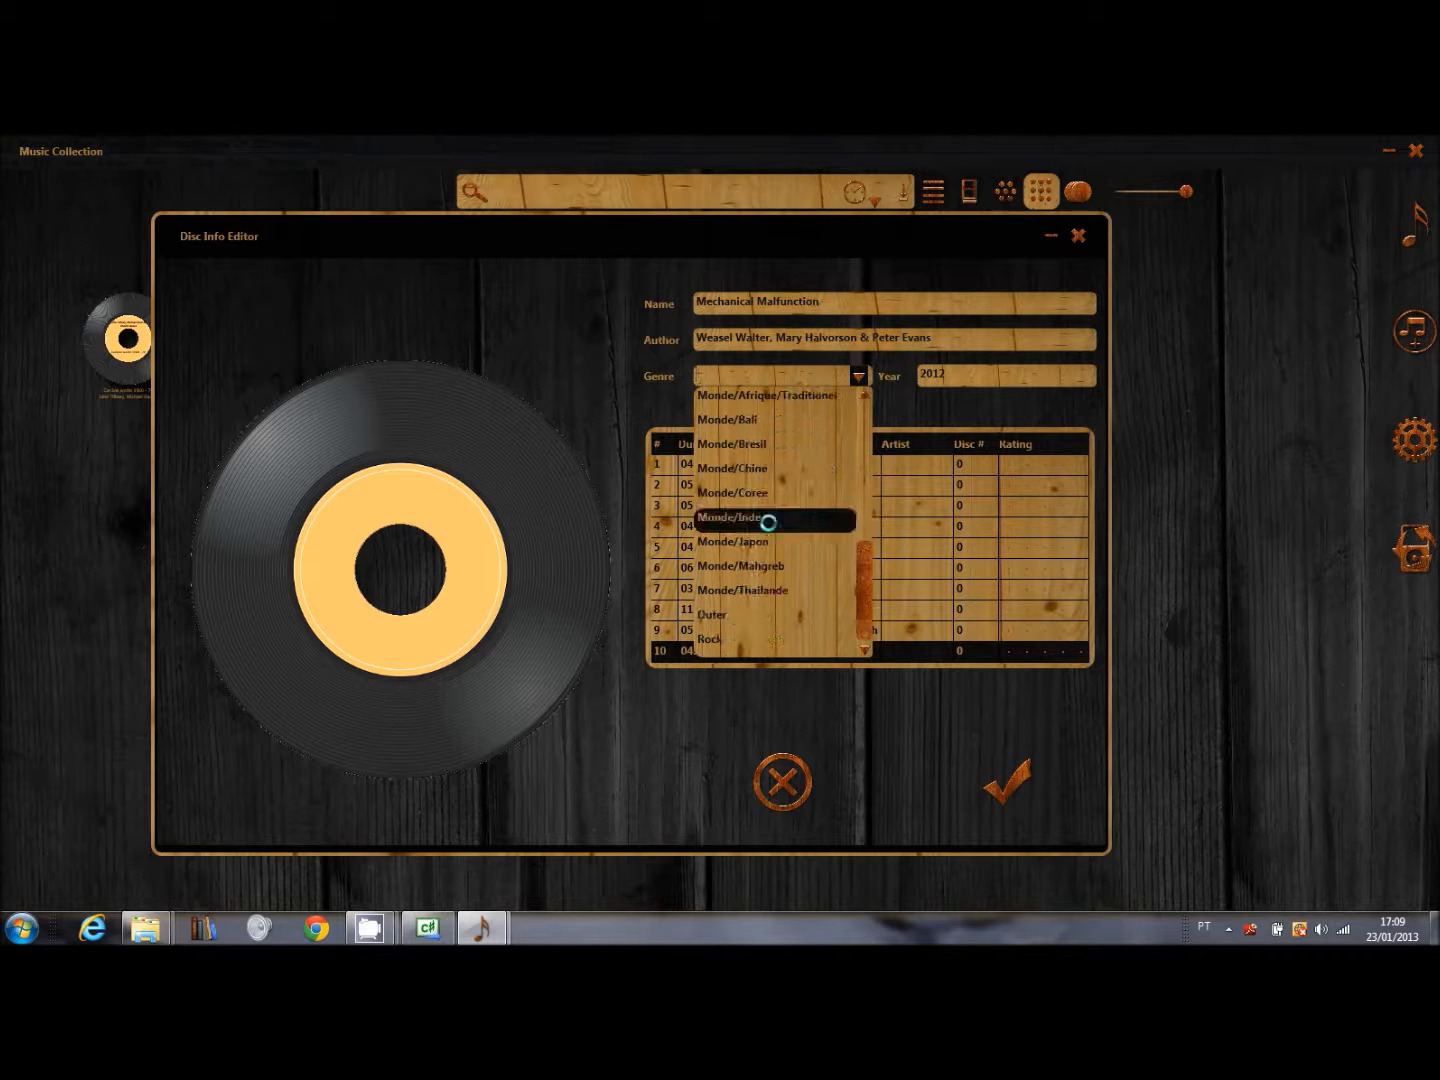
left_click(767, 522)
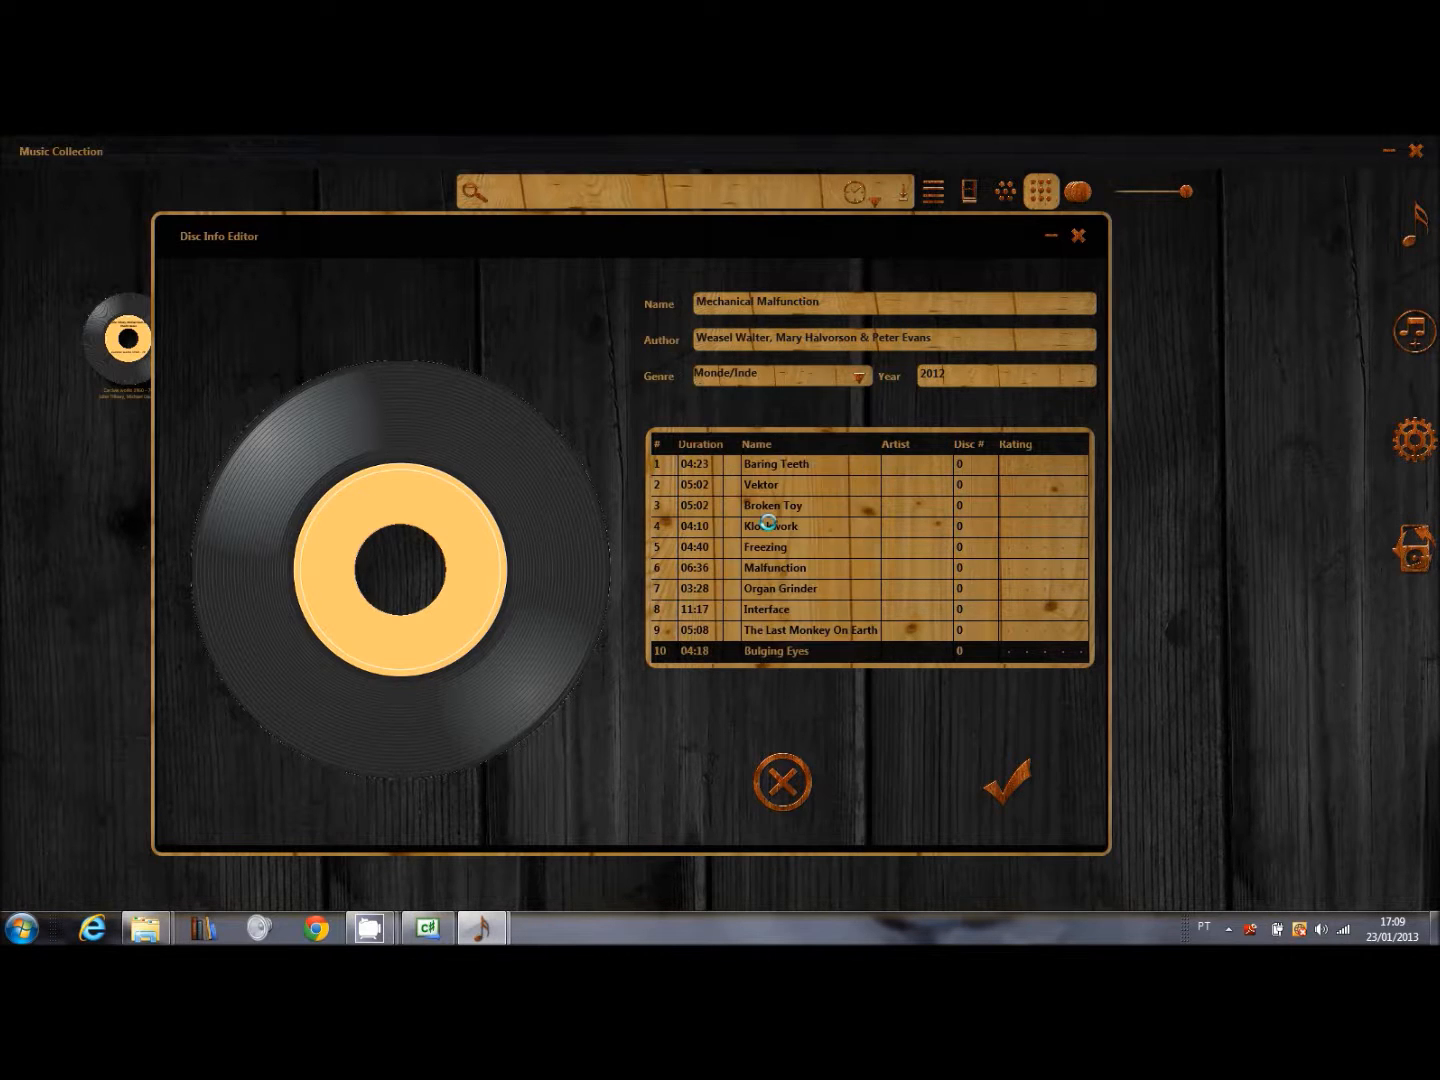
Enter Trash as a new genre for the disc and pick it from the genre list
left_click(760, 378)
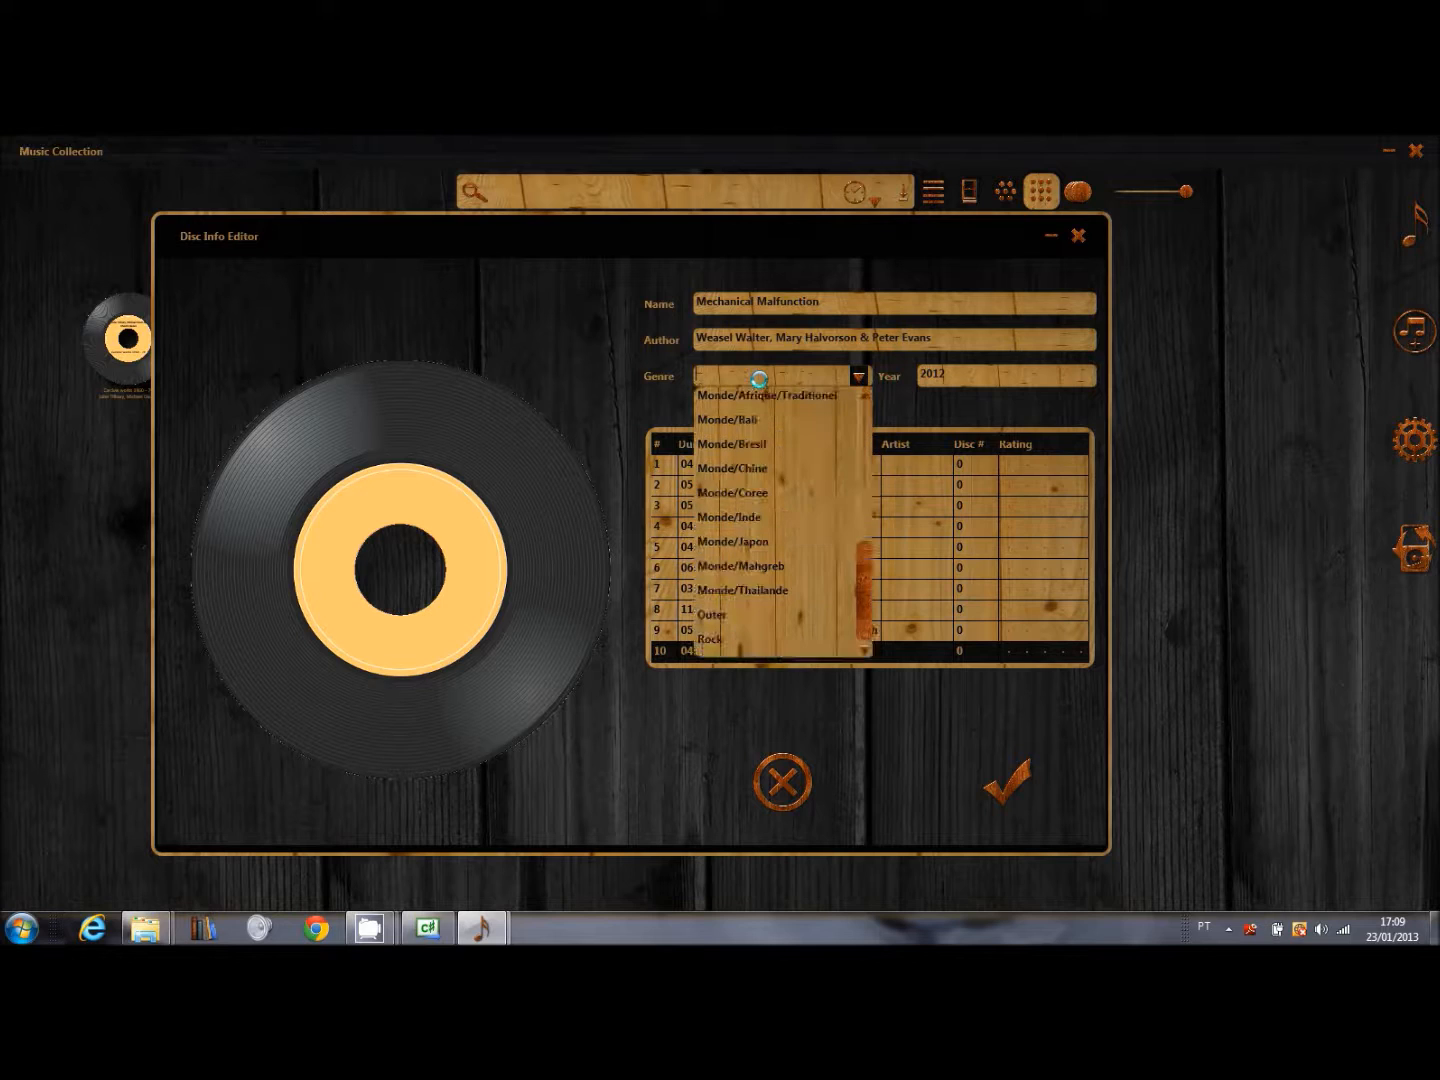
type("Trash")
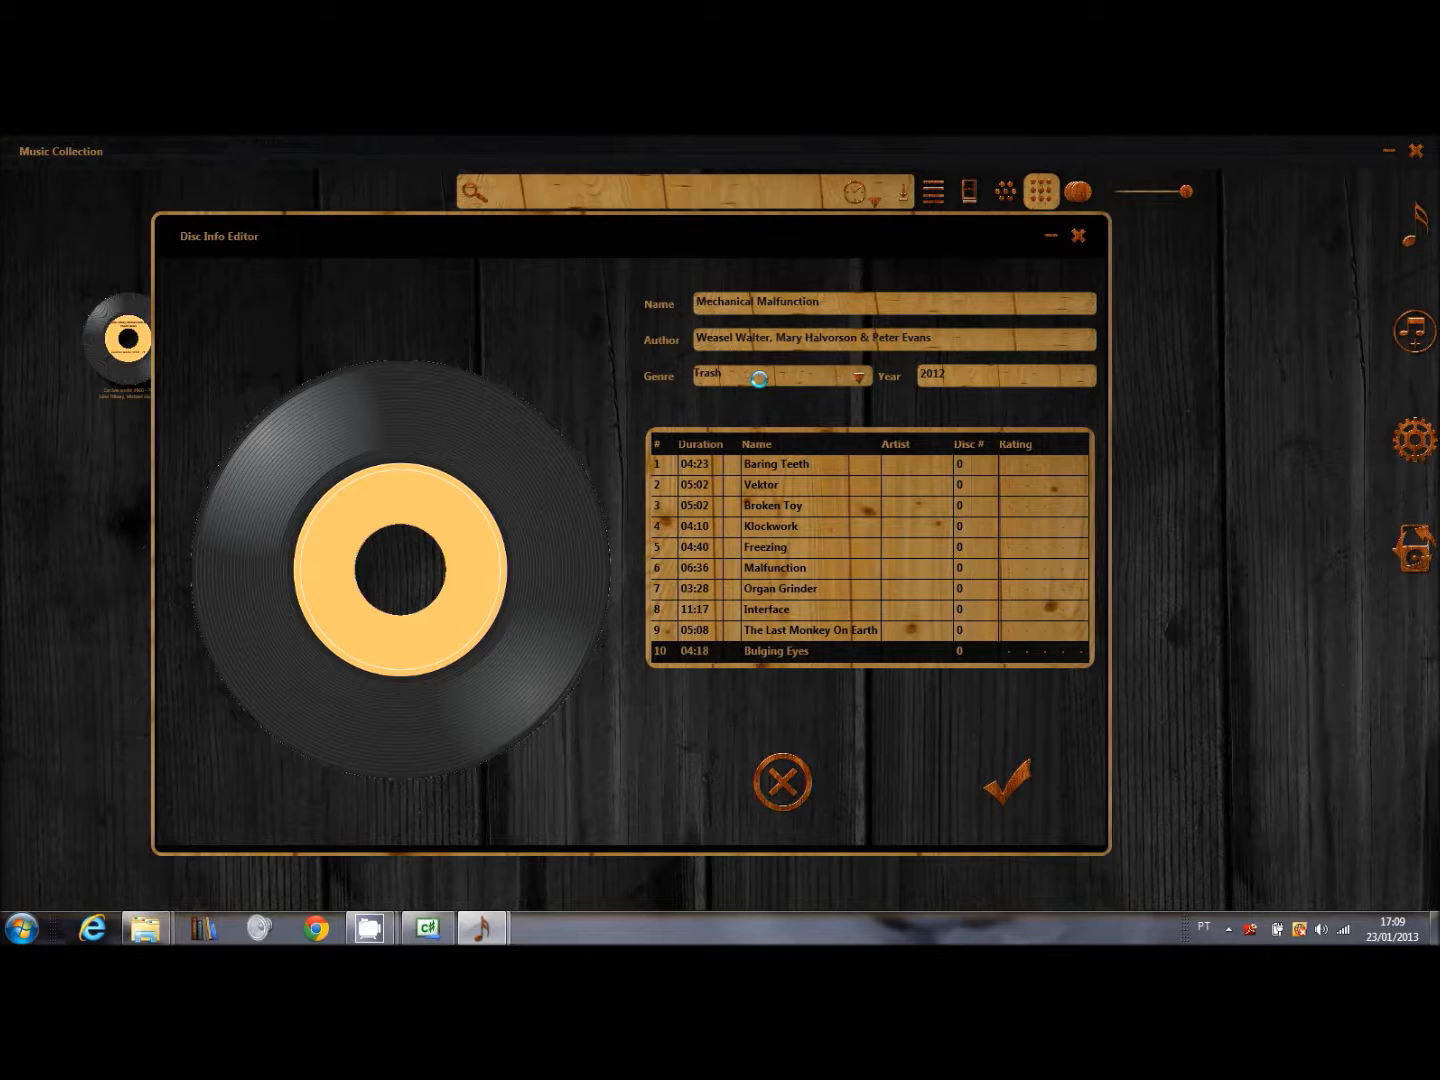
left_click(858, 376)
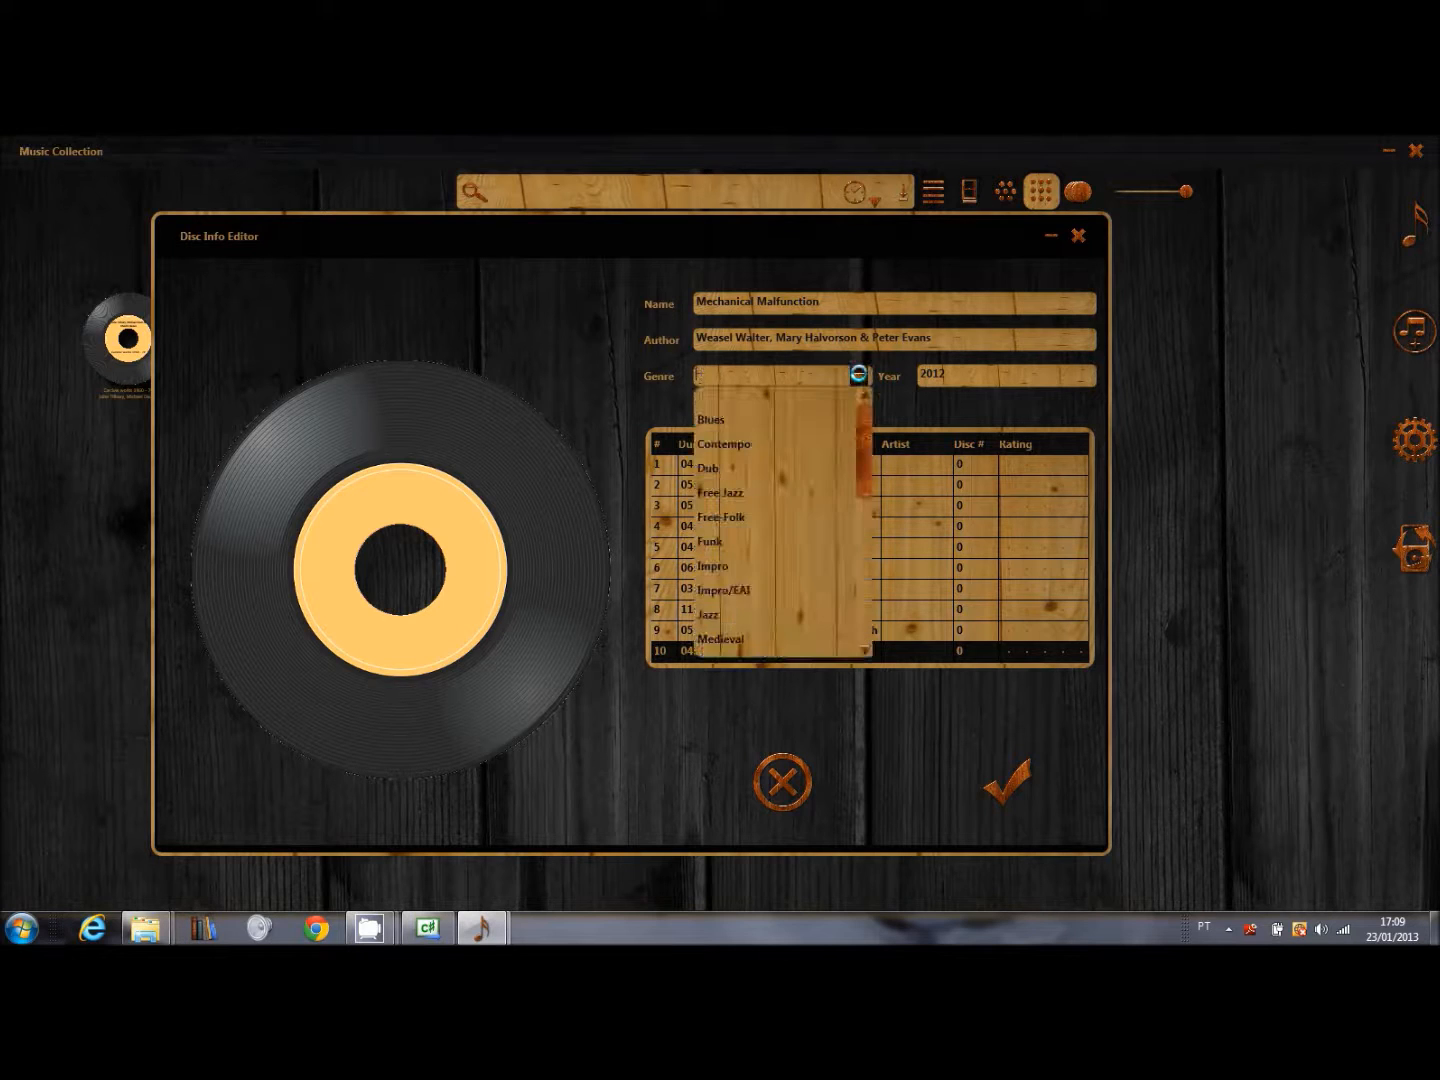
left_click_drag(859, 428, 868, 578)
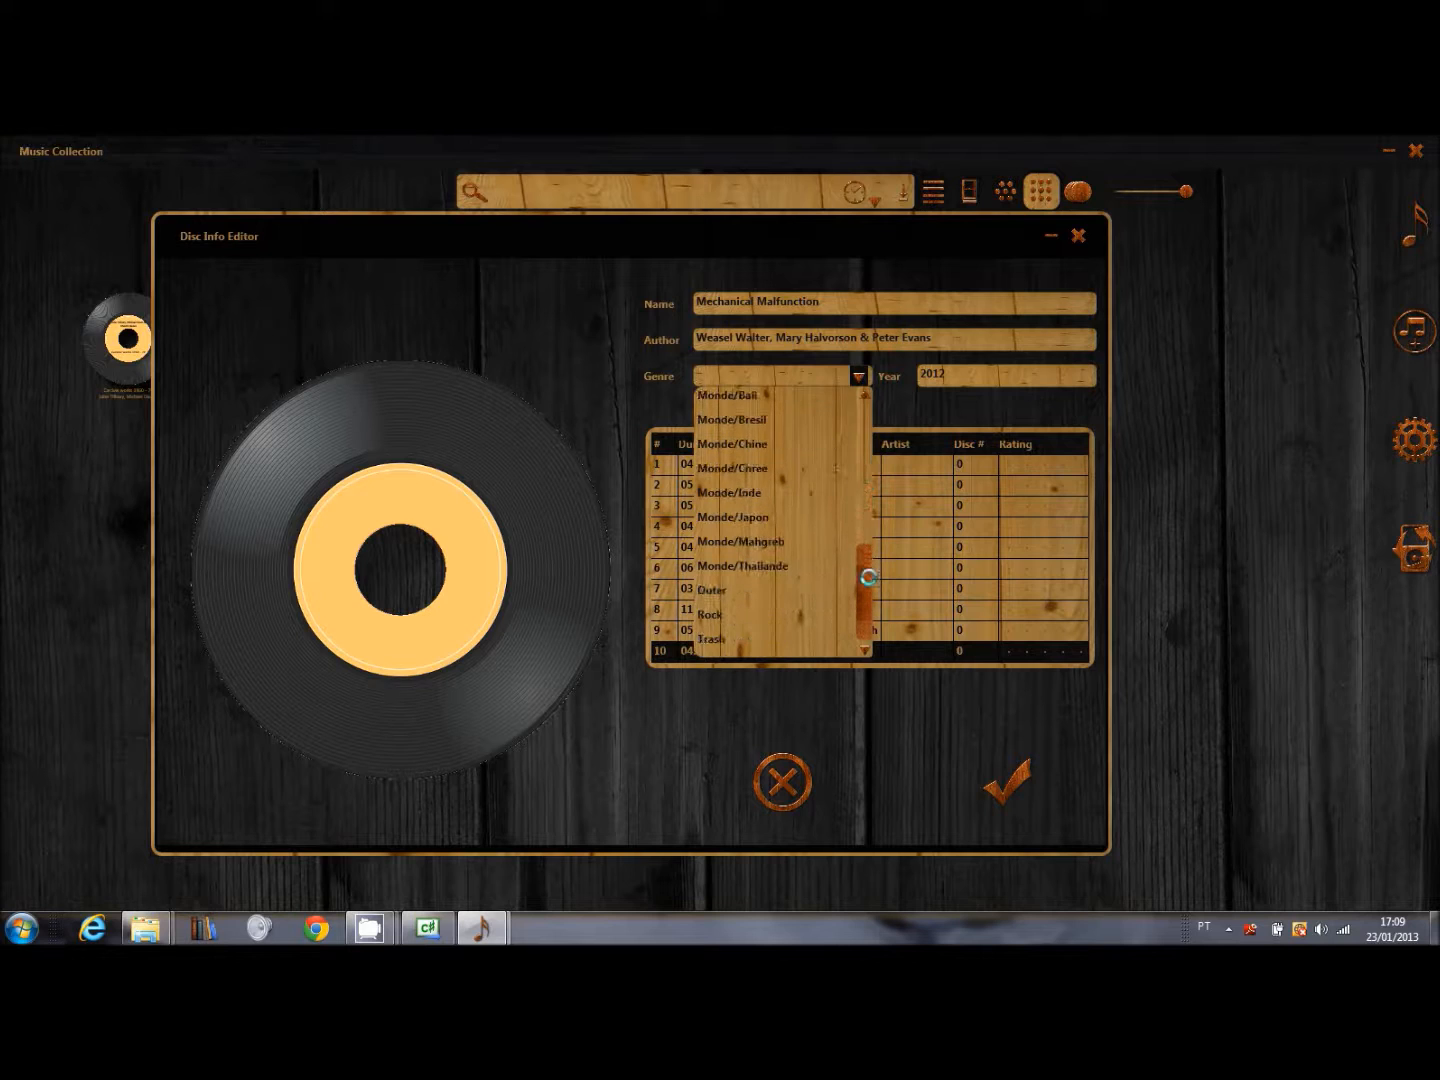
left_click(799, 640)
Set the disc's genre to Impro
left_click(859, 377)
scroll(860, 410, "up", 5)
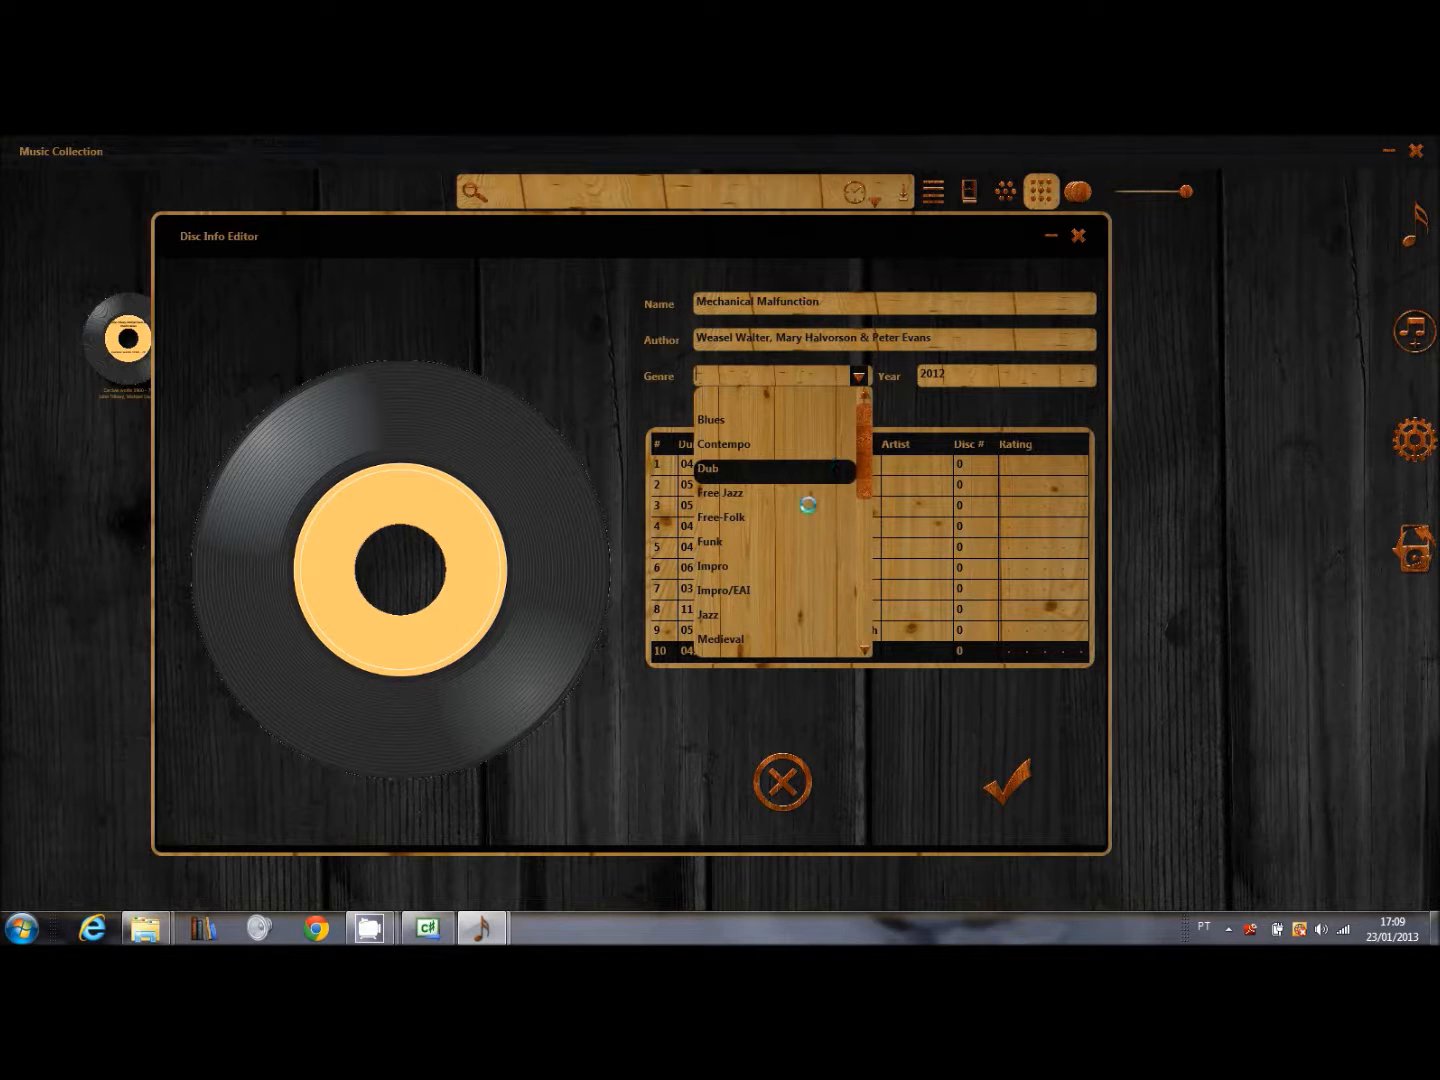
left_click(784, 566)
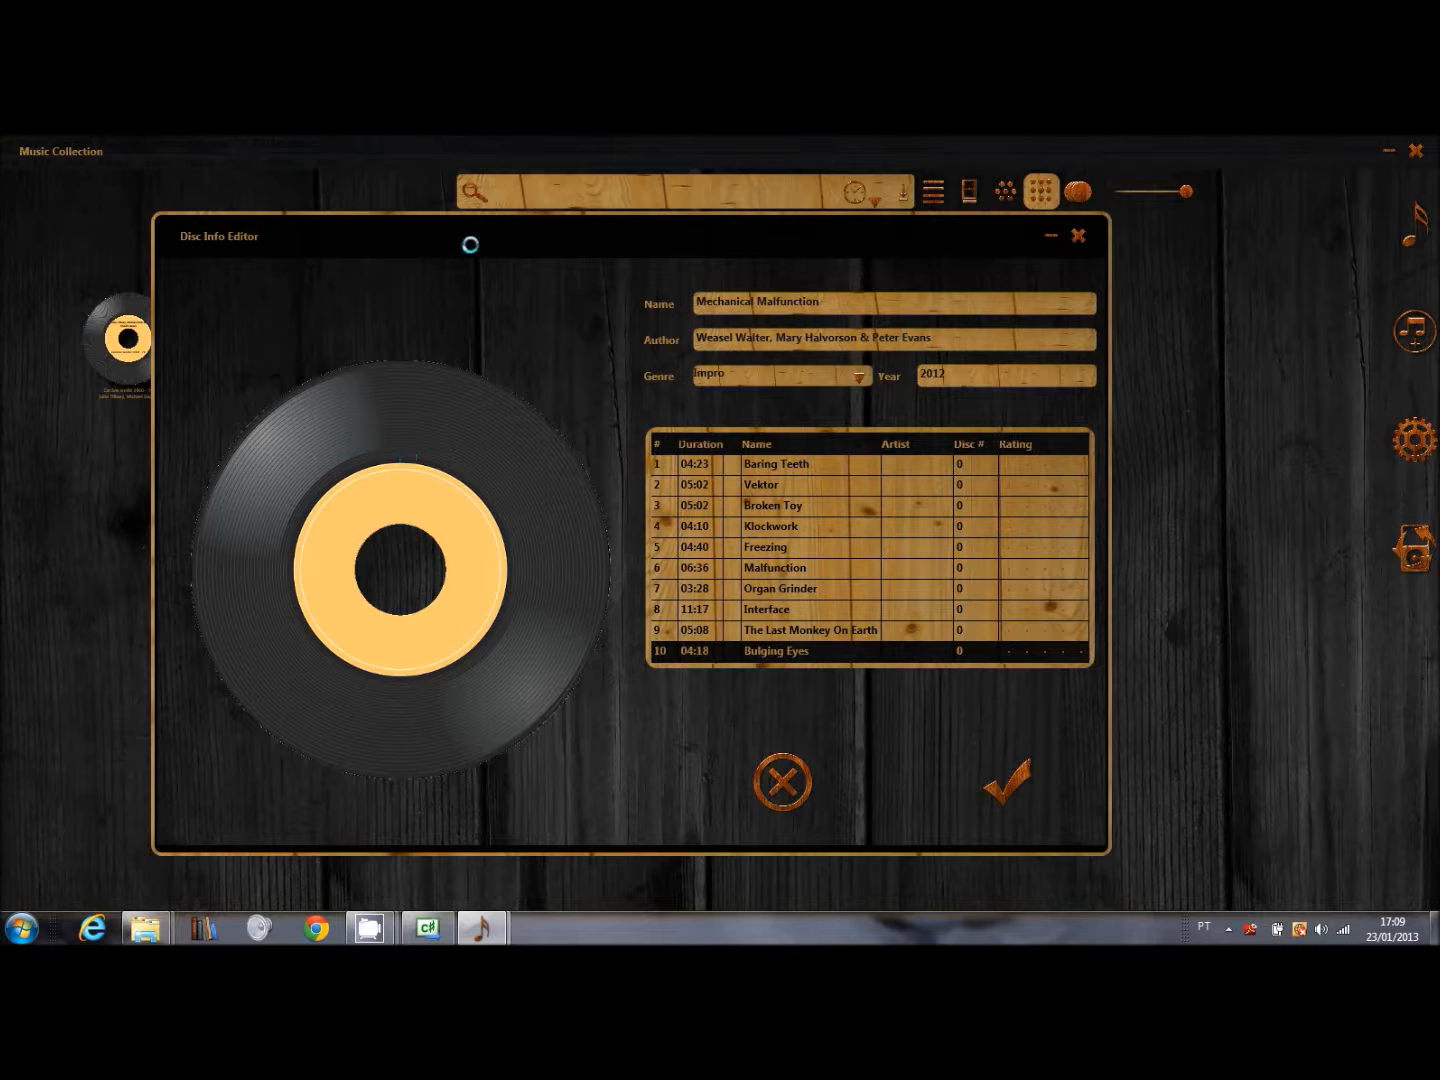
Add the image Peter-evans_06n4428.jpg from the artist's Images folder as the disc's cover
left_click_drag(467, 240, 484, 203)
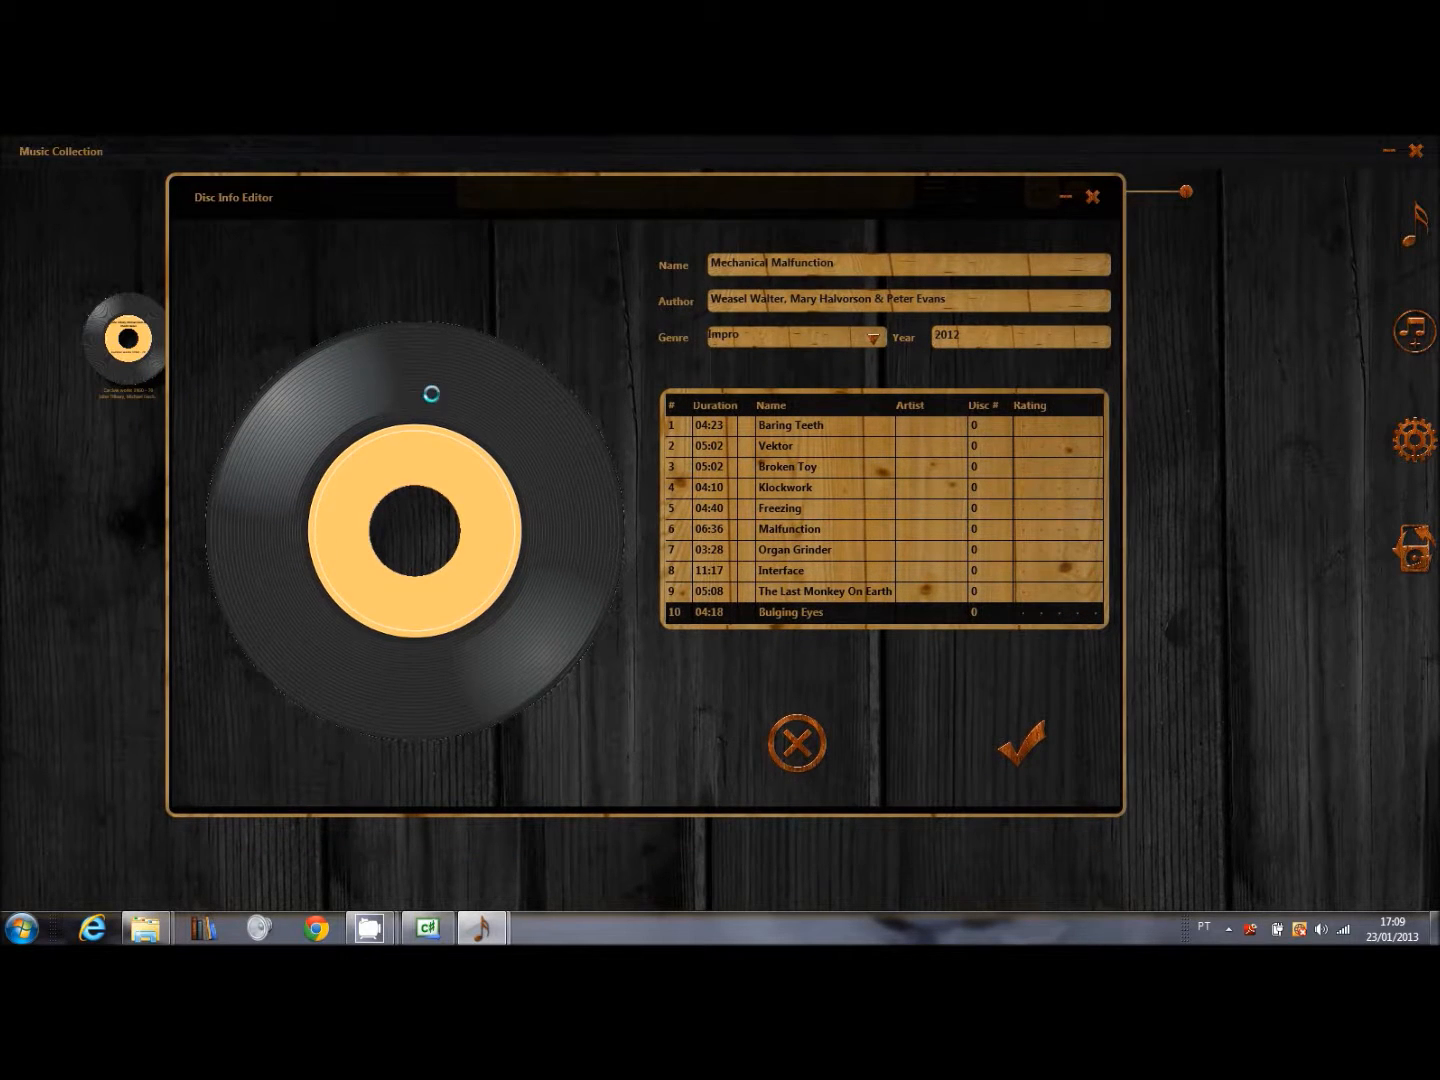
right_click(411, 466)
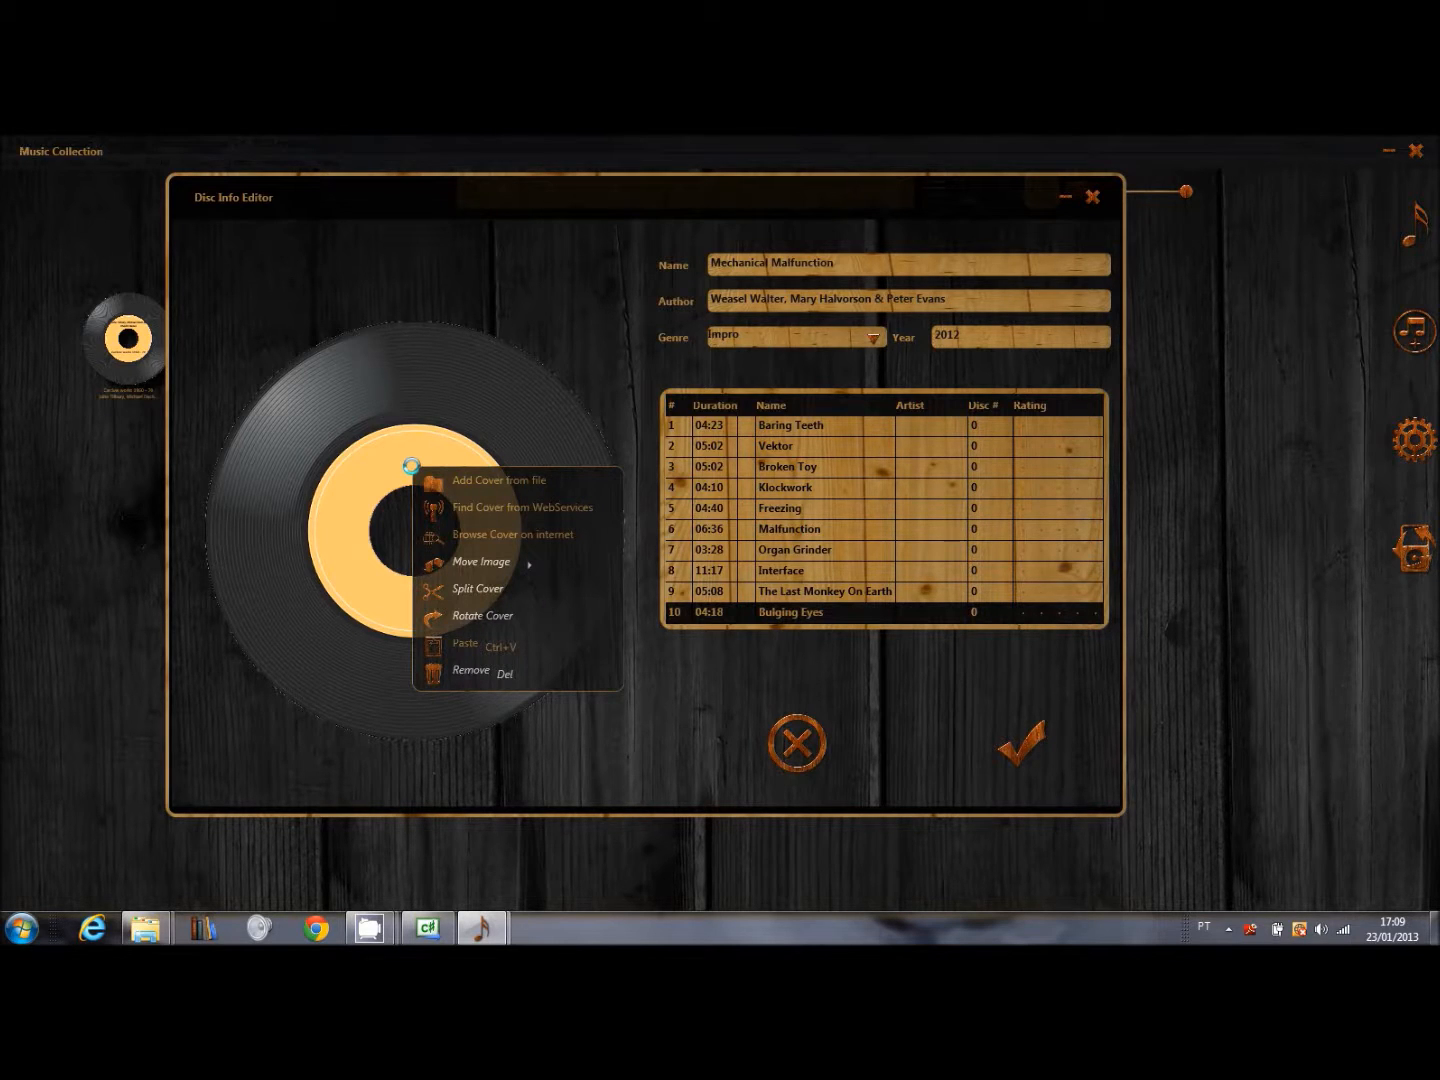
left_click(463, 488)
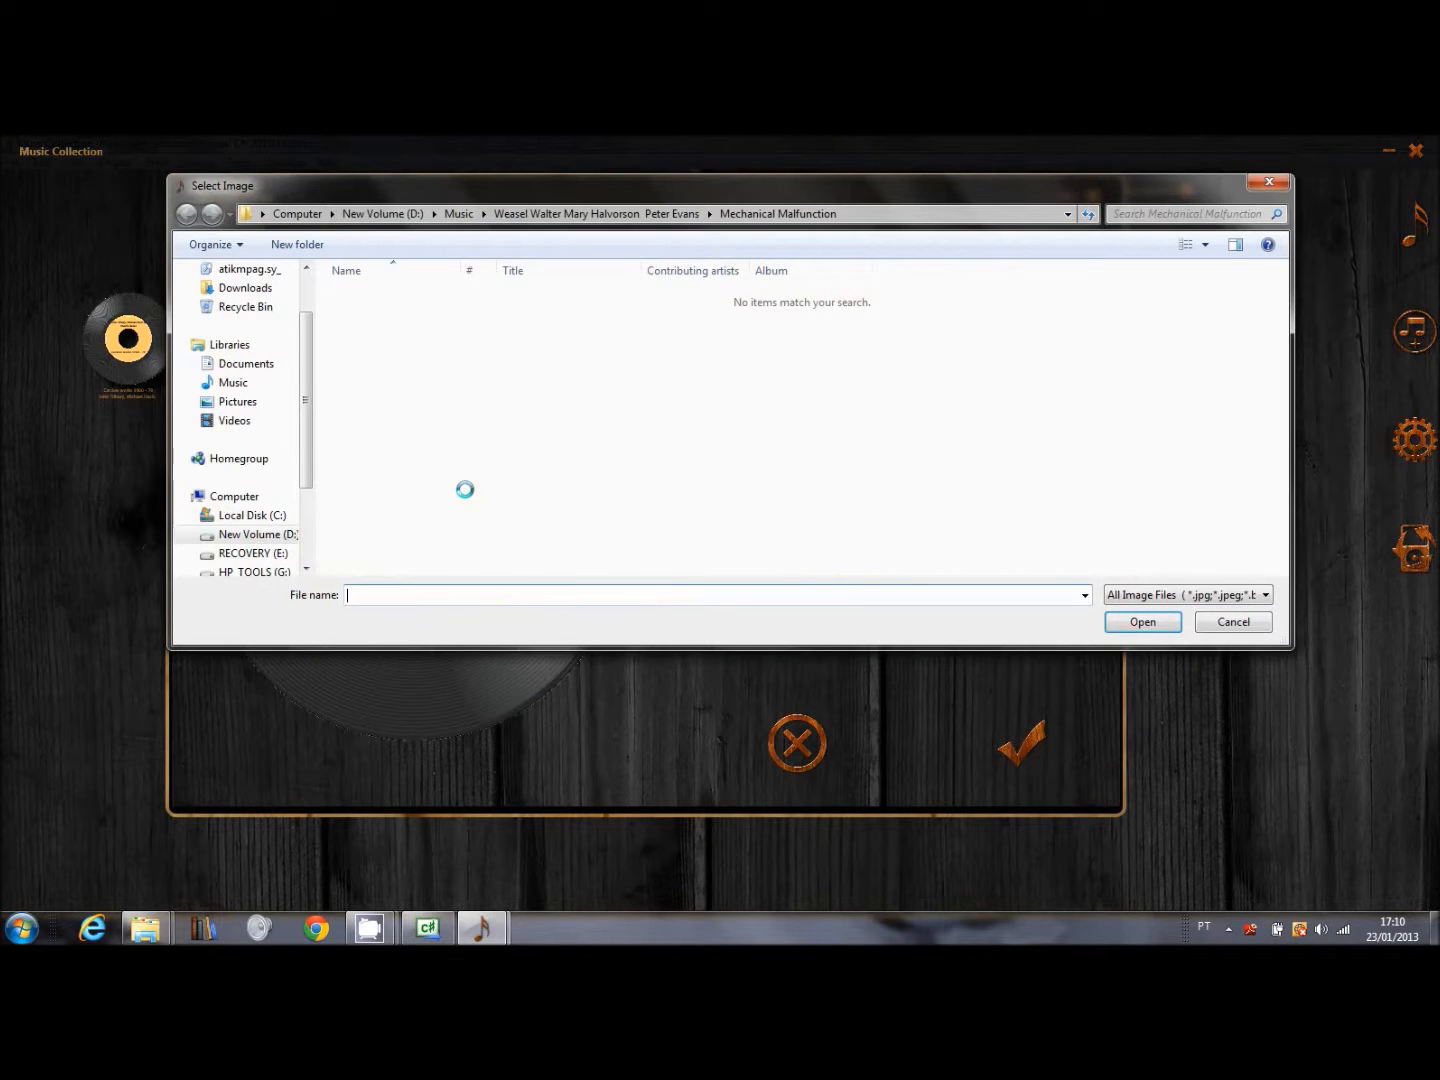
left_click(645, 213)
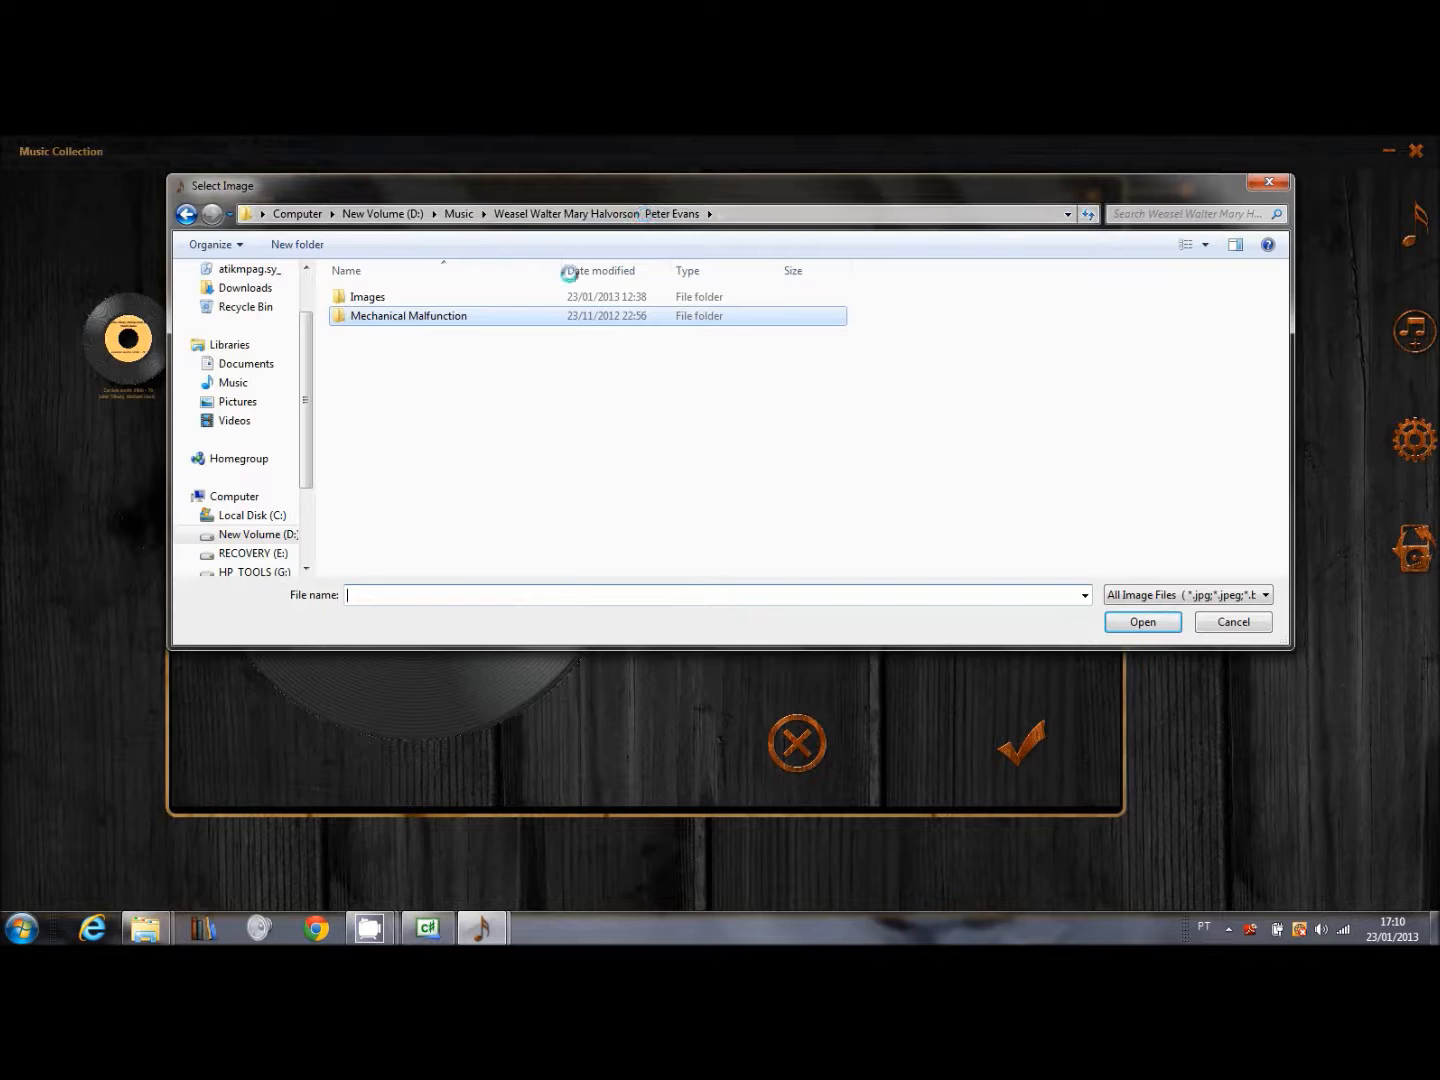
double_click(548, 297)
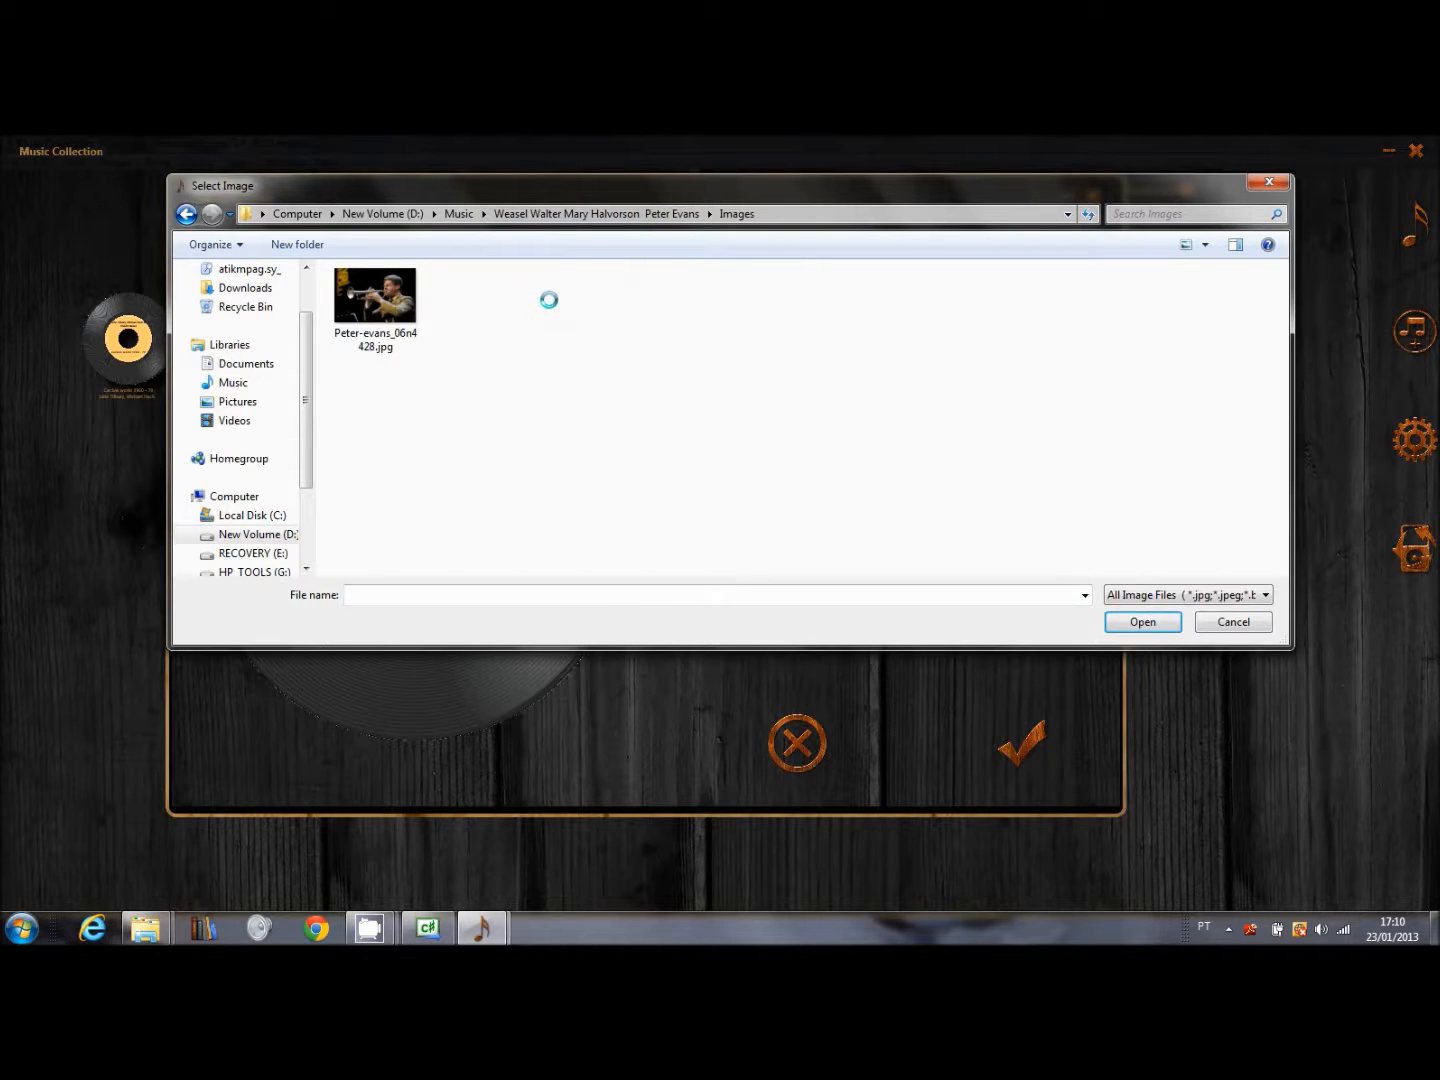
double_click(397, 326)
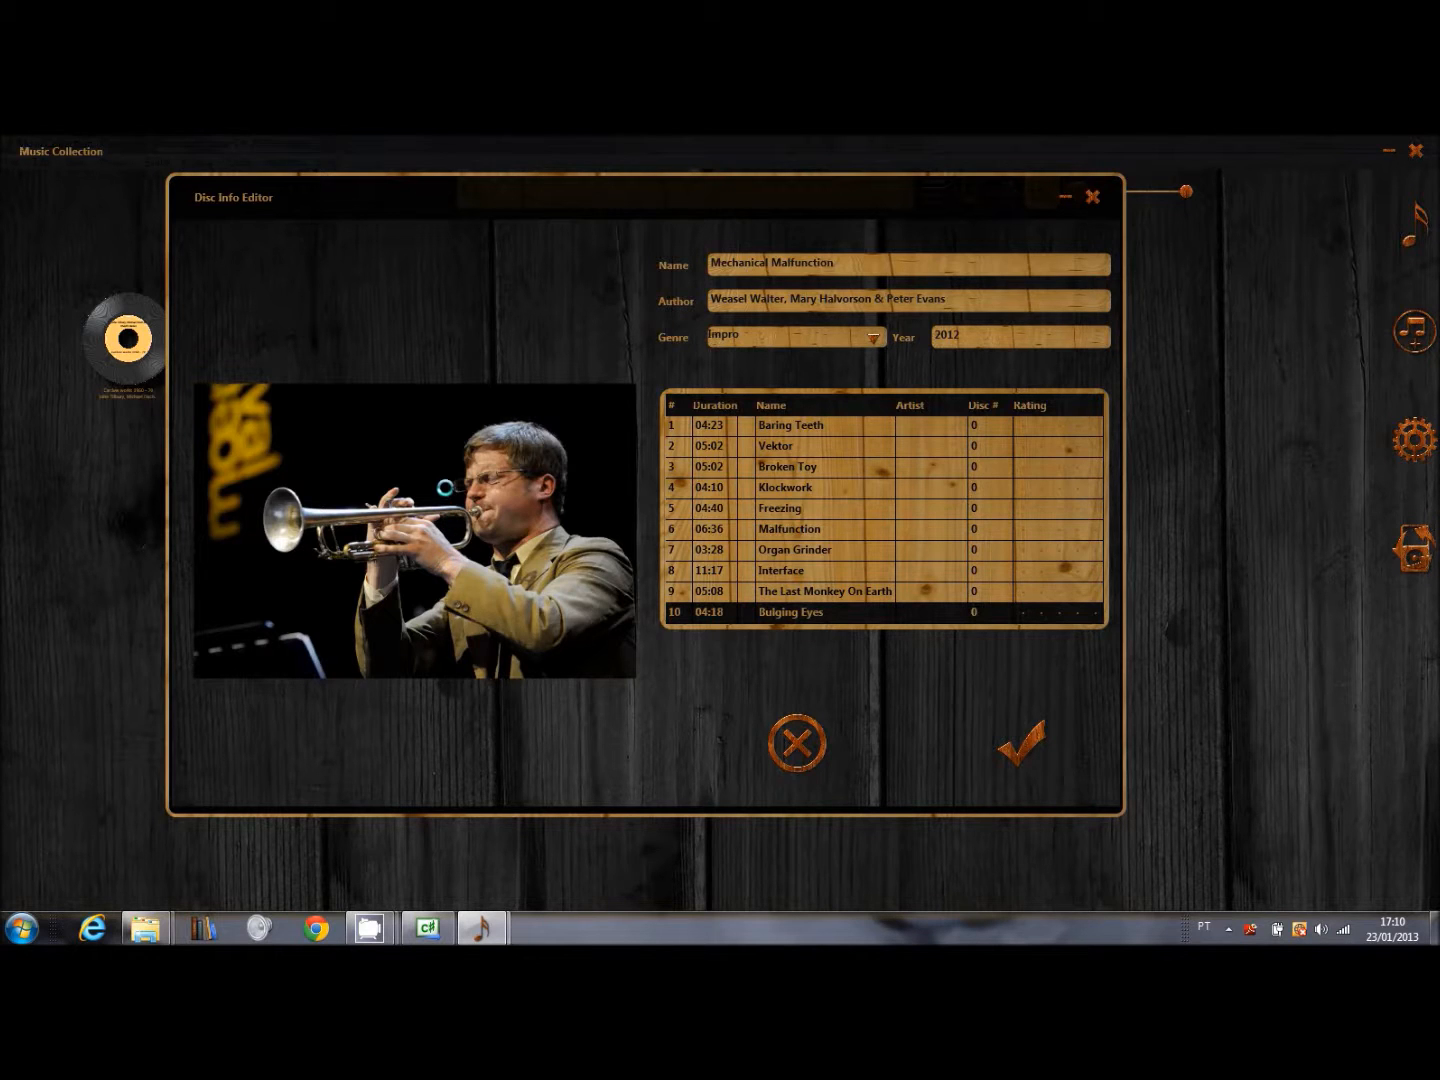
Rotate the cover image through a full turn in quarter-turn increments until it is upright again
right_click(445, 487)
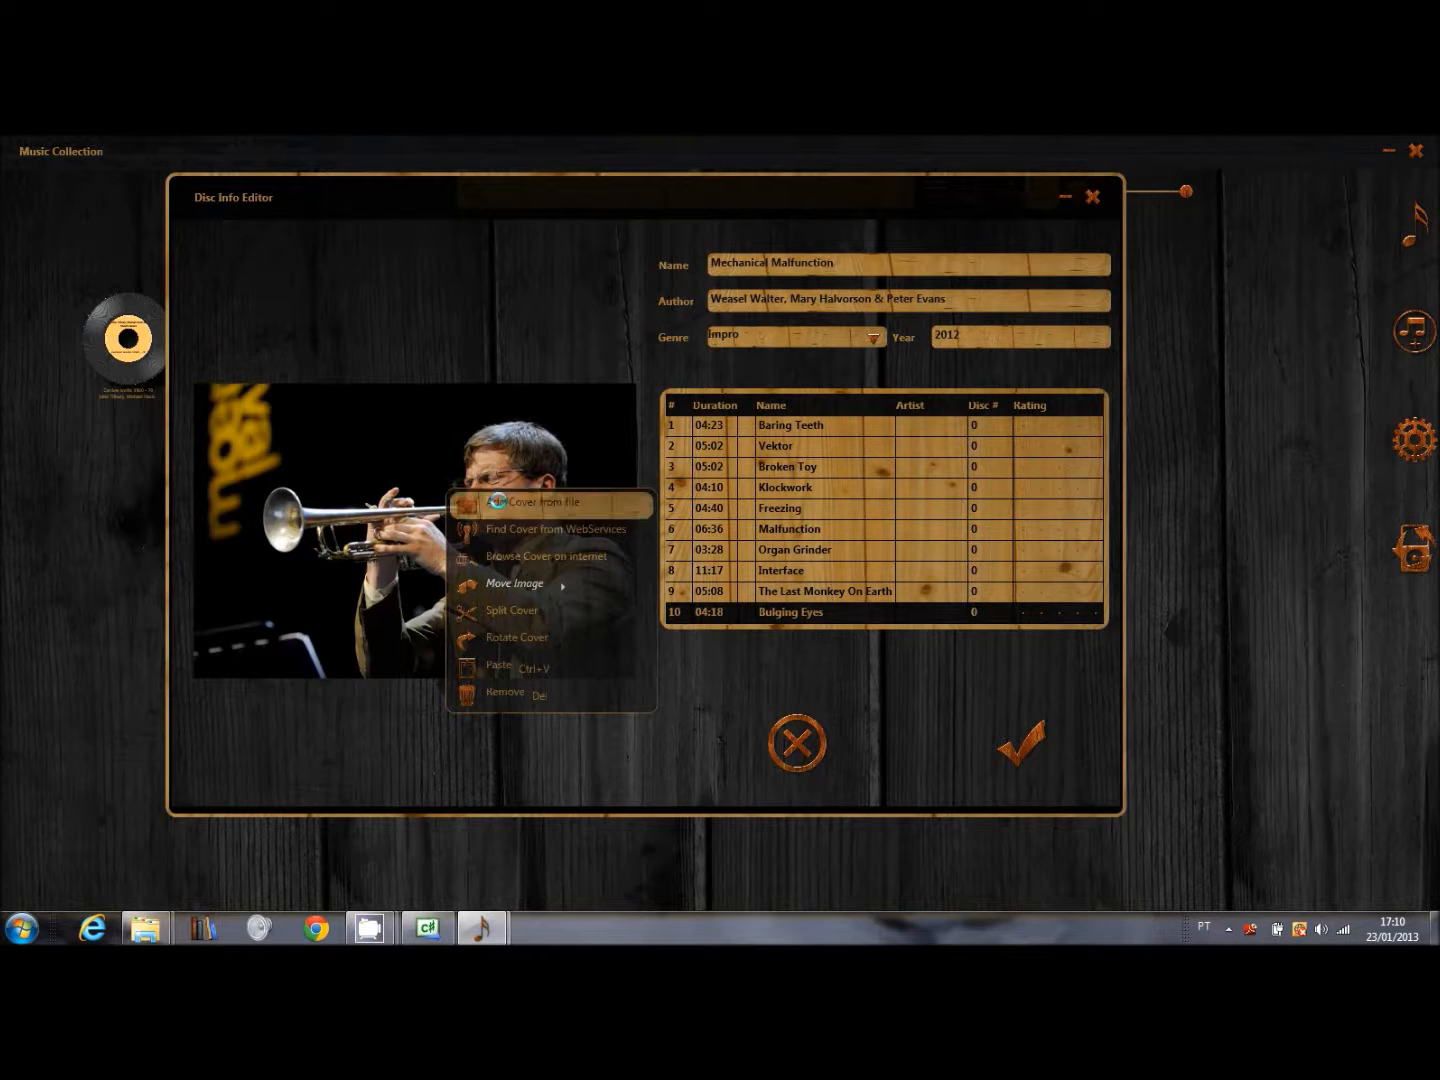
left_click(527, 631)
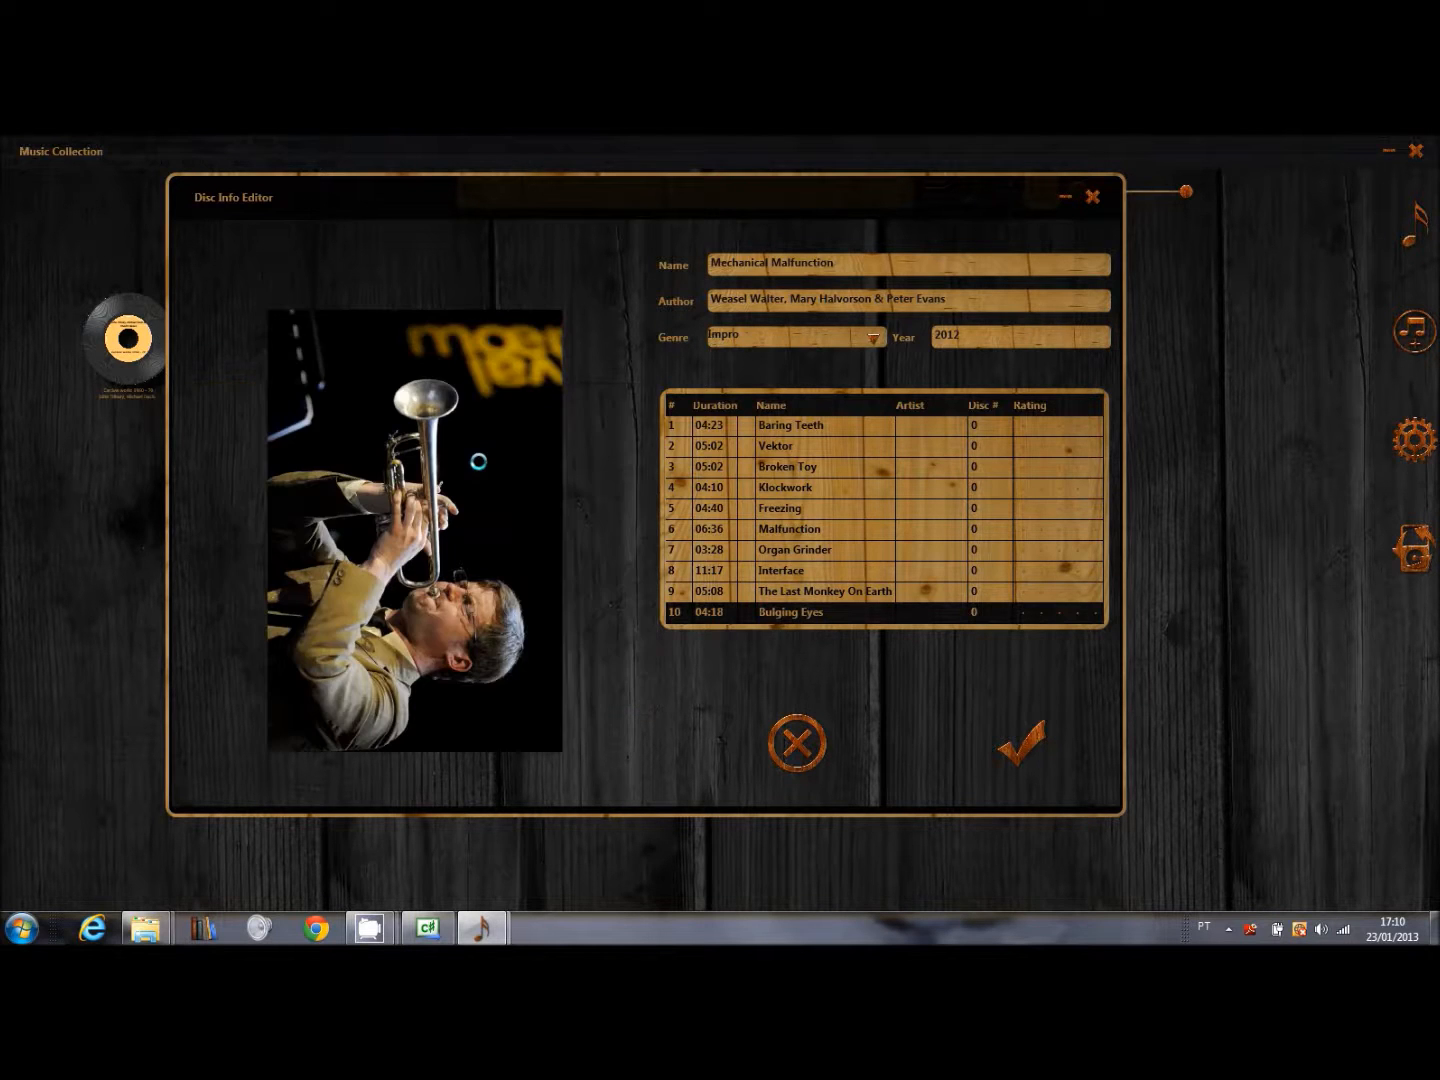
right_click(478, 461)
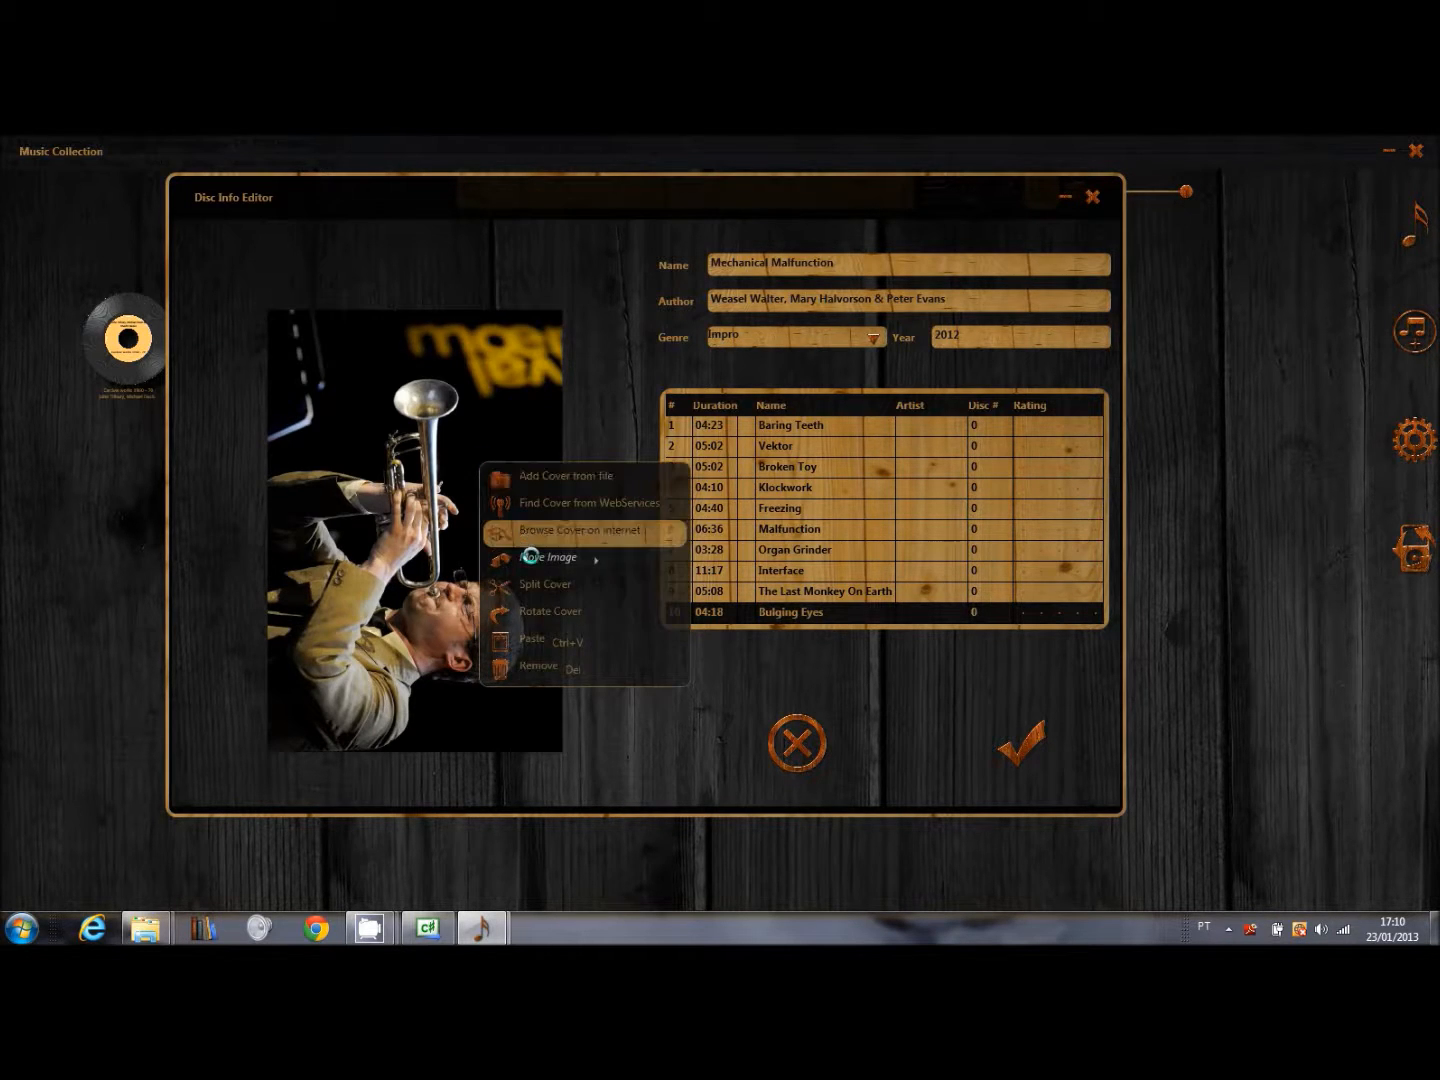
left_click(546, 624)
right_click(446, 467)
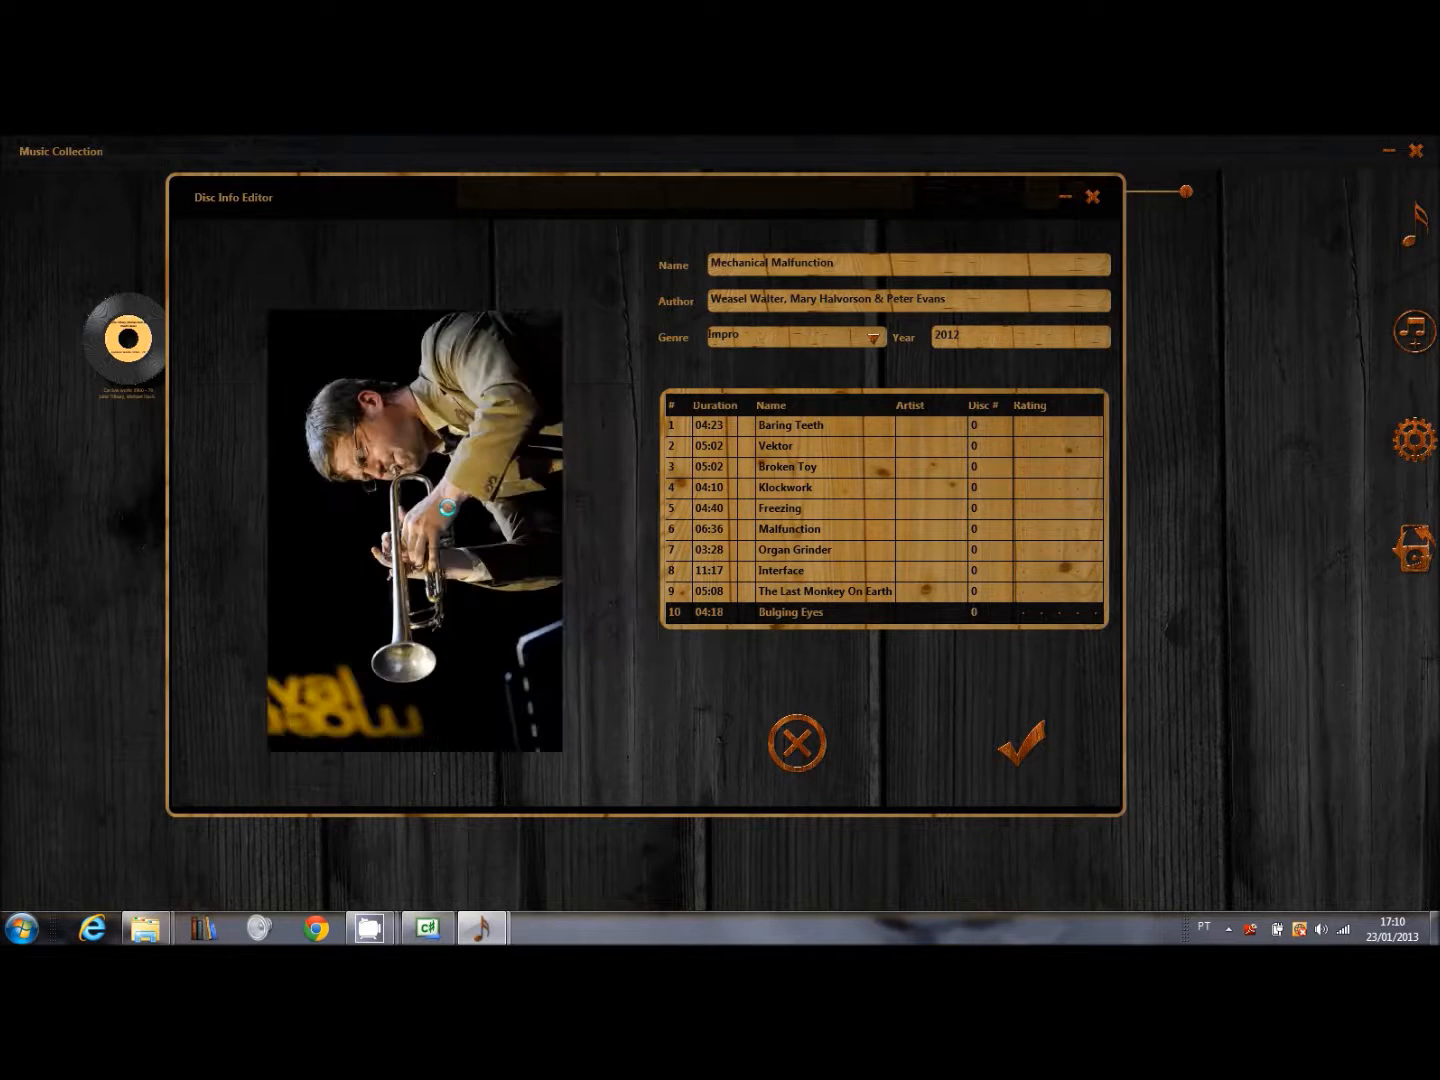
right_click(448, 508)
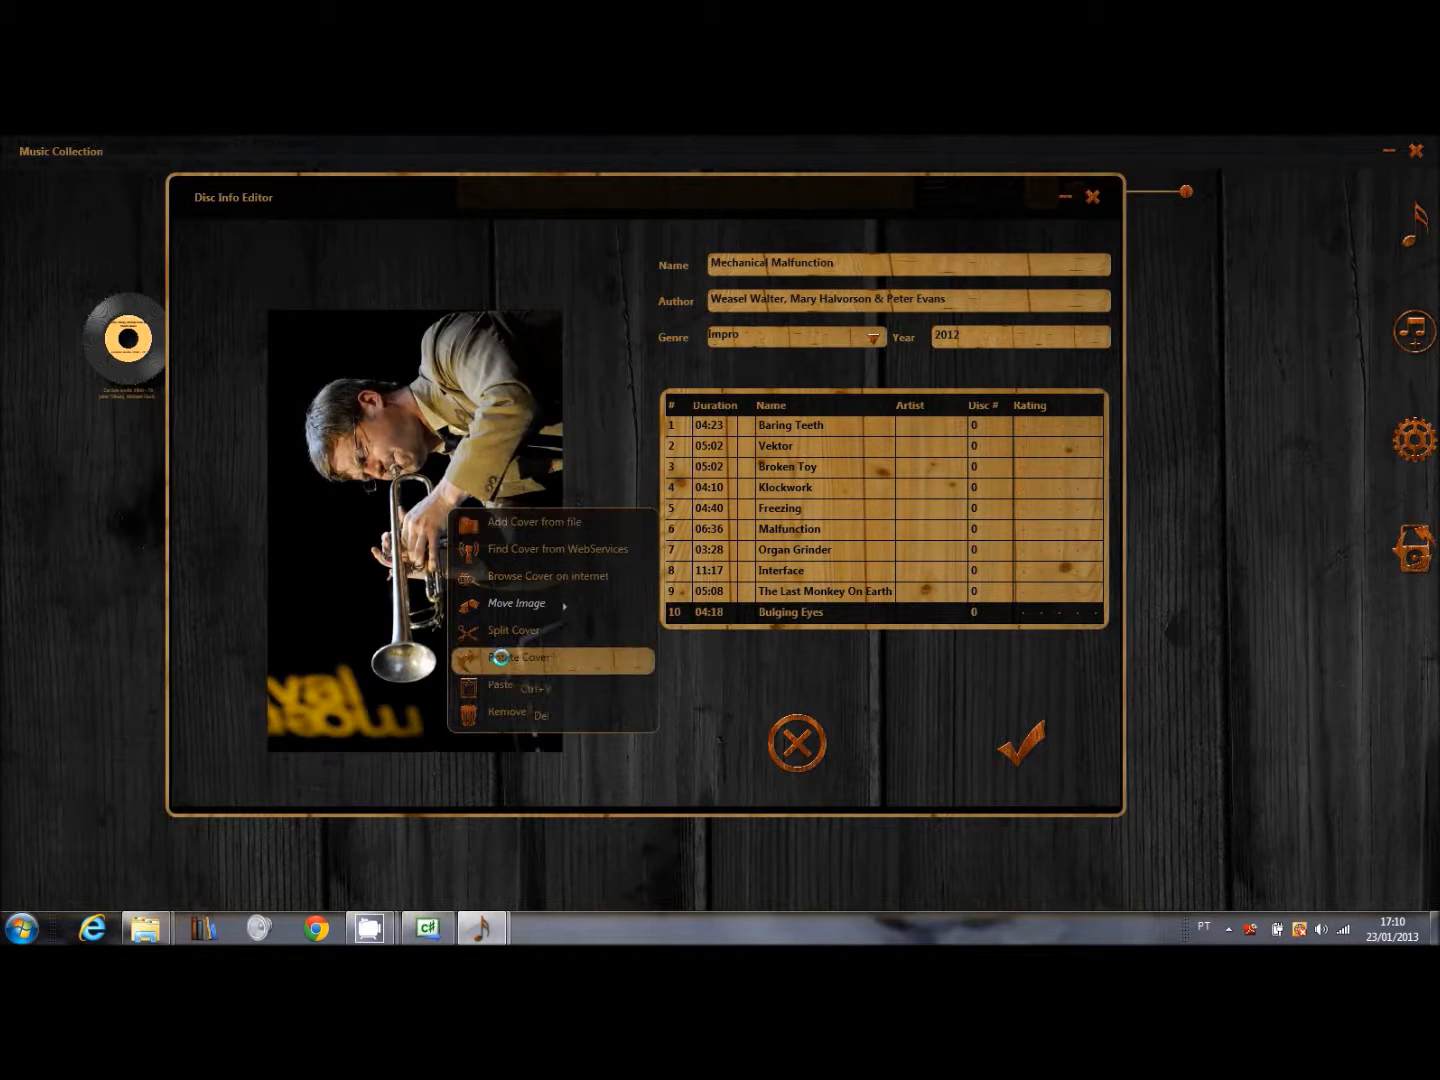
left_click(500, 657)
Split the cover into two images and display the second half, followed by the first
right_click(493, 515)
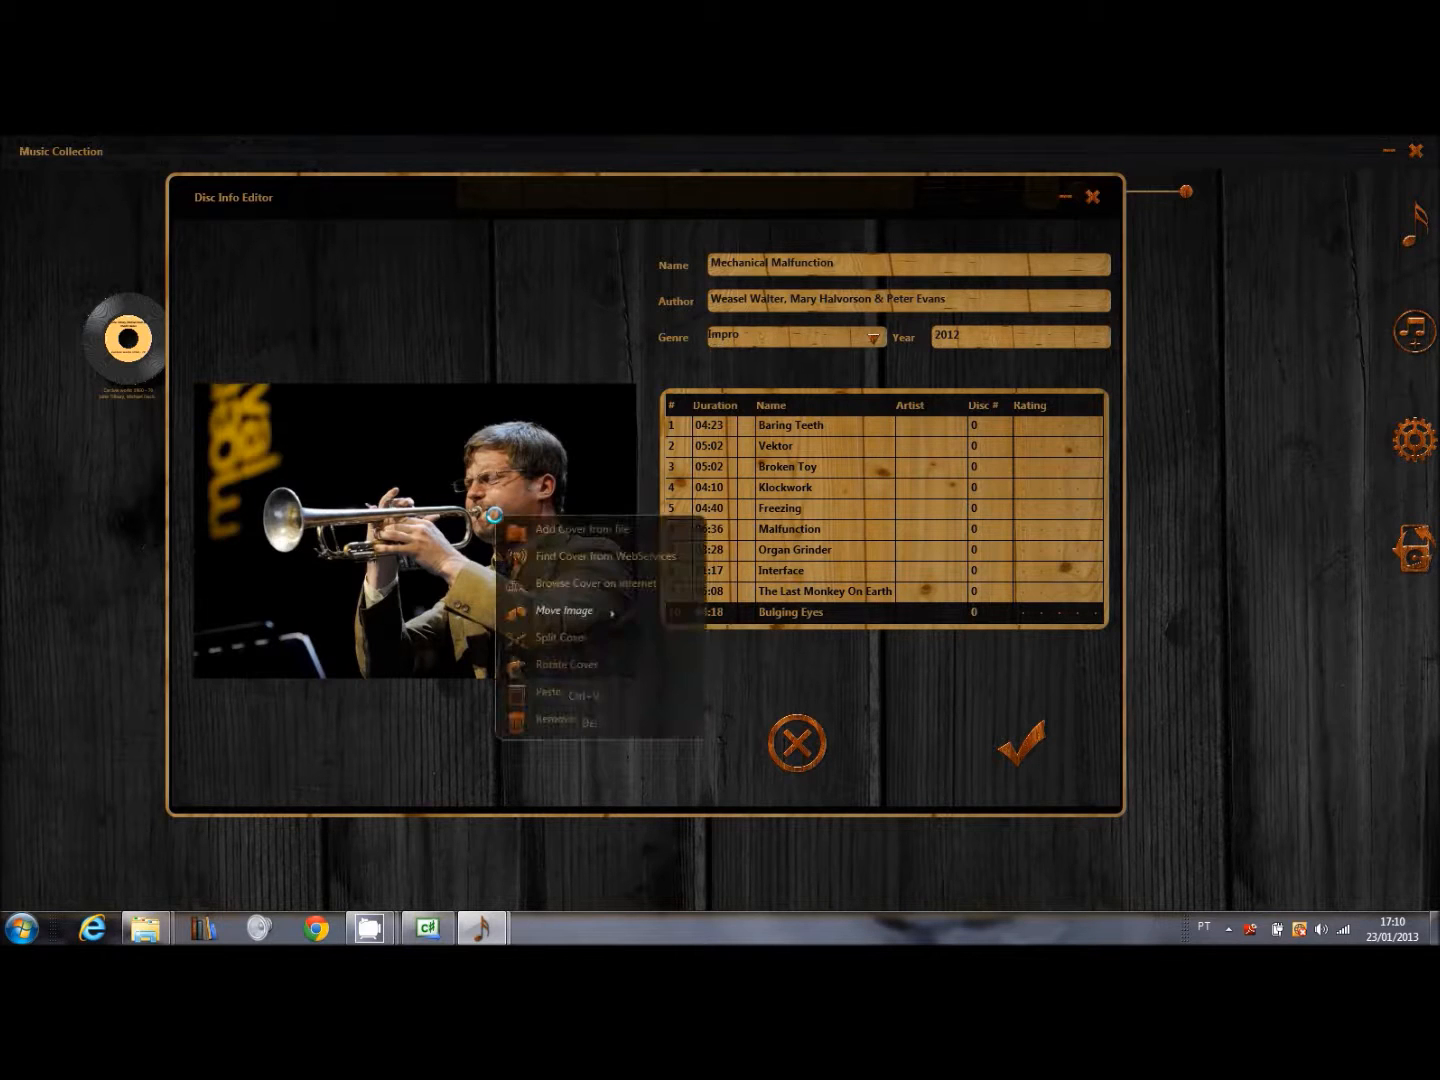
left_click(548, 641)
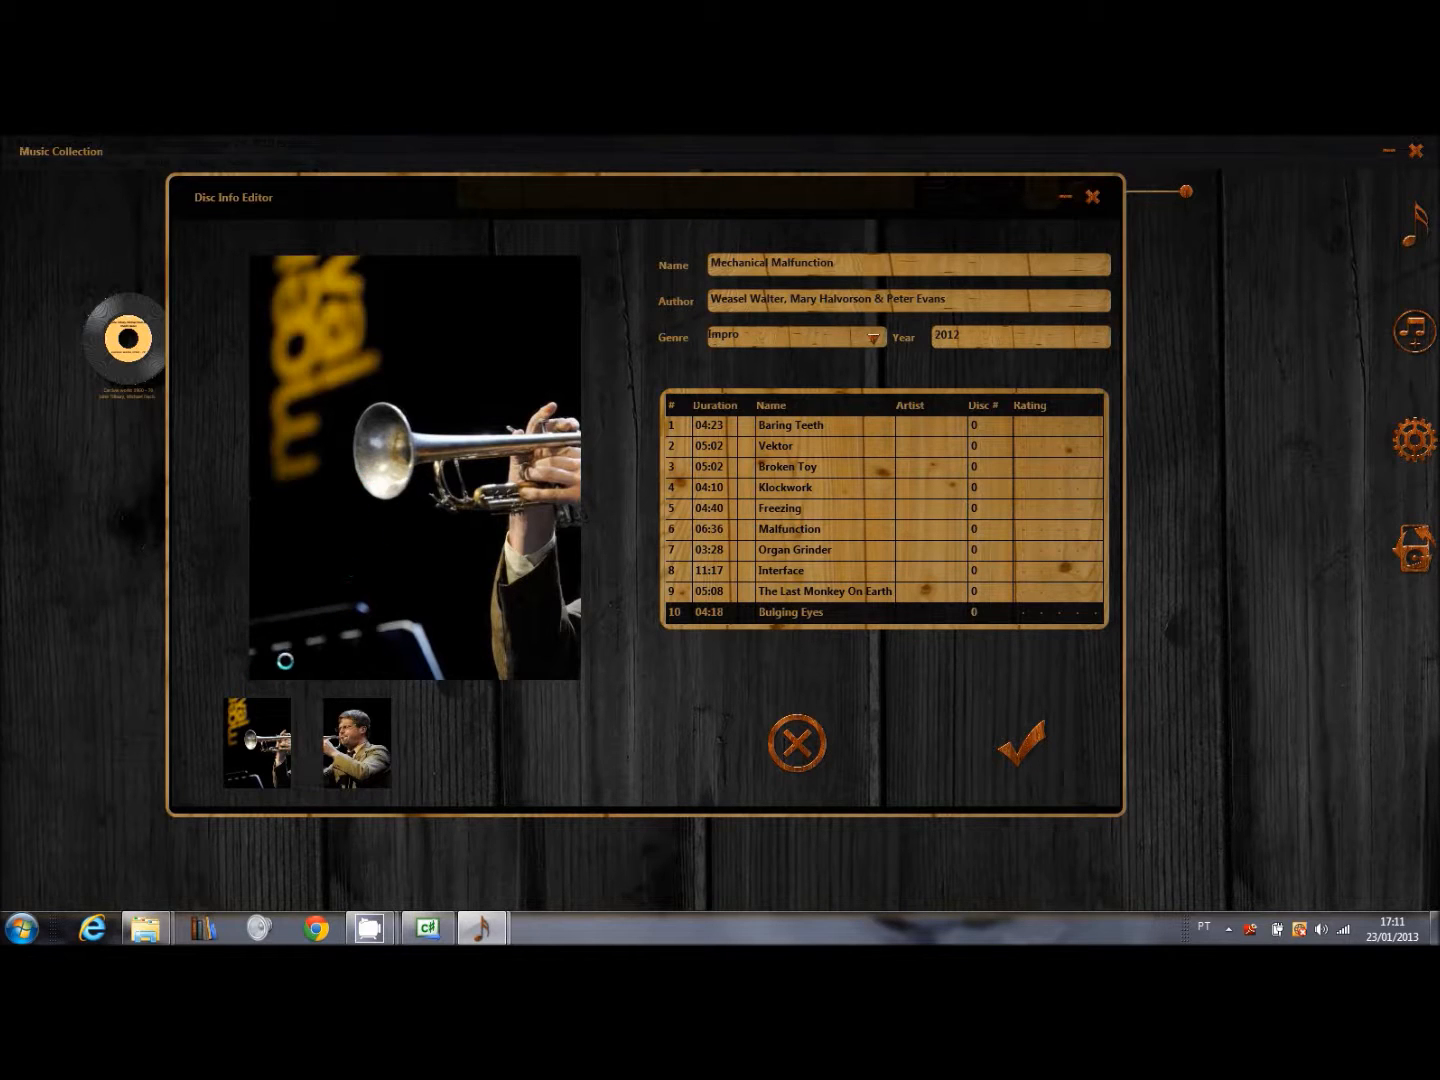
left_click(350, 724)
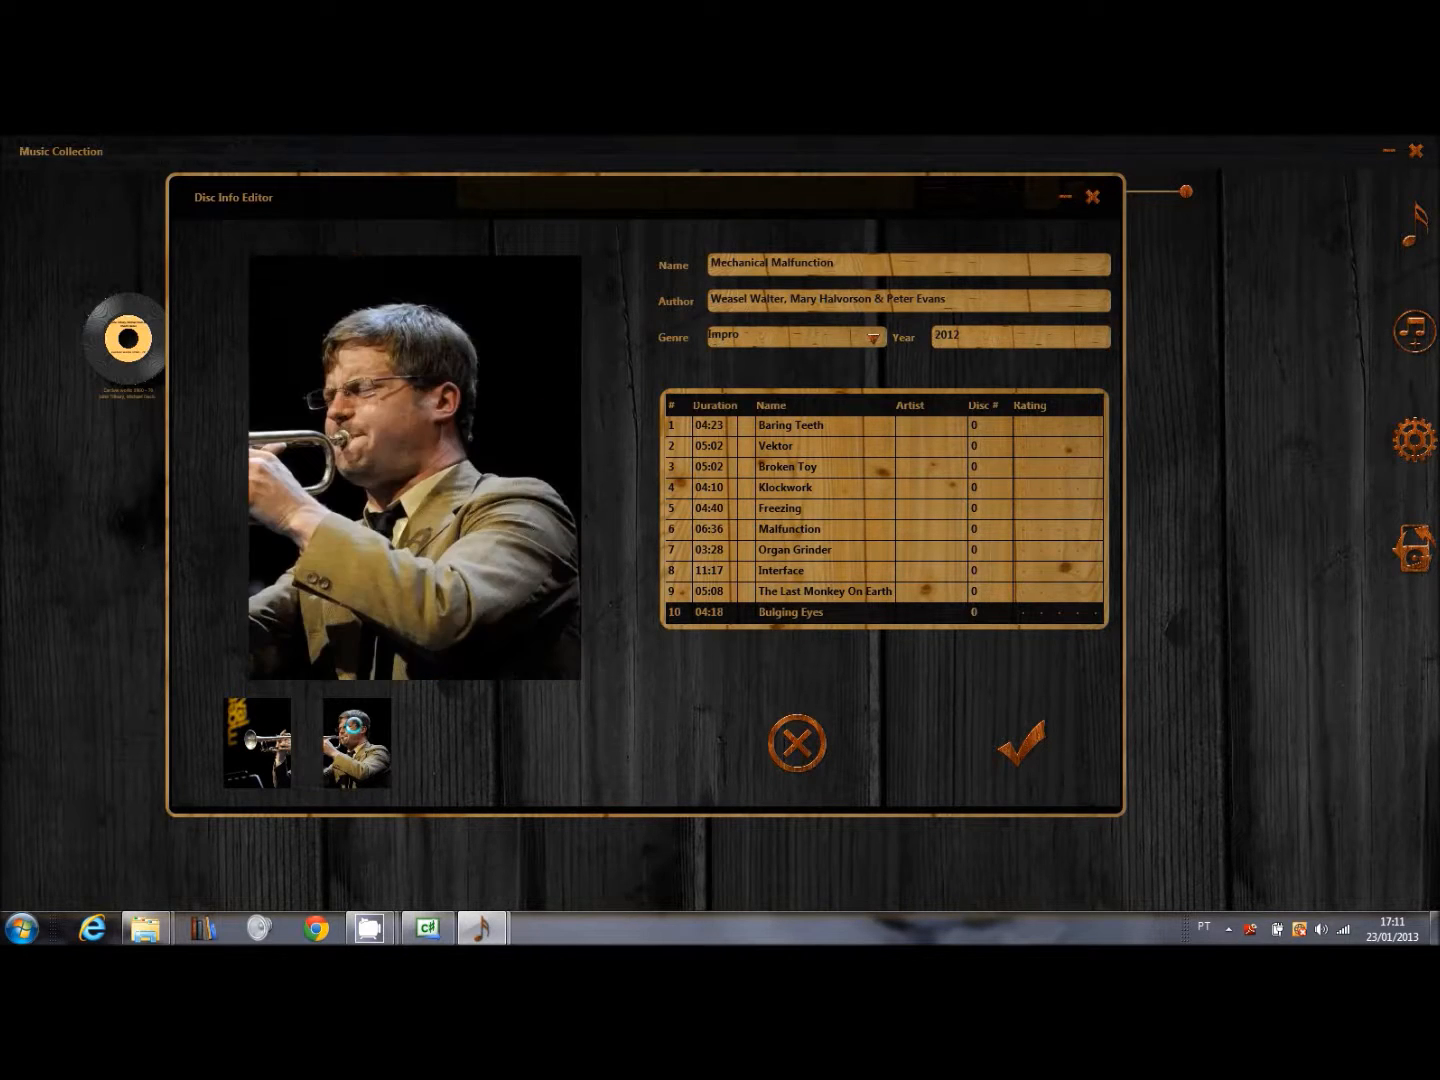
left_click(253, 726)
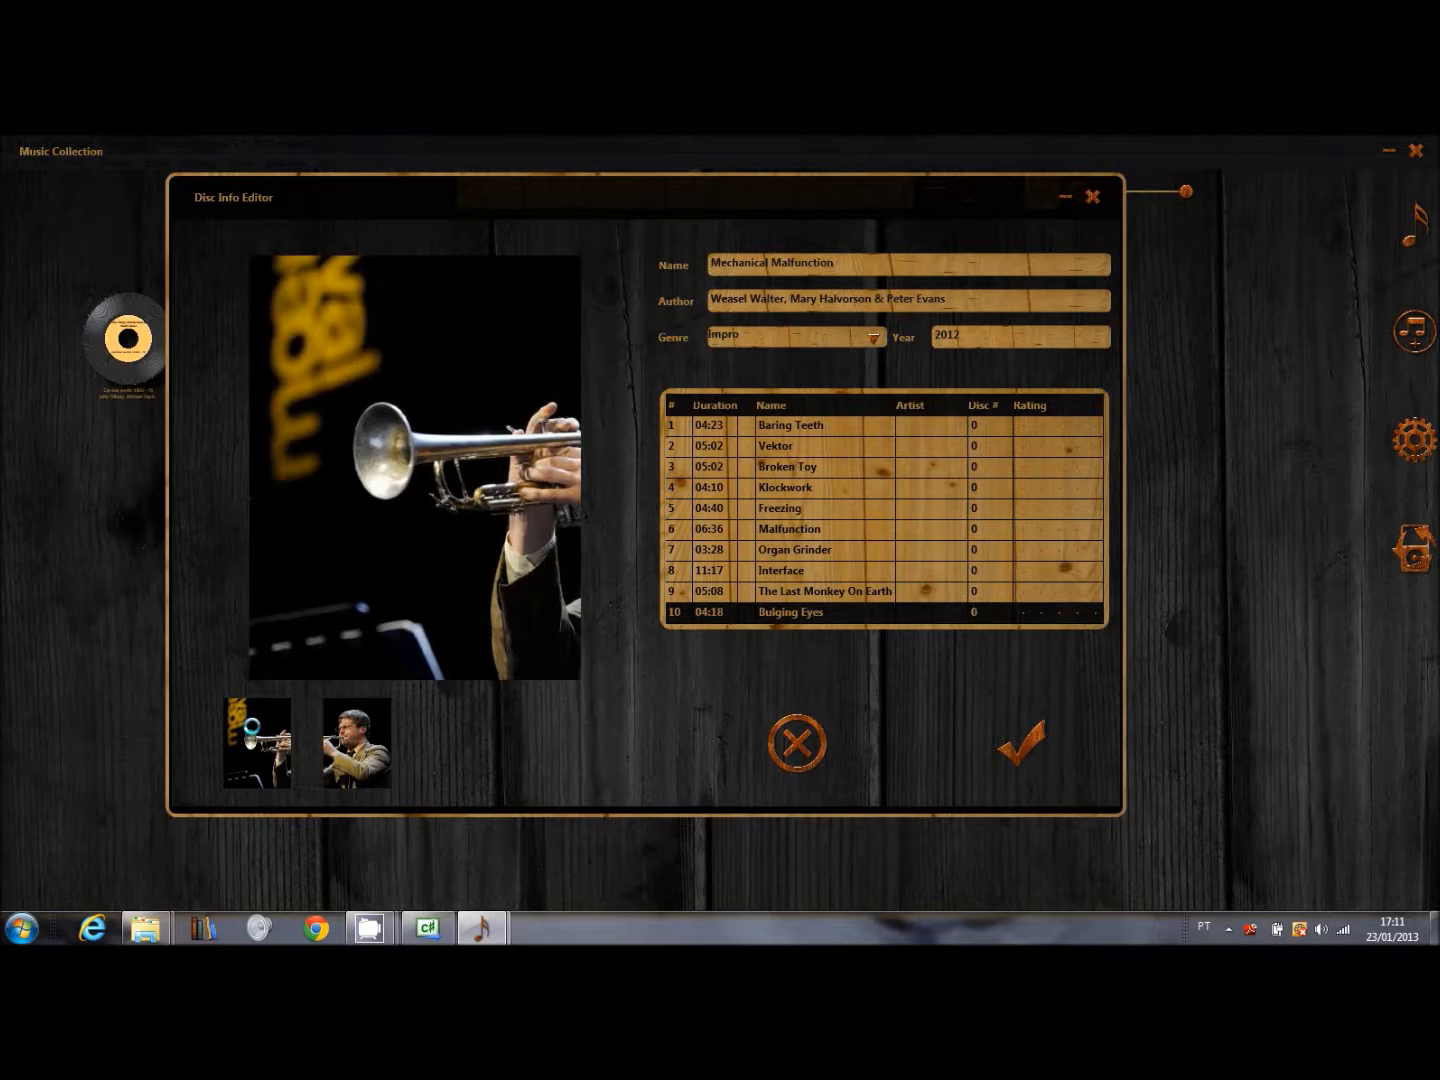
Remove both halves of the split cover from the disc
right_click(455, 489)
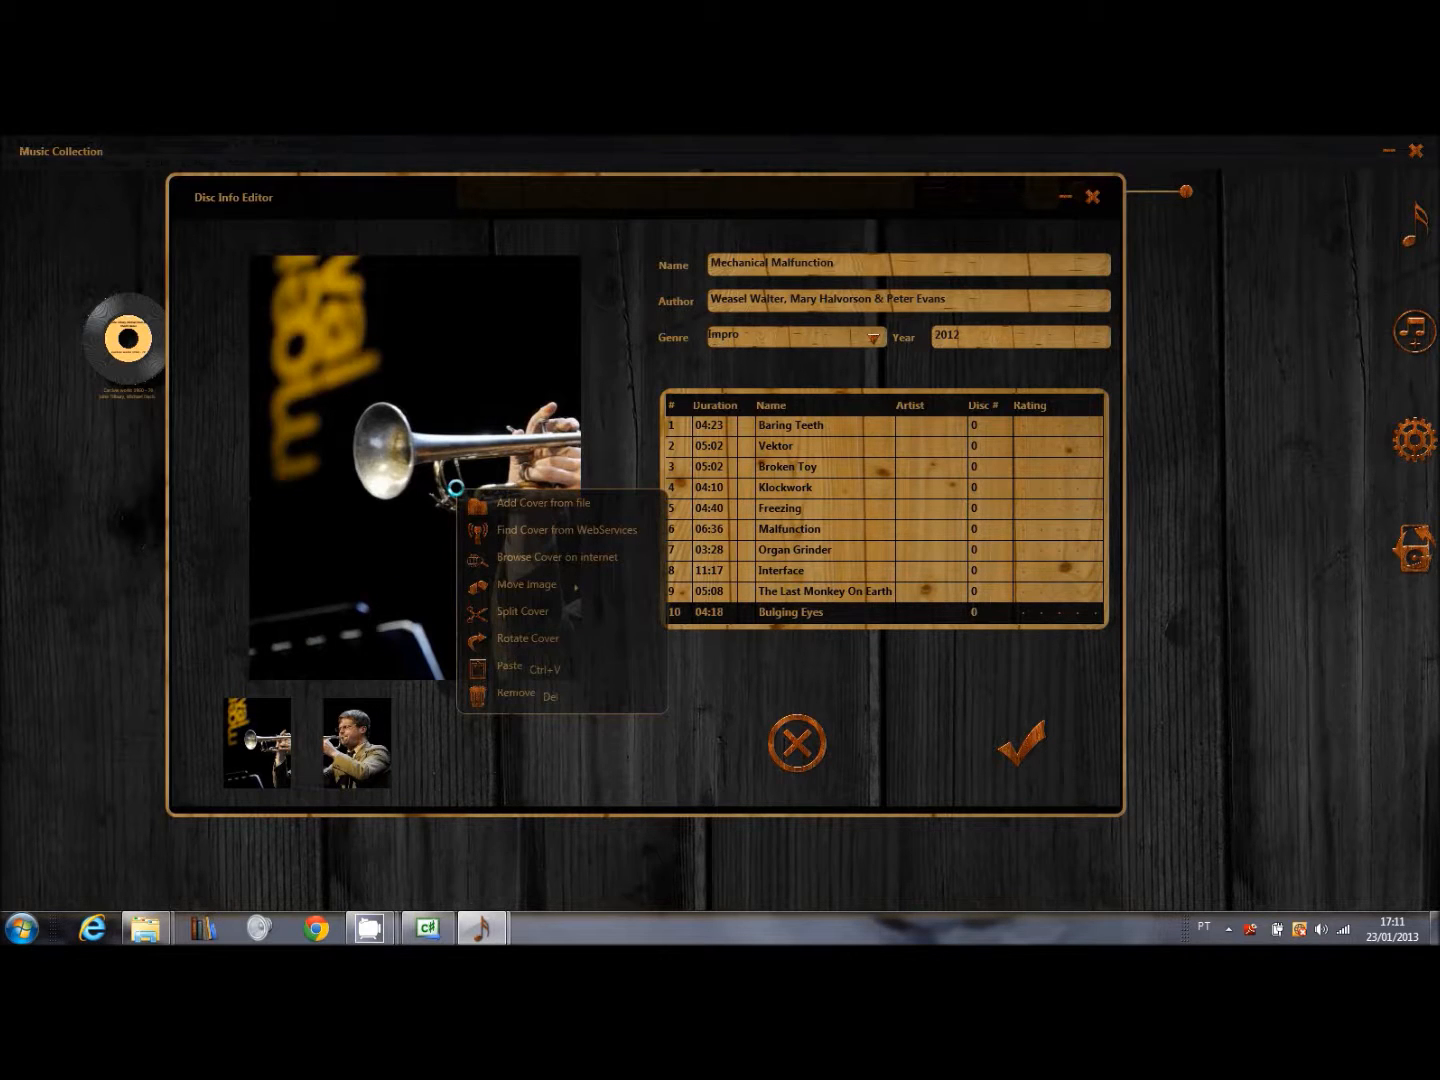
left_click(543, 686)
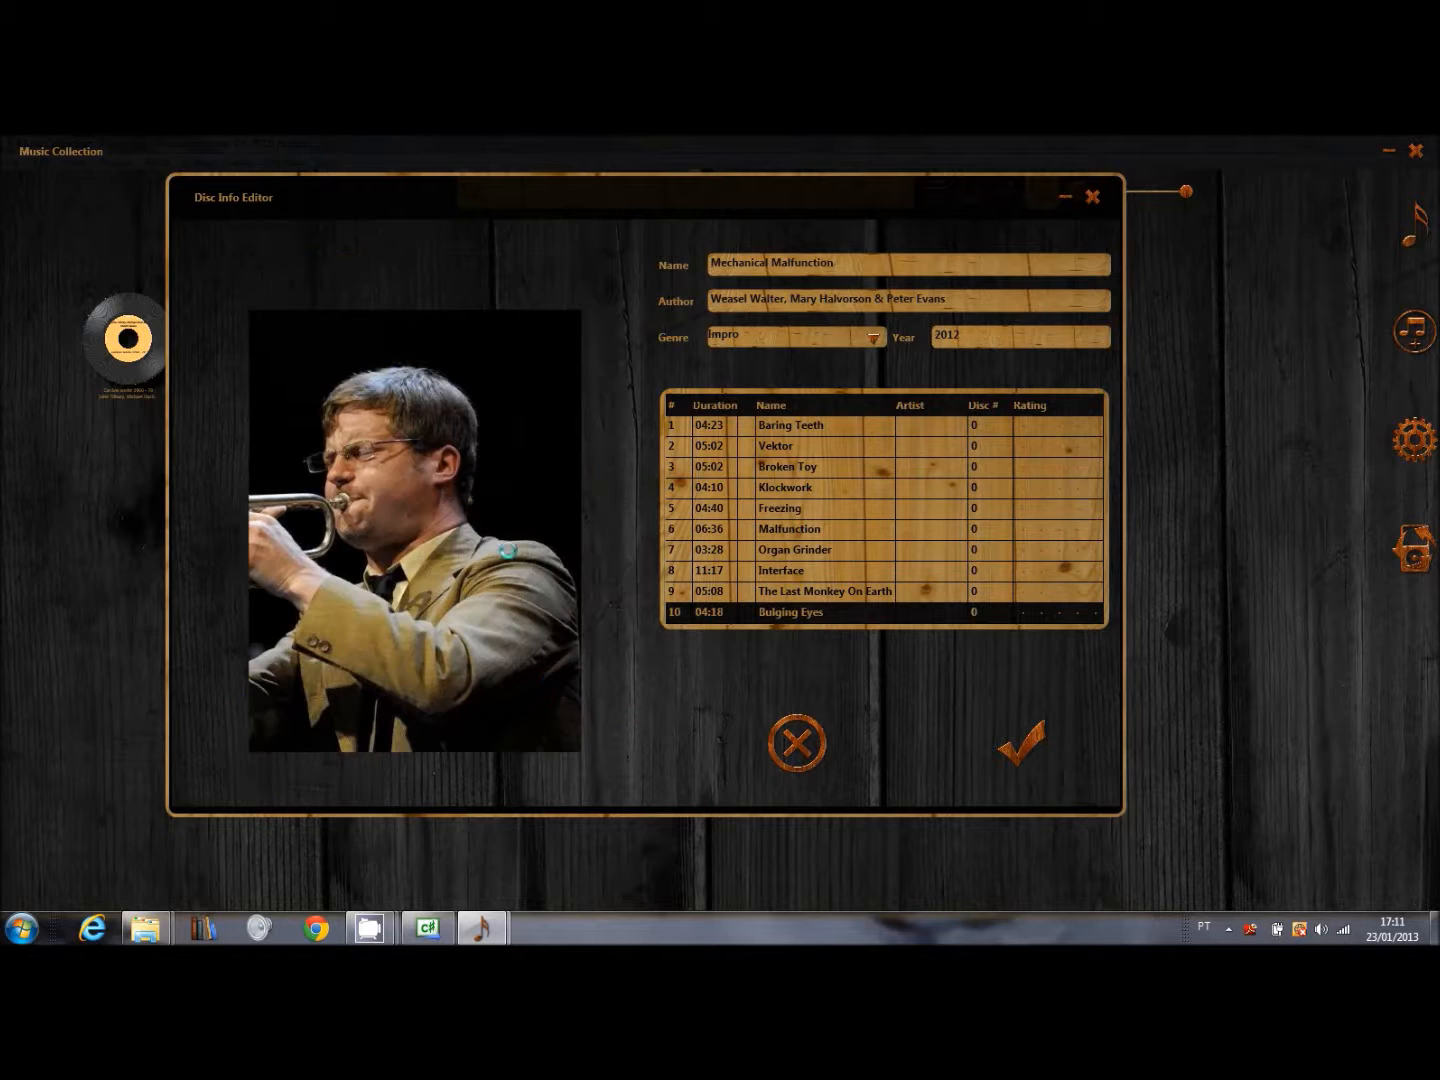
right_click(465, 421)
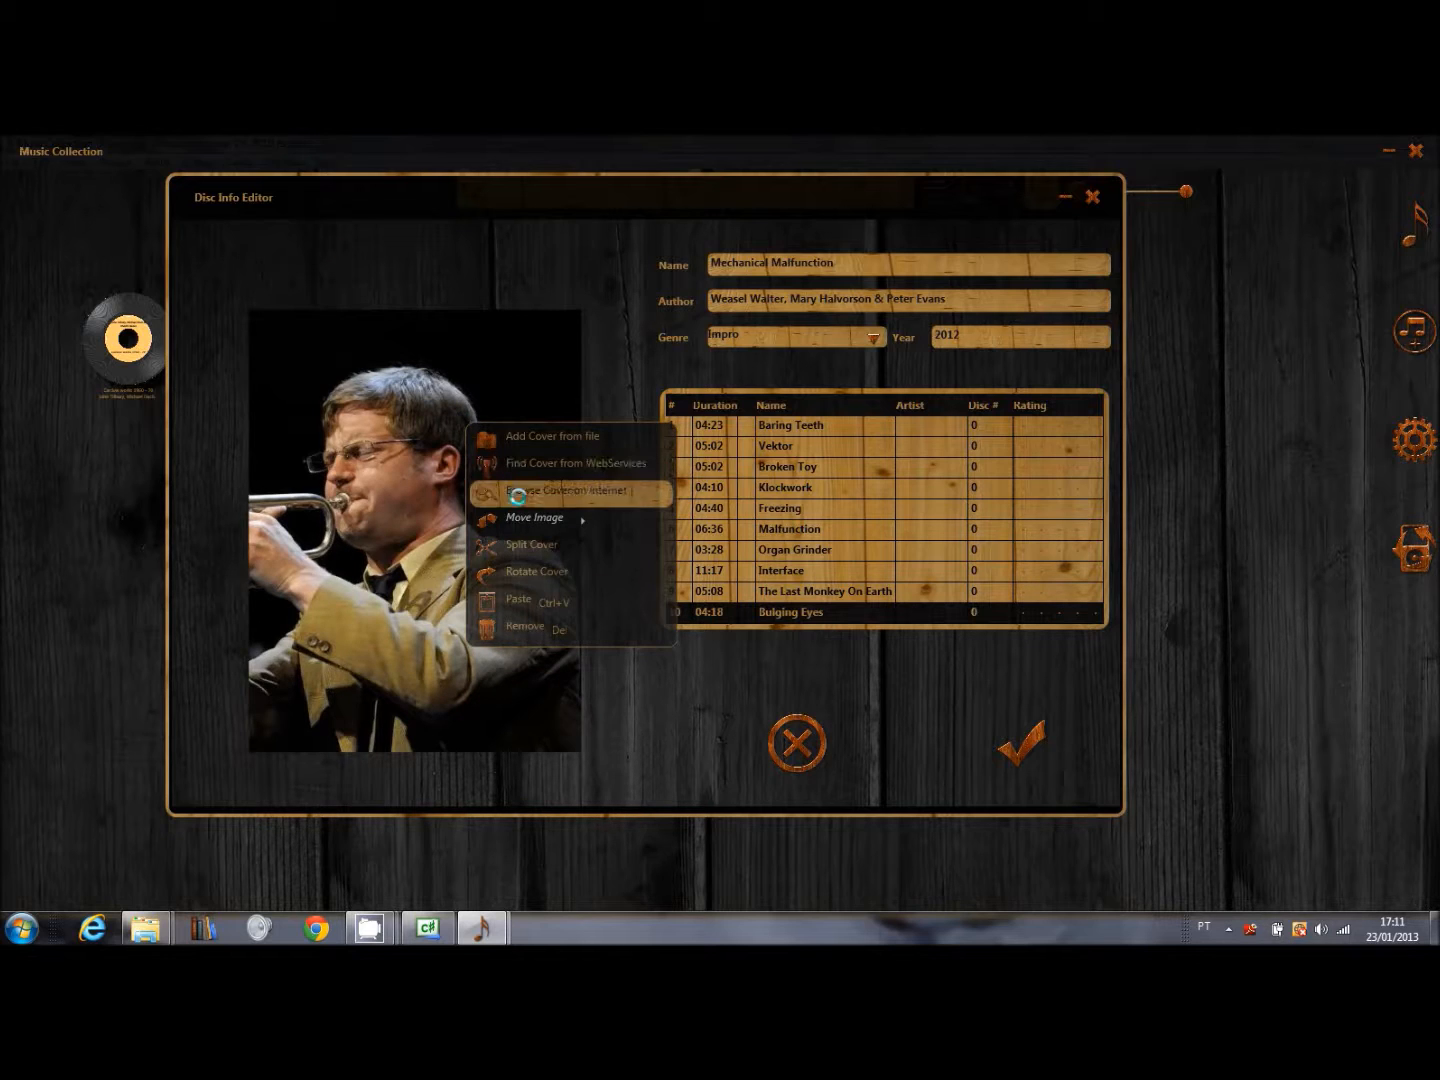
left_click(547, 624)
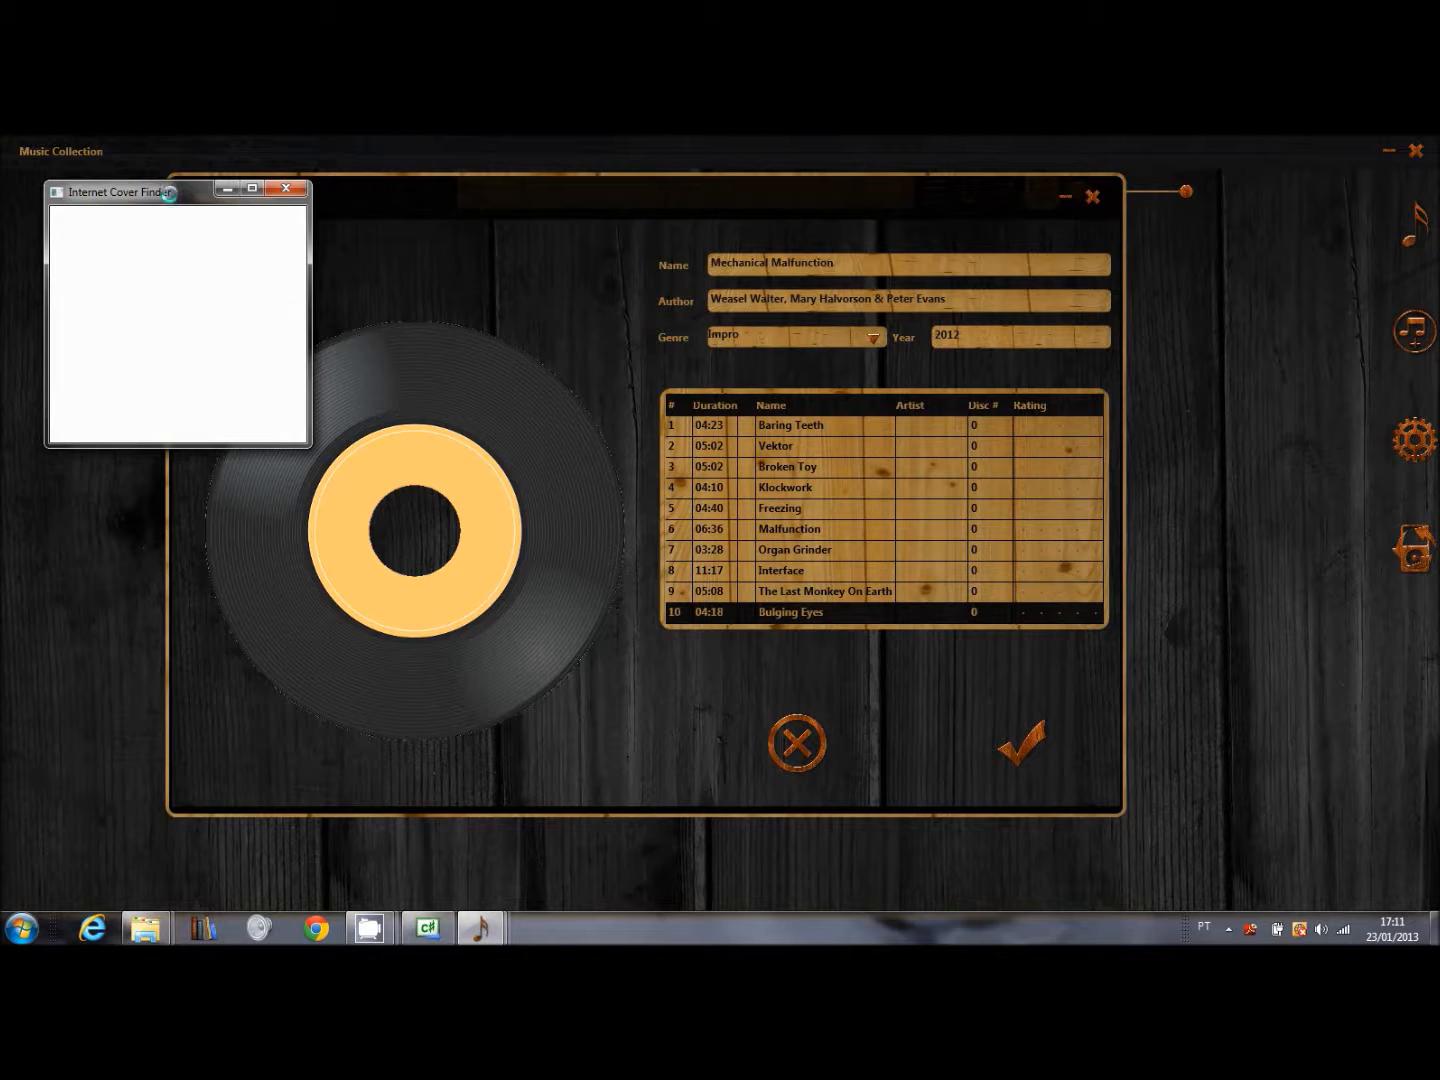
Find the mech.jpg cover from exclaim.ca in the Internet Cover Finder's image results and copy the picture at its original size
left_click_drag(169, 194, 288, 297)
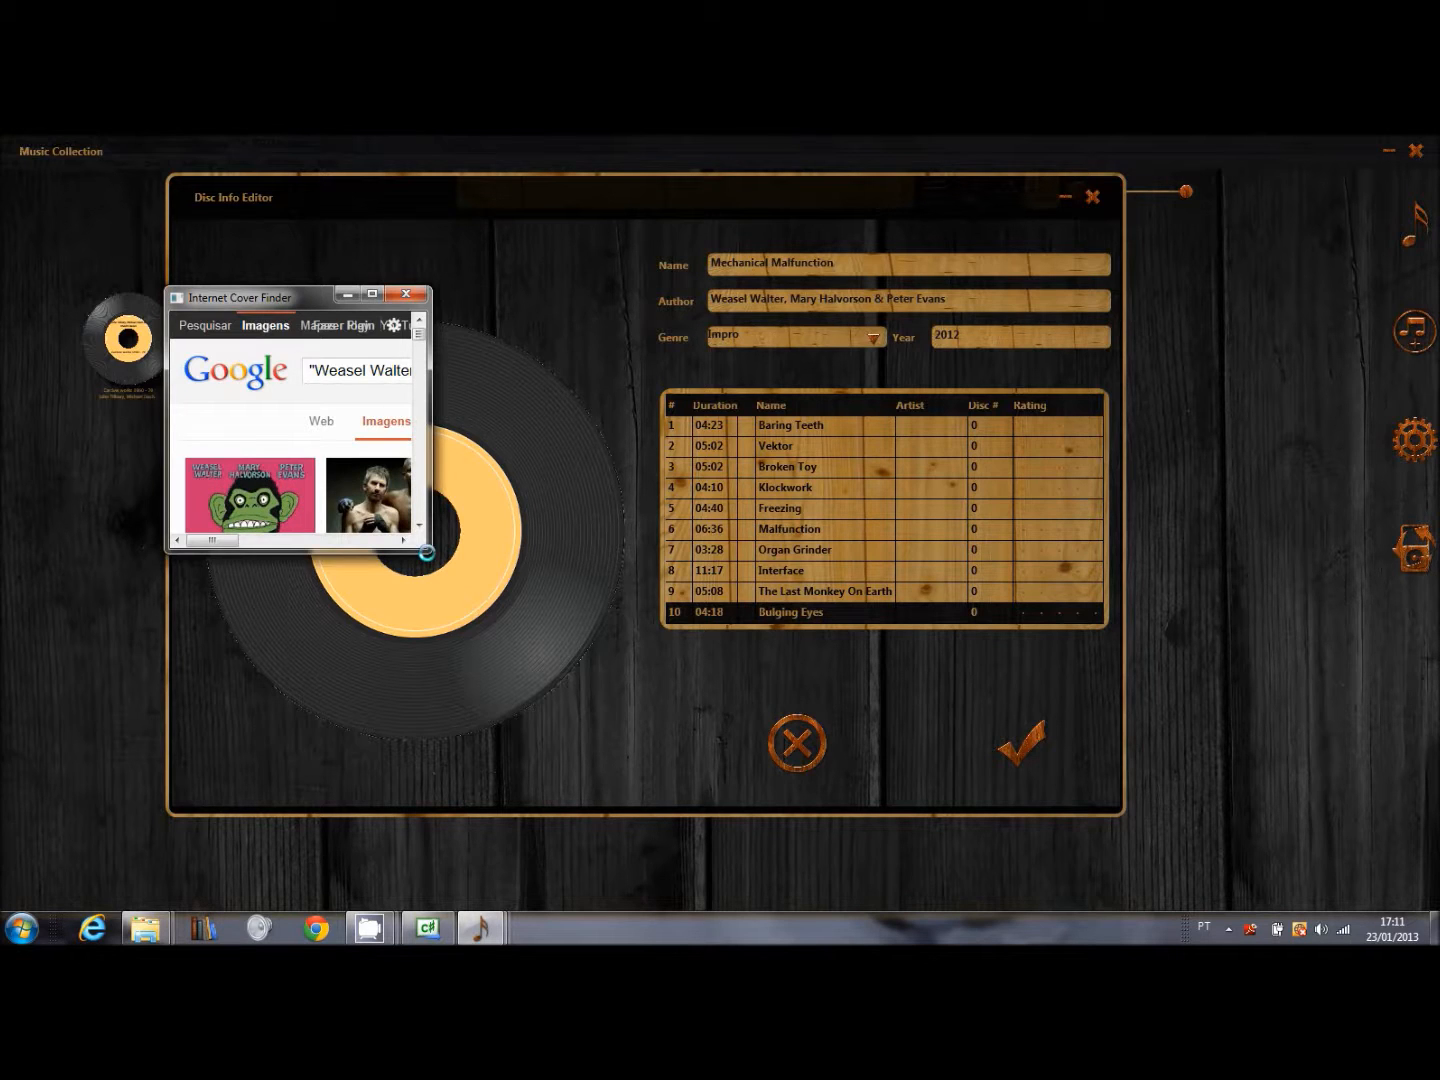
left_click_drag(425, 551, 995, 746)
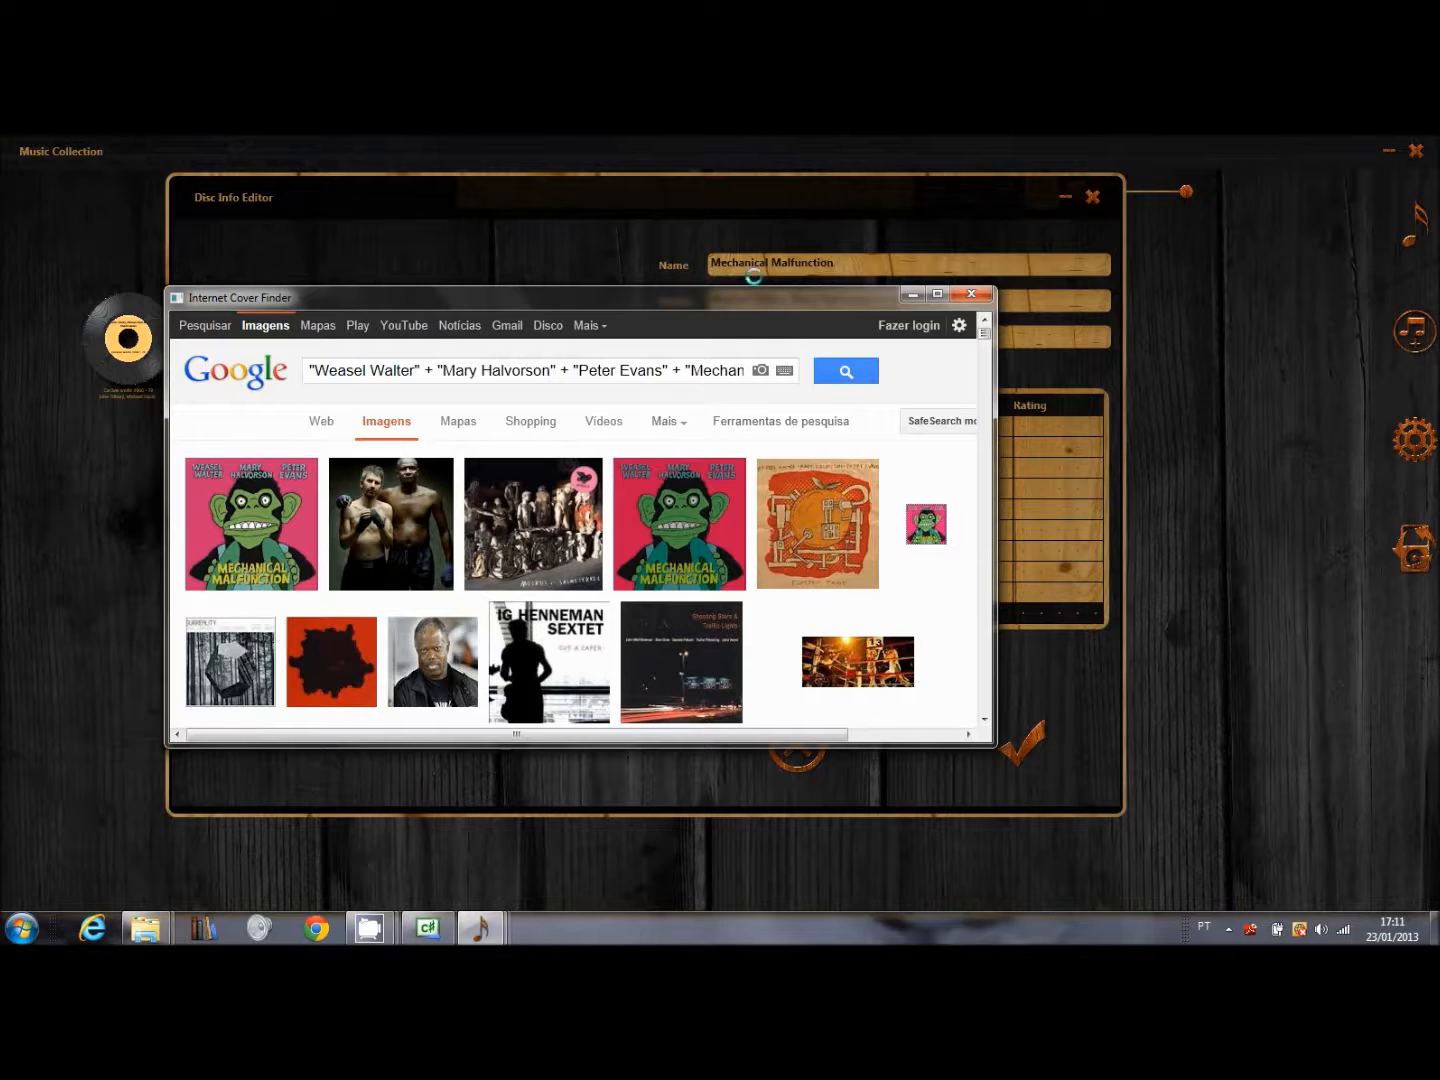
left_click_drag(751, 297, 729, 255)
mouse_move(258, 474)
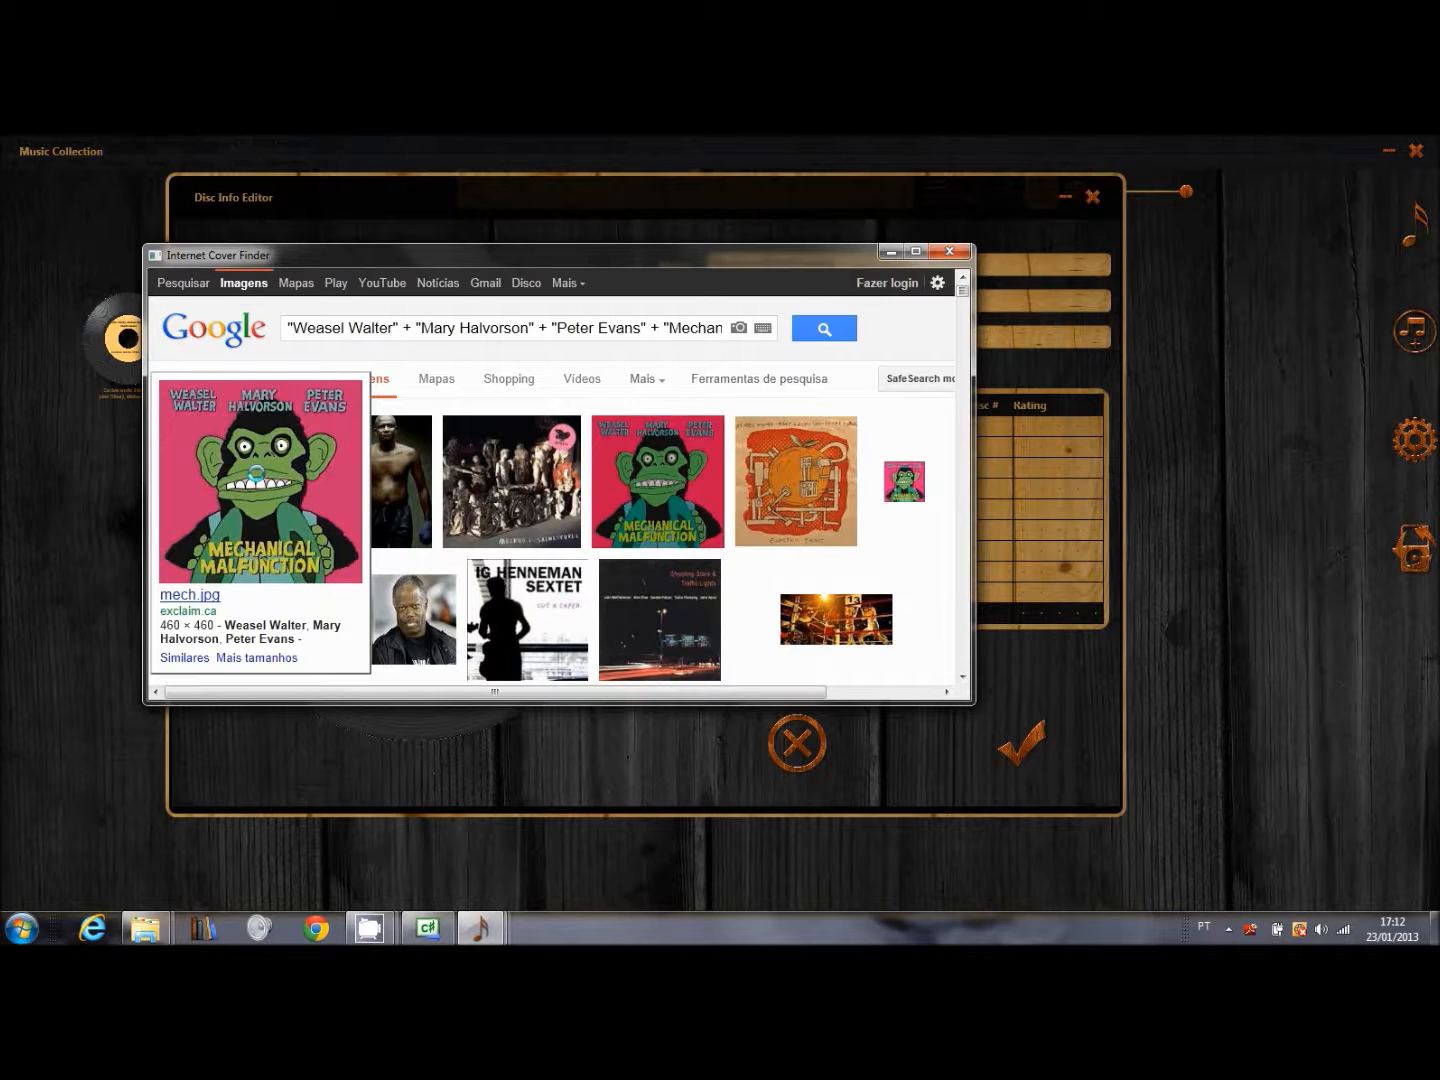
left_click(257, 474)
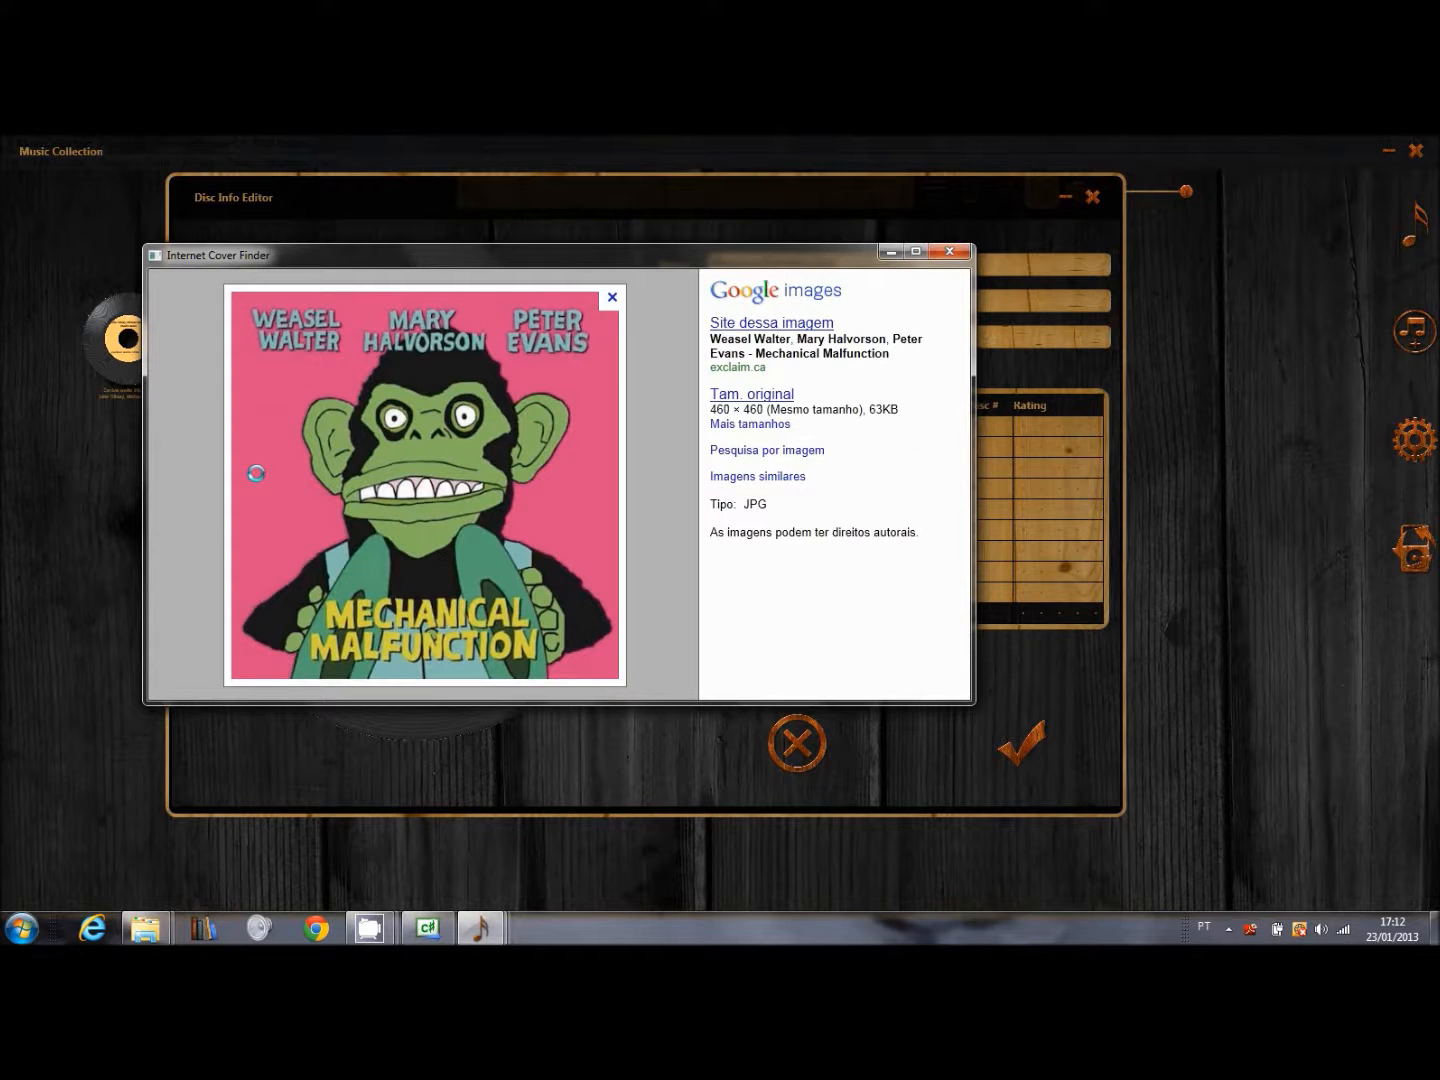
left_click(752, 394)
right_click(448, 400)
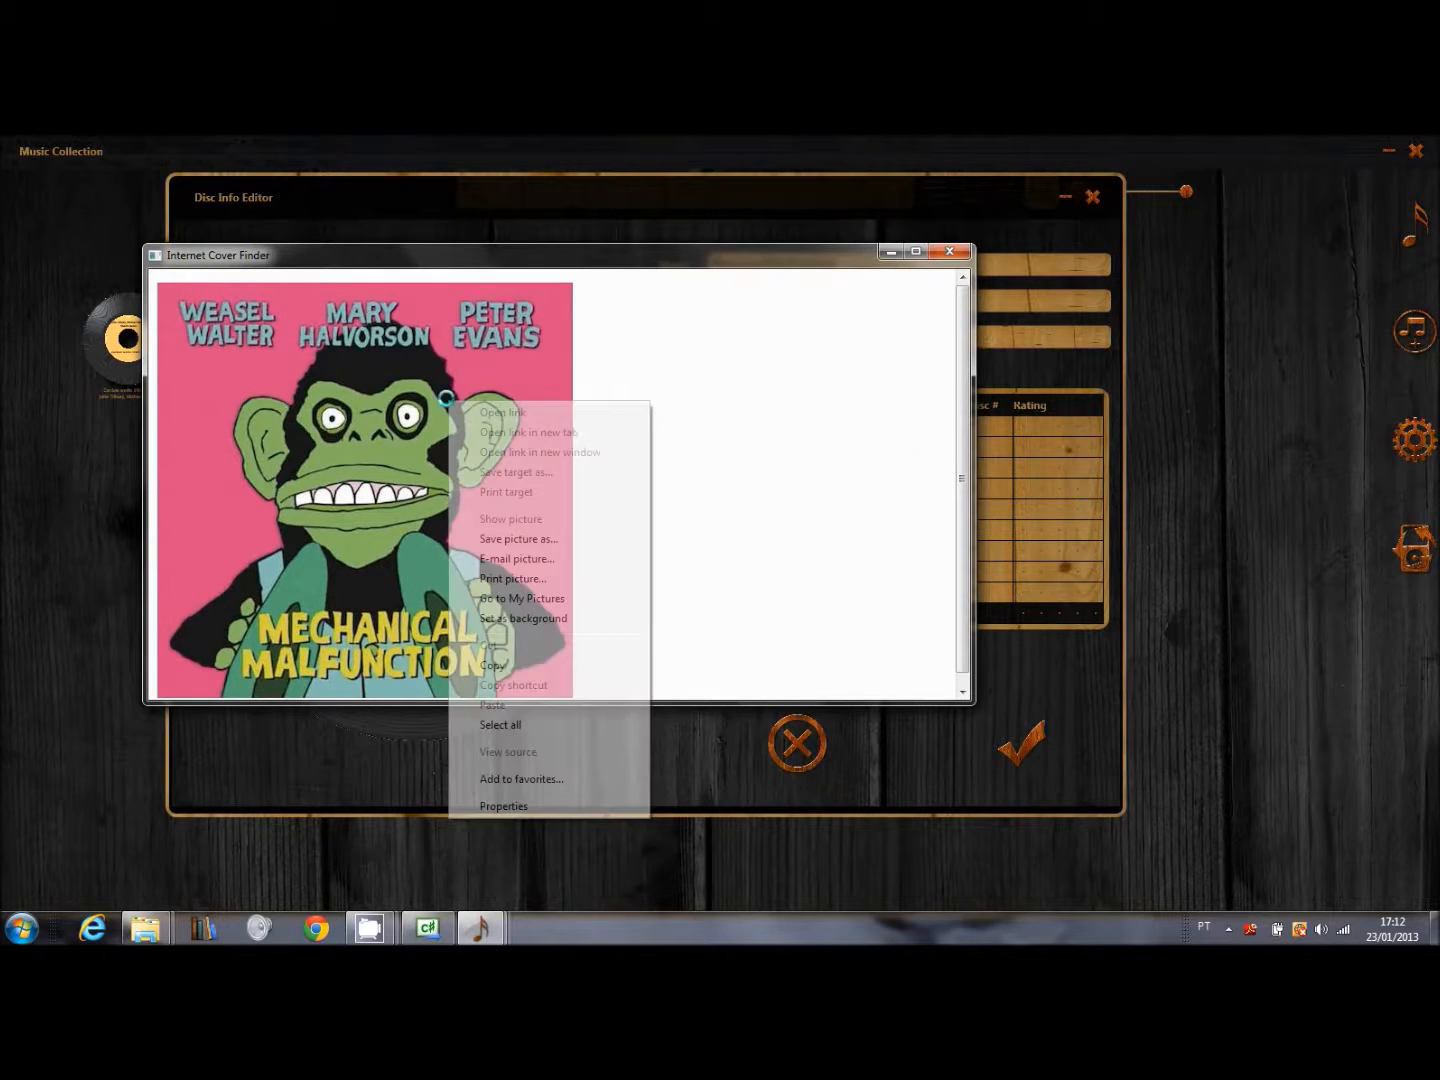
left_click(500, 665)
Close the Internet Cover Finder and paste the copied picture as the disc's cover
left_click(949, 251)
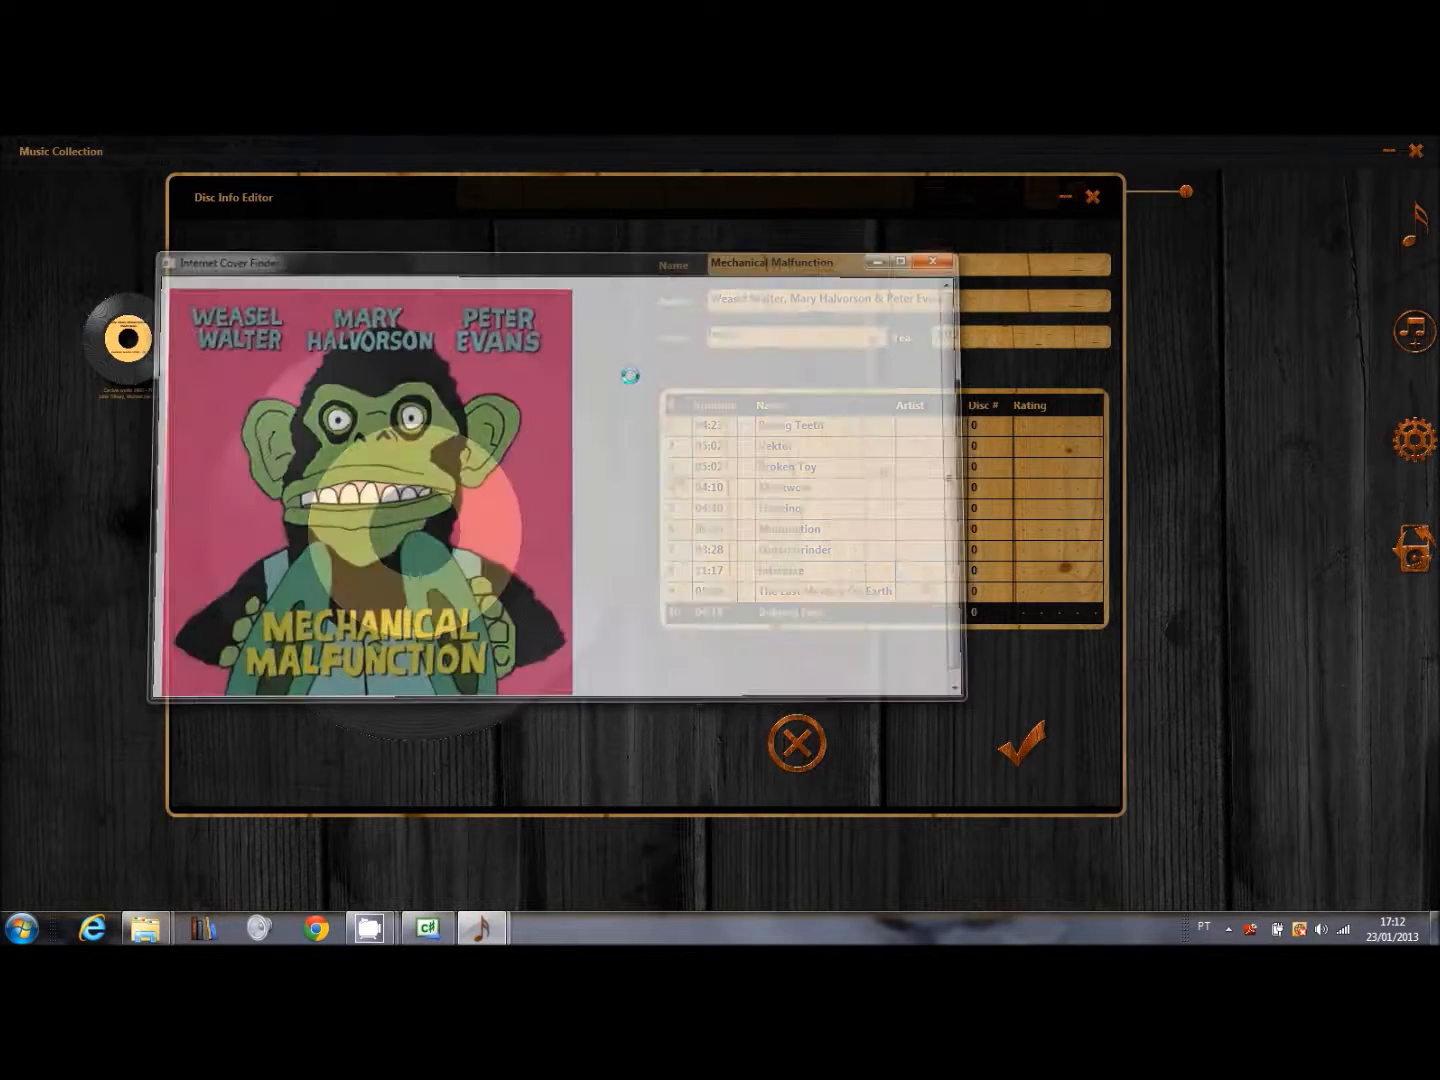
right_click(421, 419)
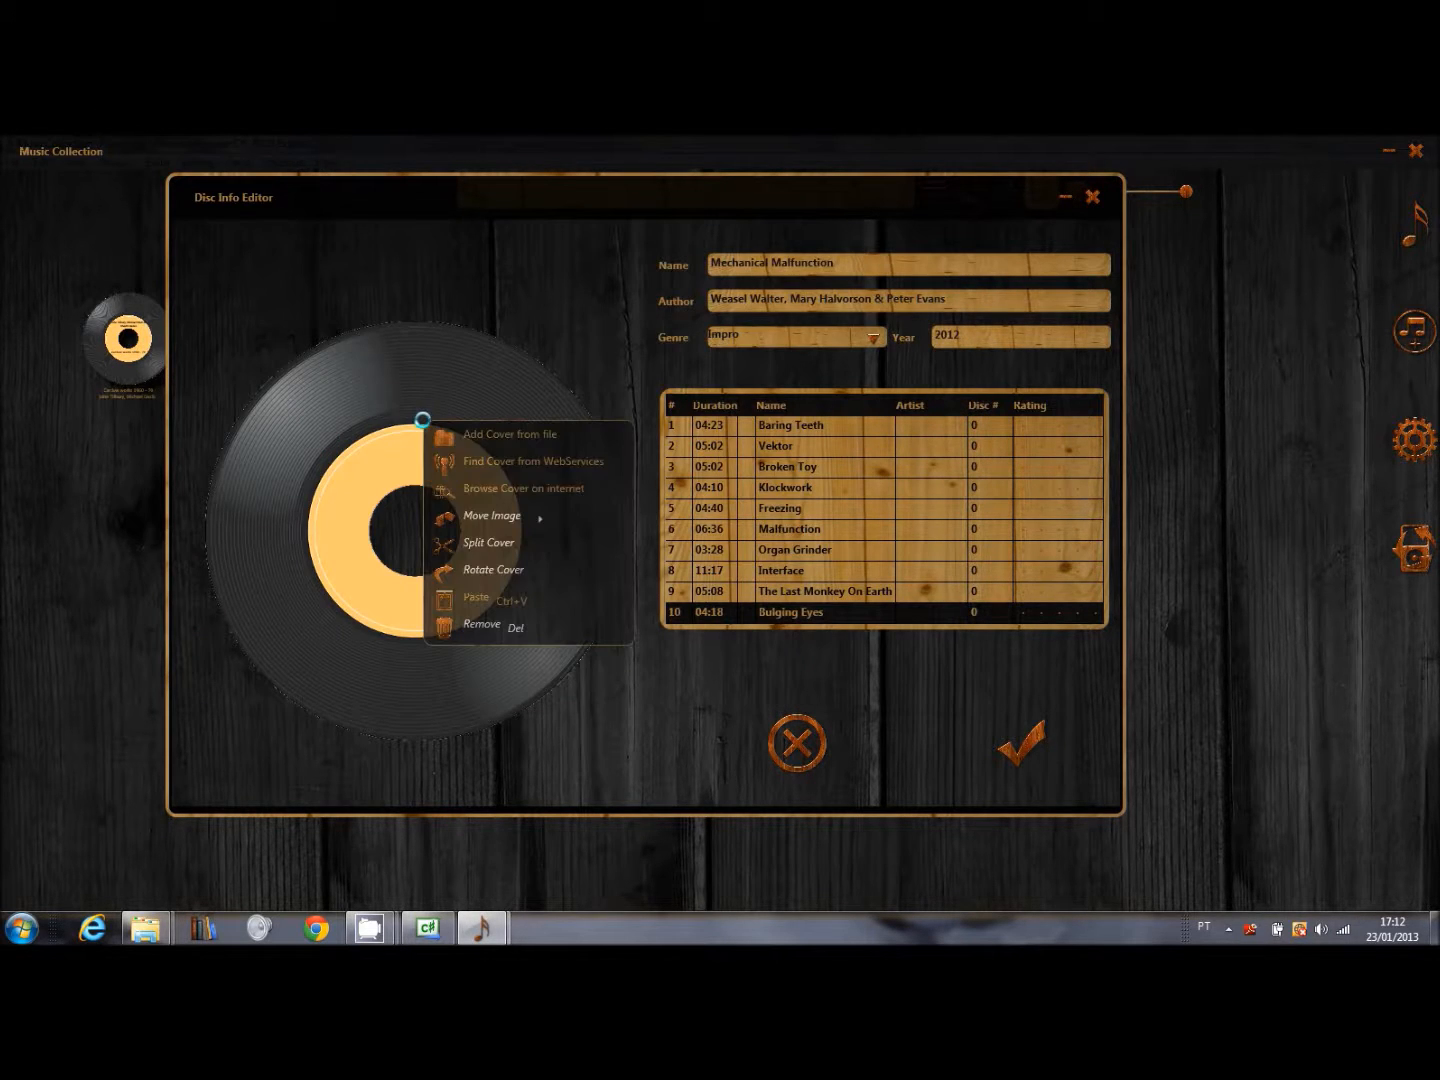
left_click(495, 594)
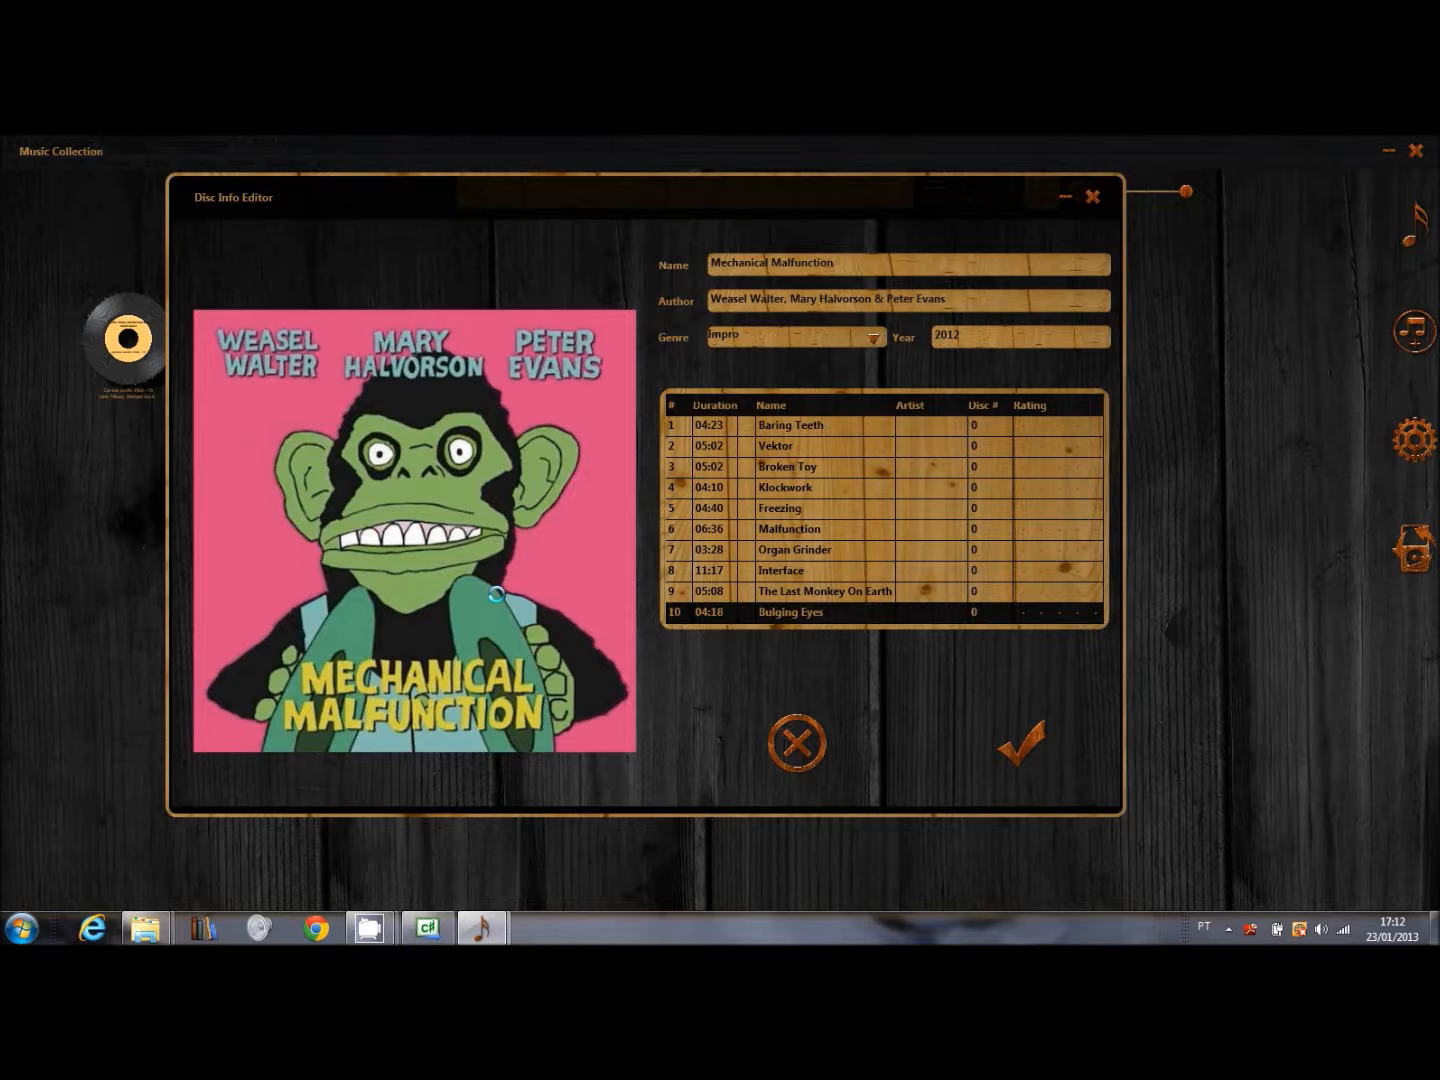
Search the web services for covers of the Mechanical Malfunction disc
right_click(468, 424)
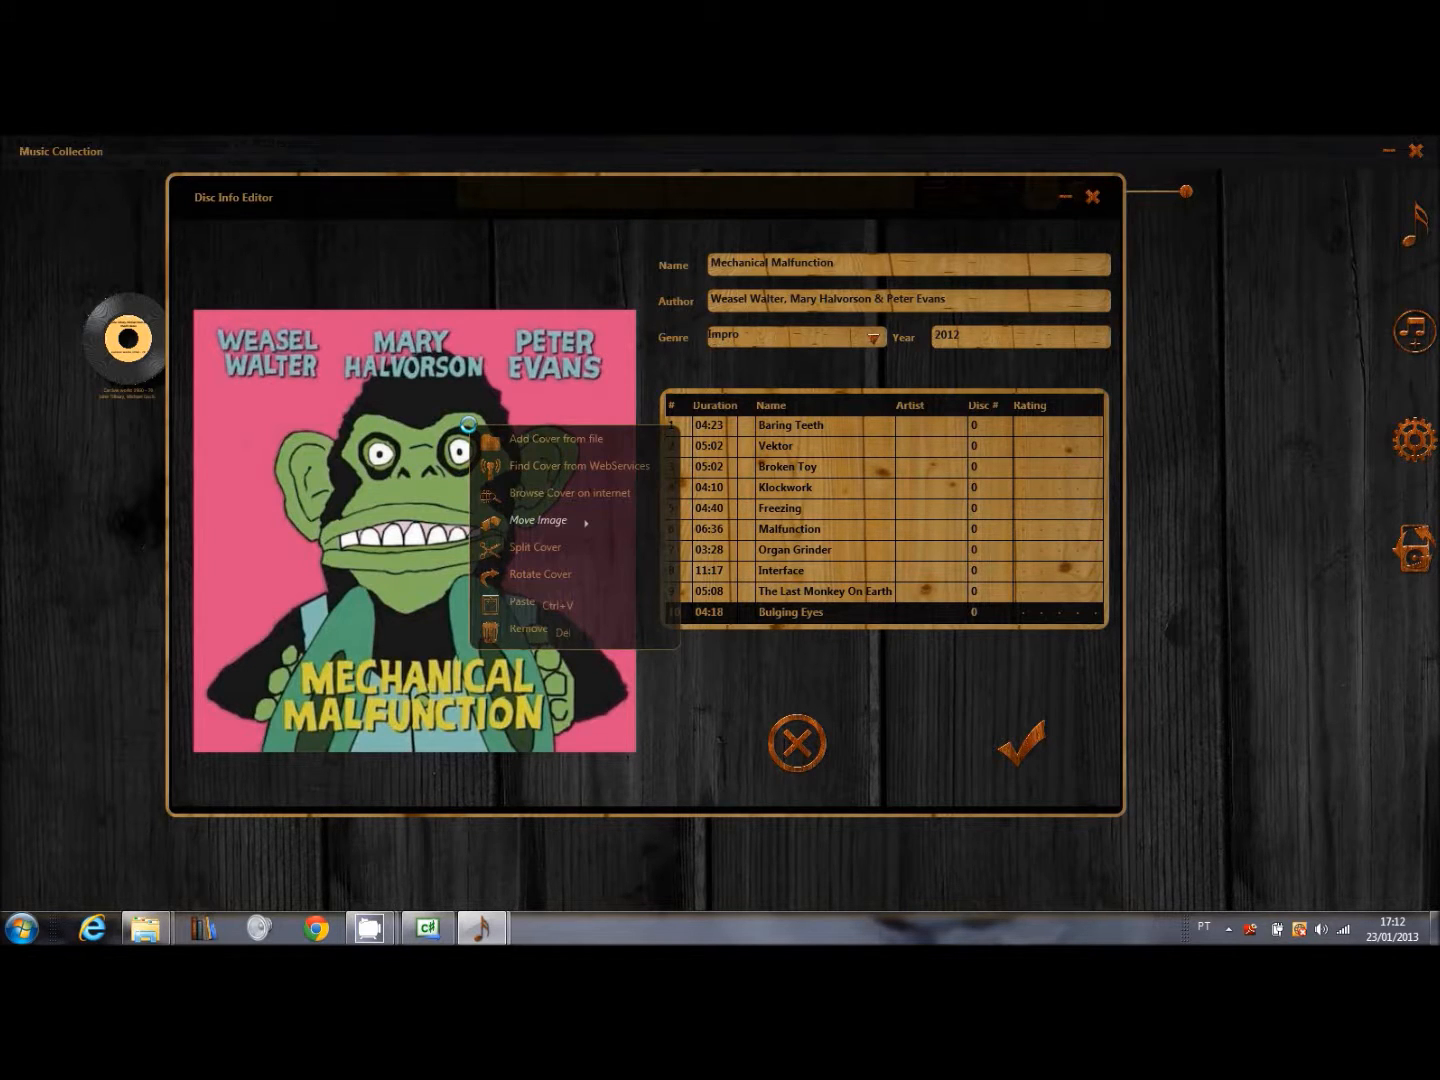
left_click(518, 466)
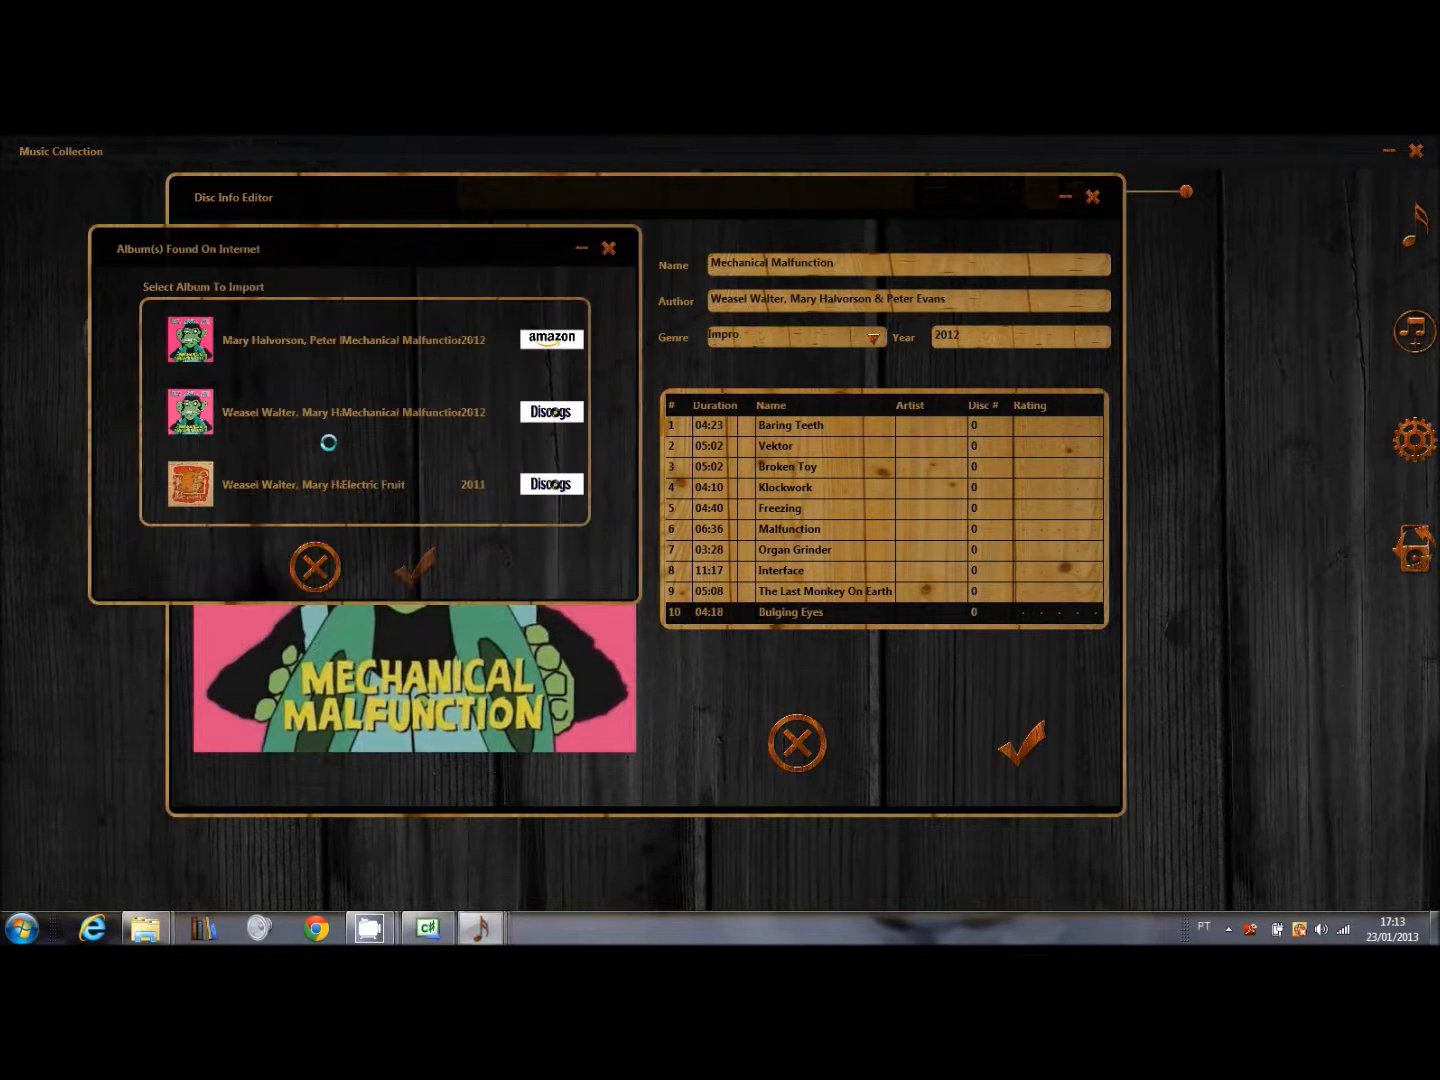
left_click_drag(337, 247, 485, 275)
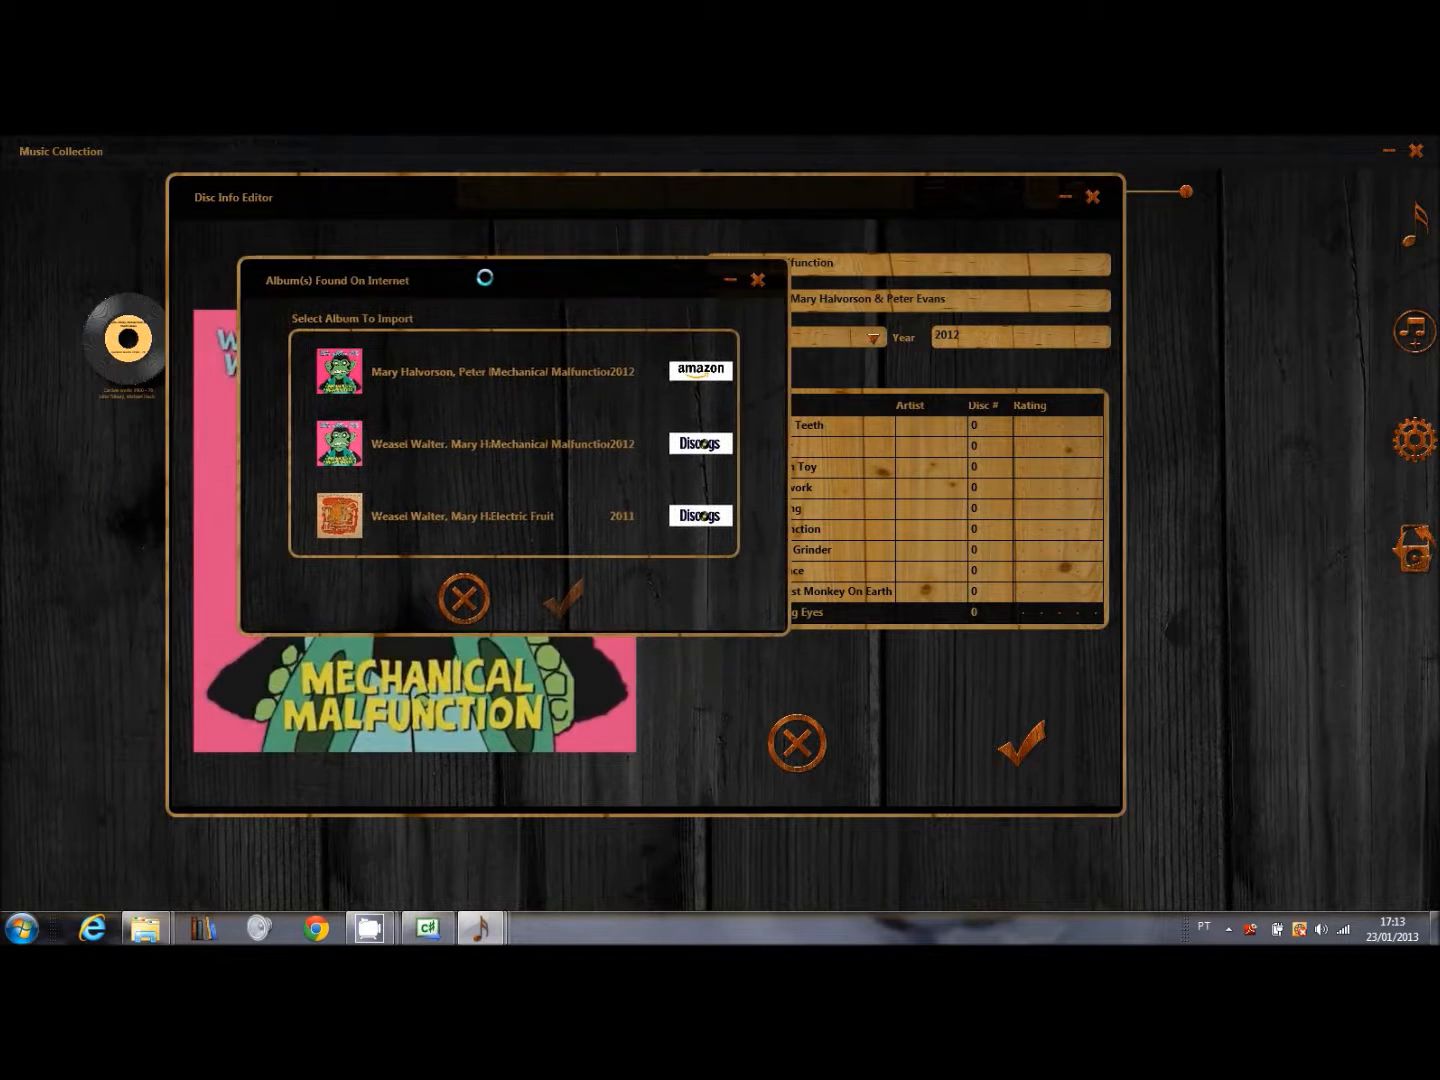
Compare the albums found on Amazon and Discogs, and import the cover from Amazon's Mechanical Malfunction (2012) entry
left_click(445, 375)
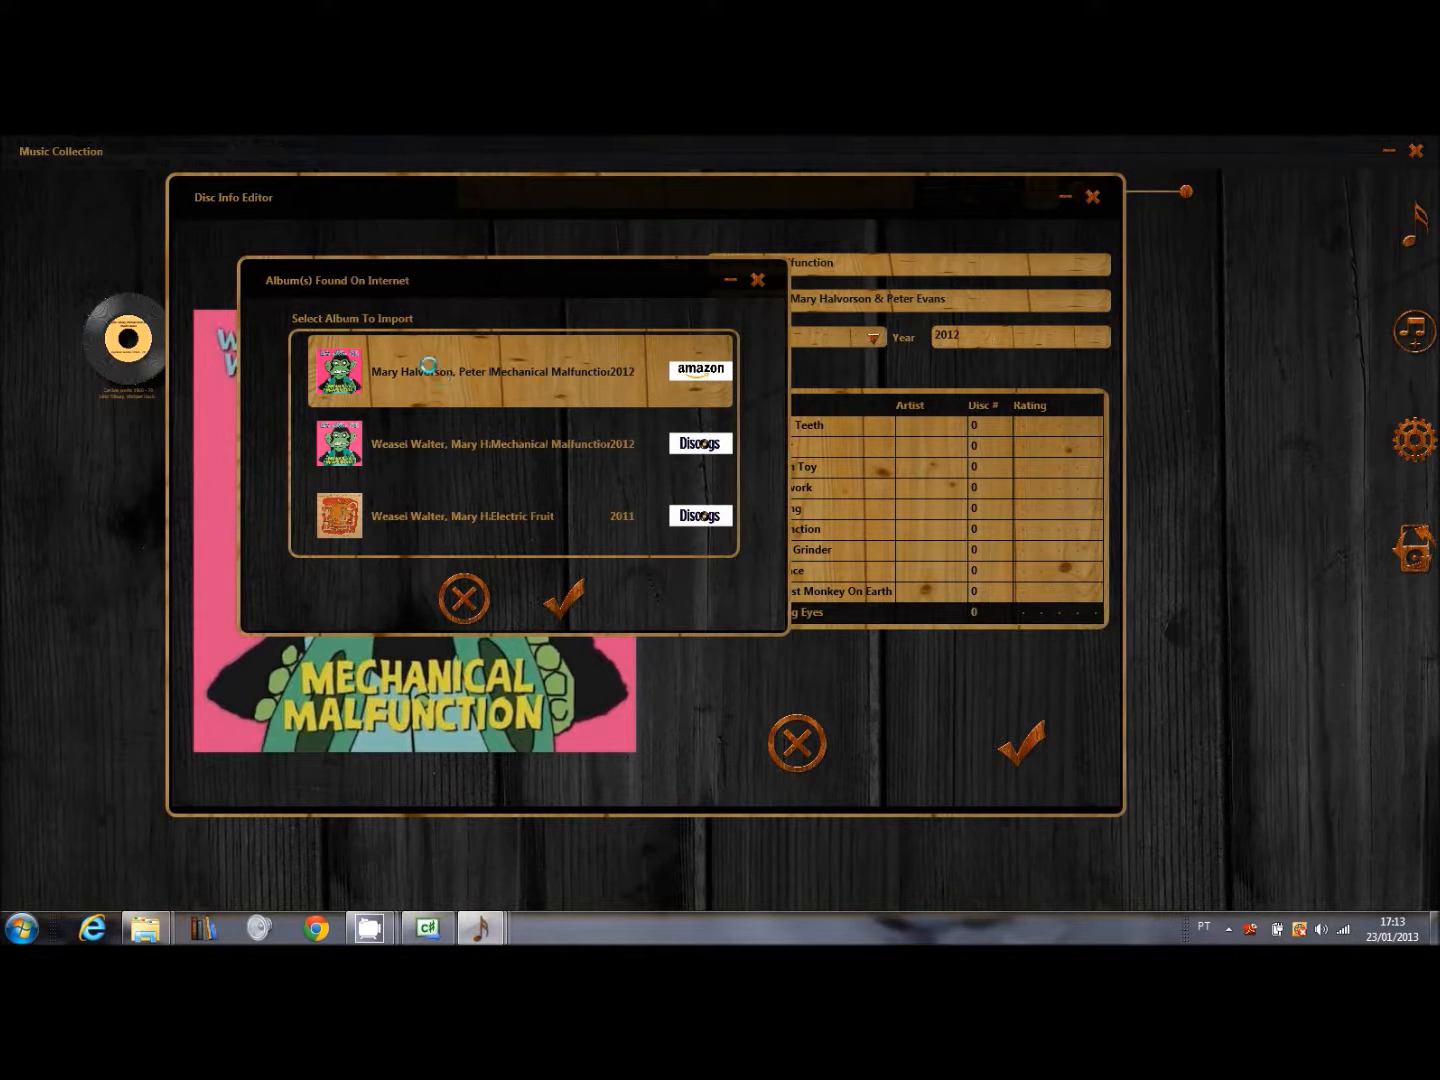
left_click(552, 435)
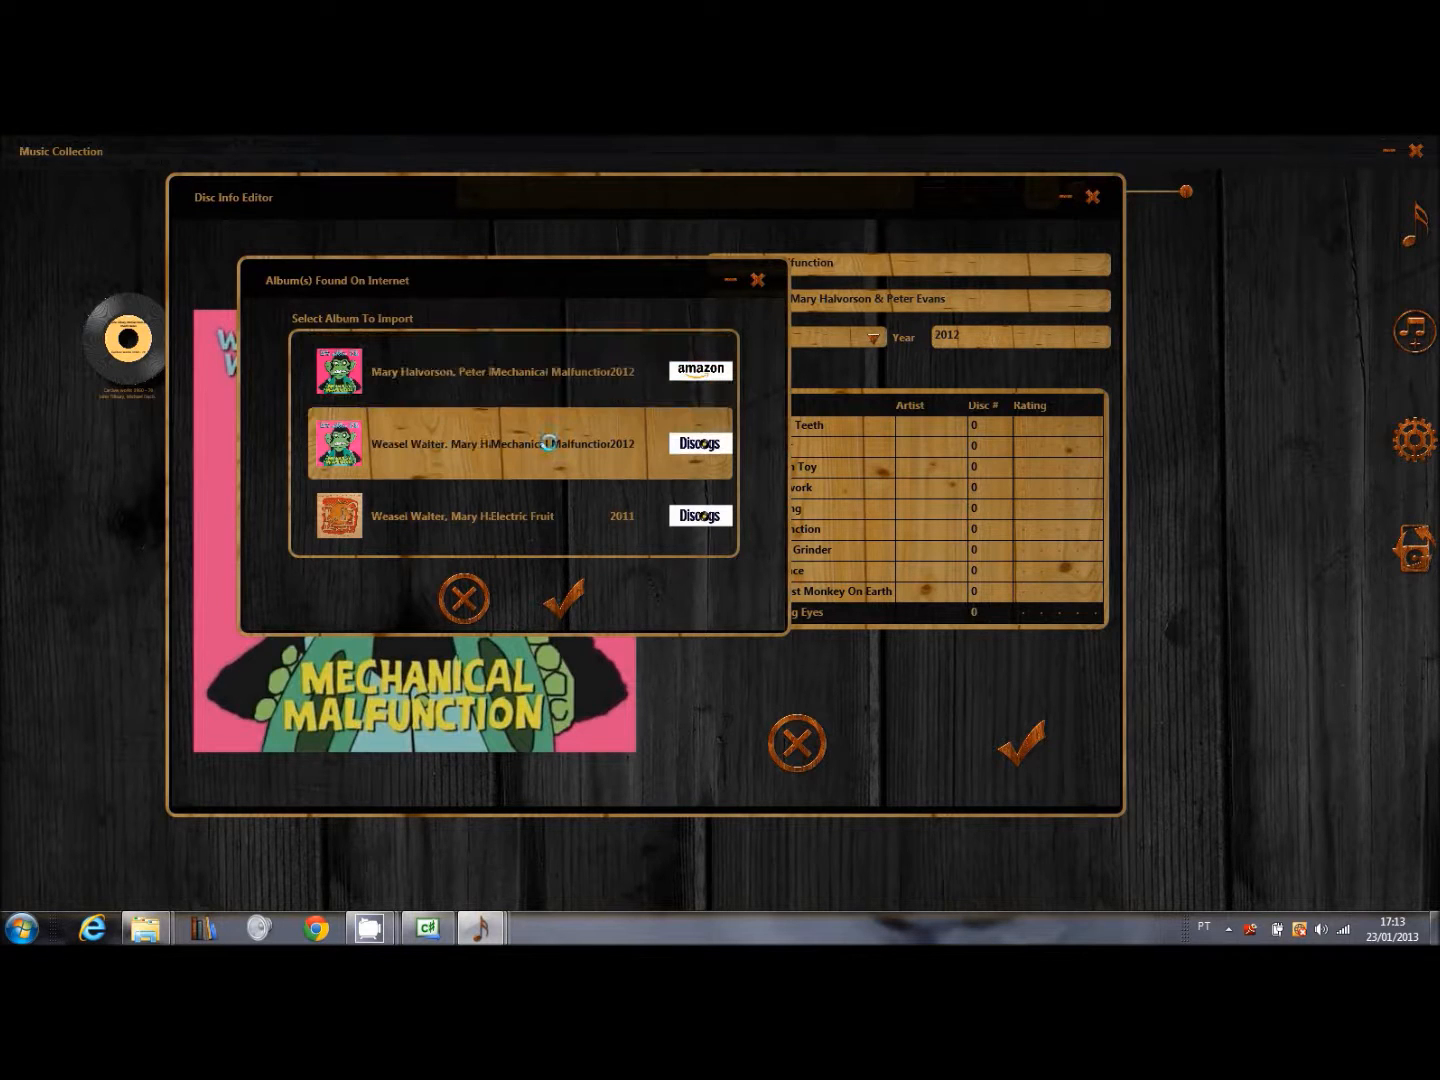
left_click(549, 512)
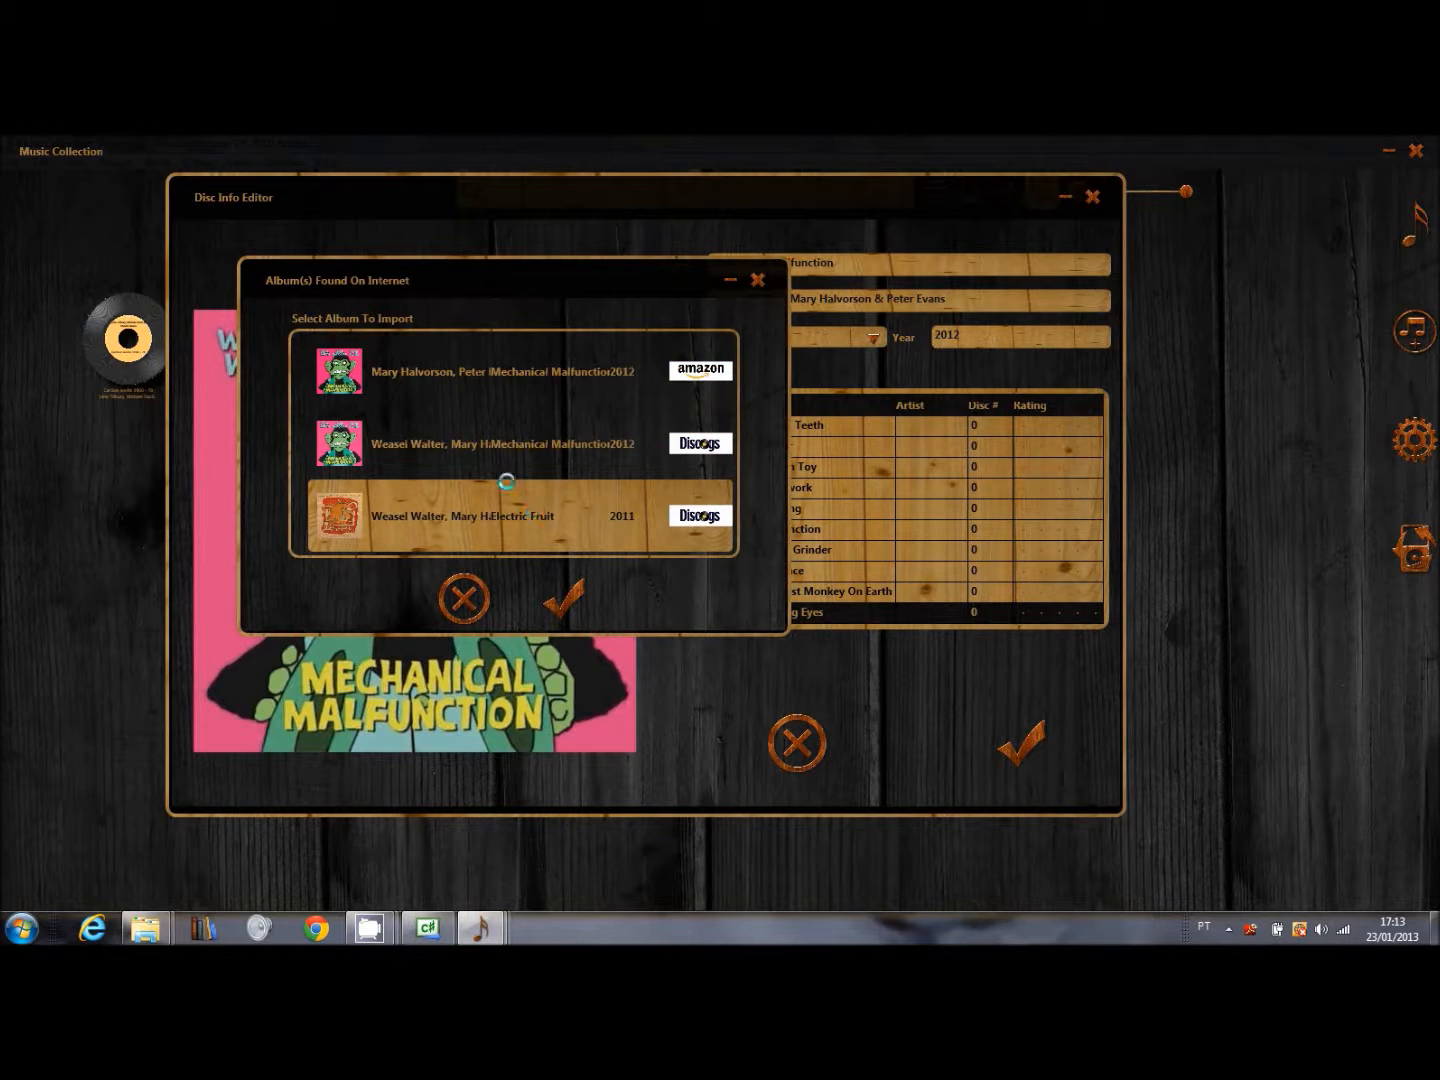
left_click(480, 443)
left_click(458, 383)
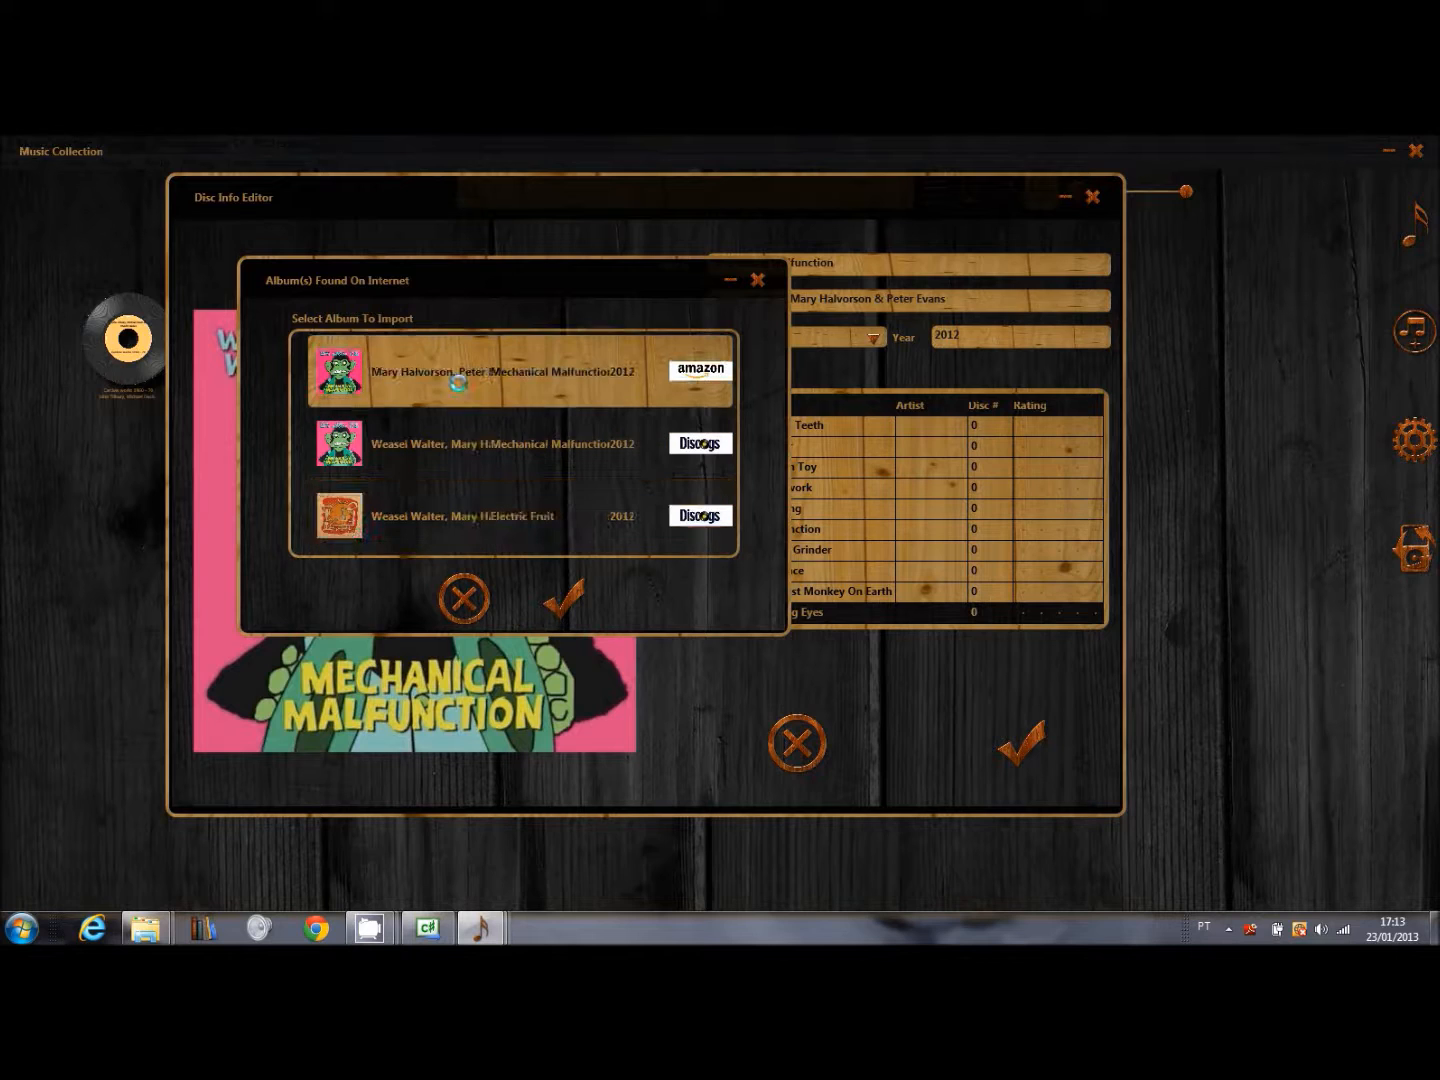
left_click(466, 443)
left_click(466, 390)
left_click(465, 436)
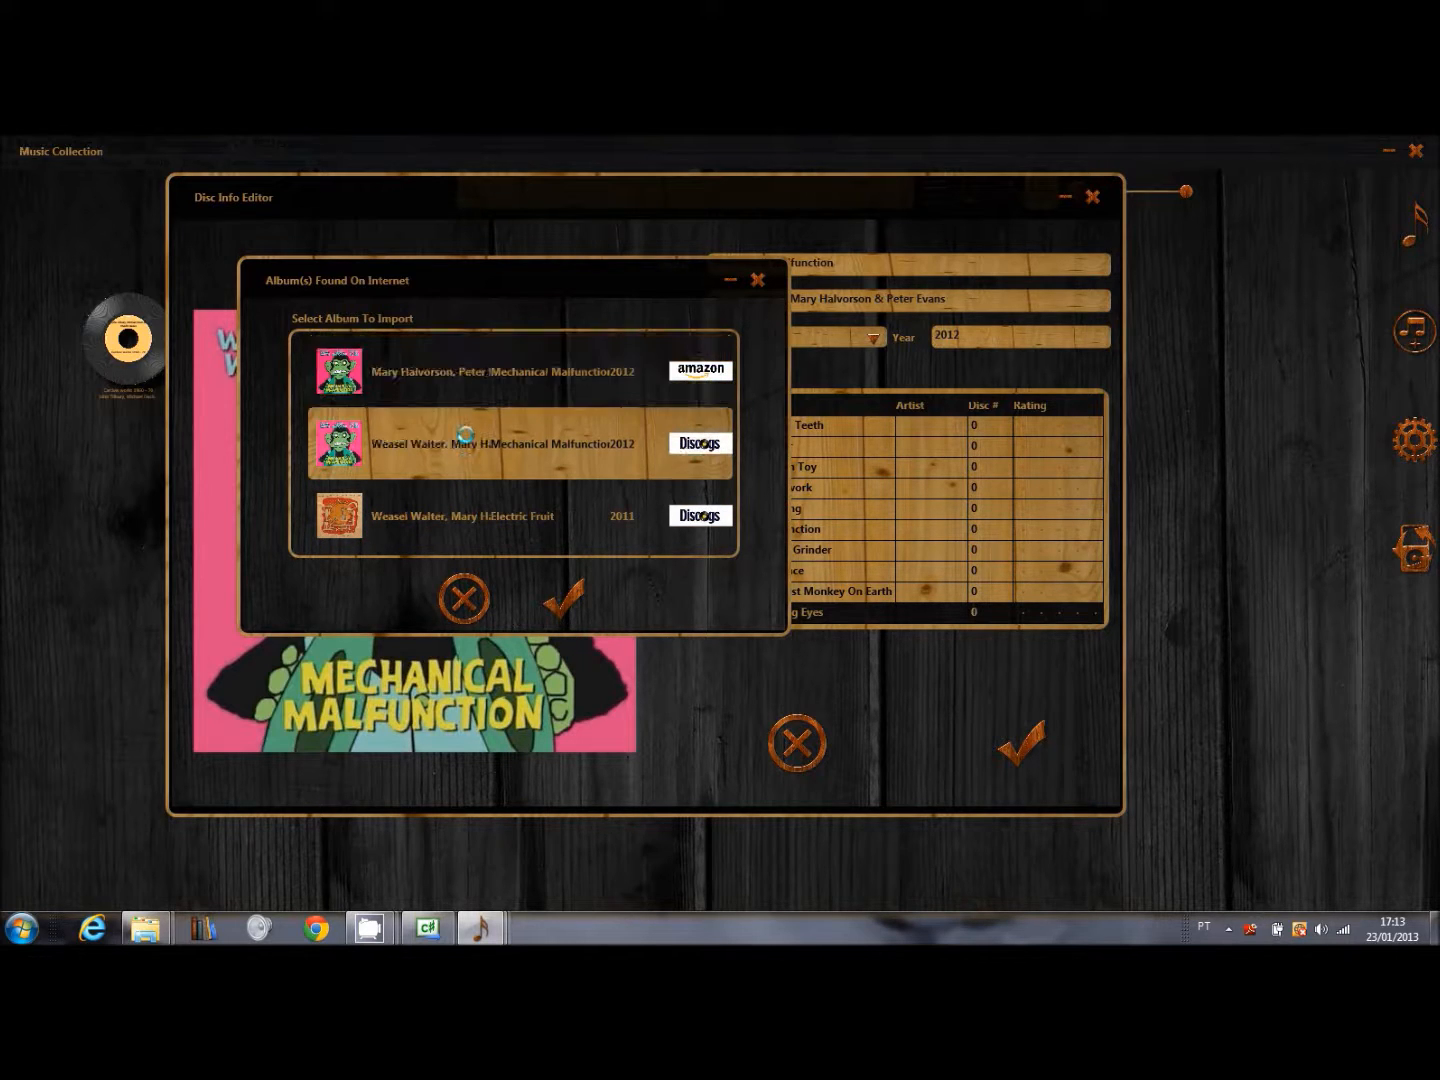
left_click(461, 368)
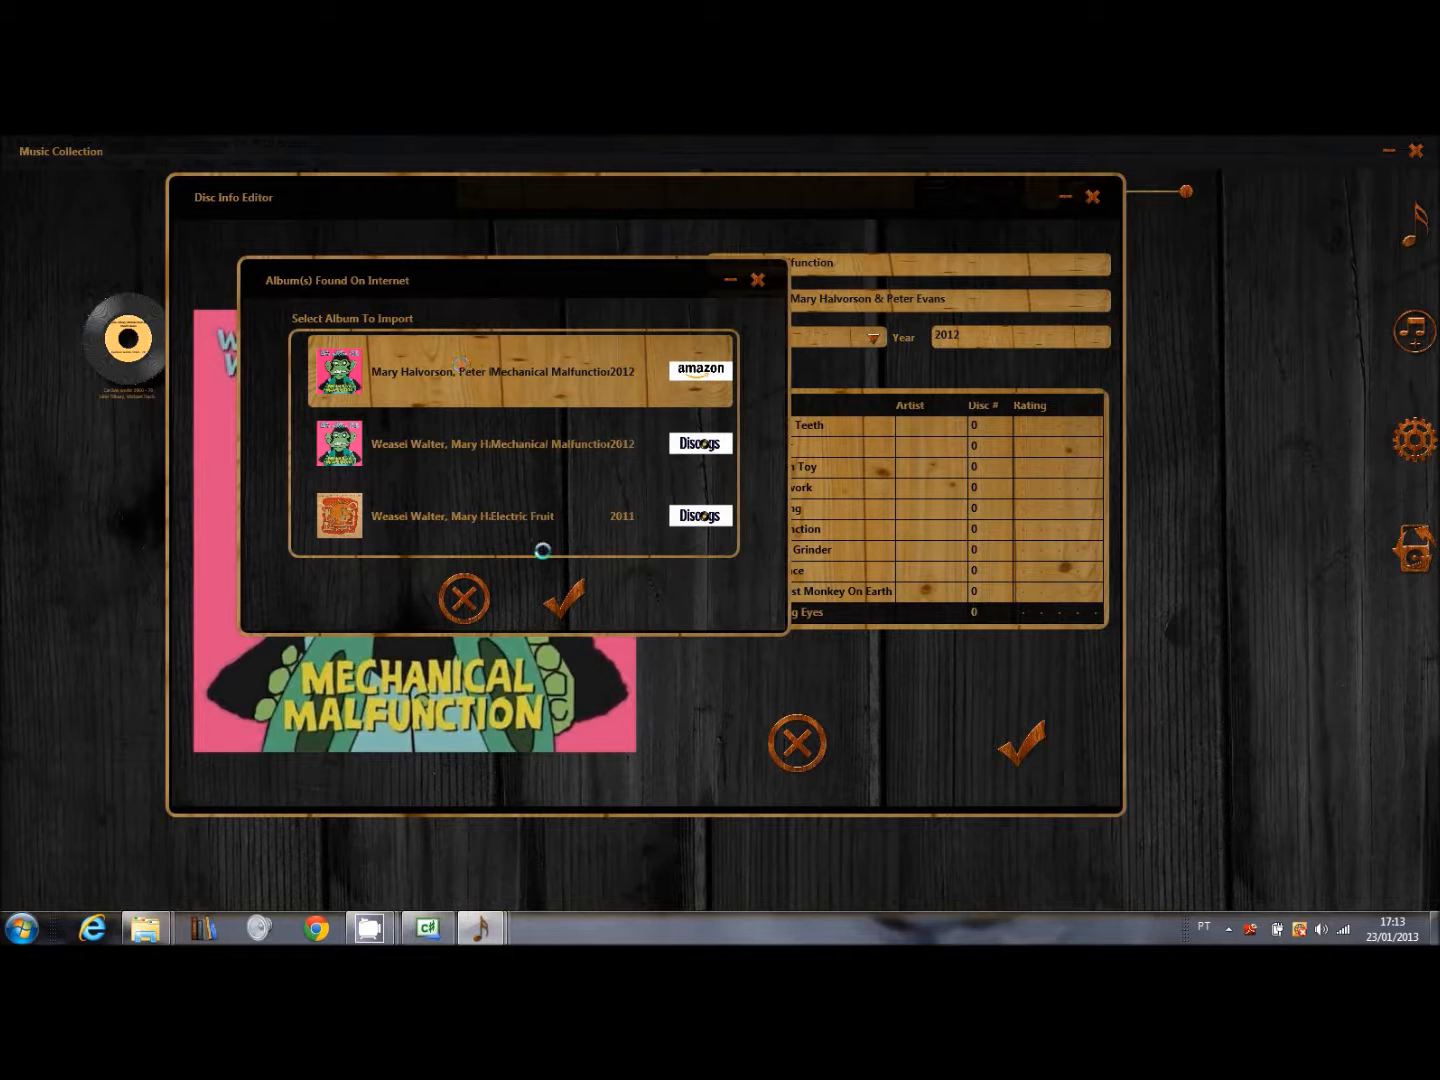
left_click(564, 604)
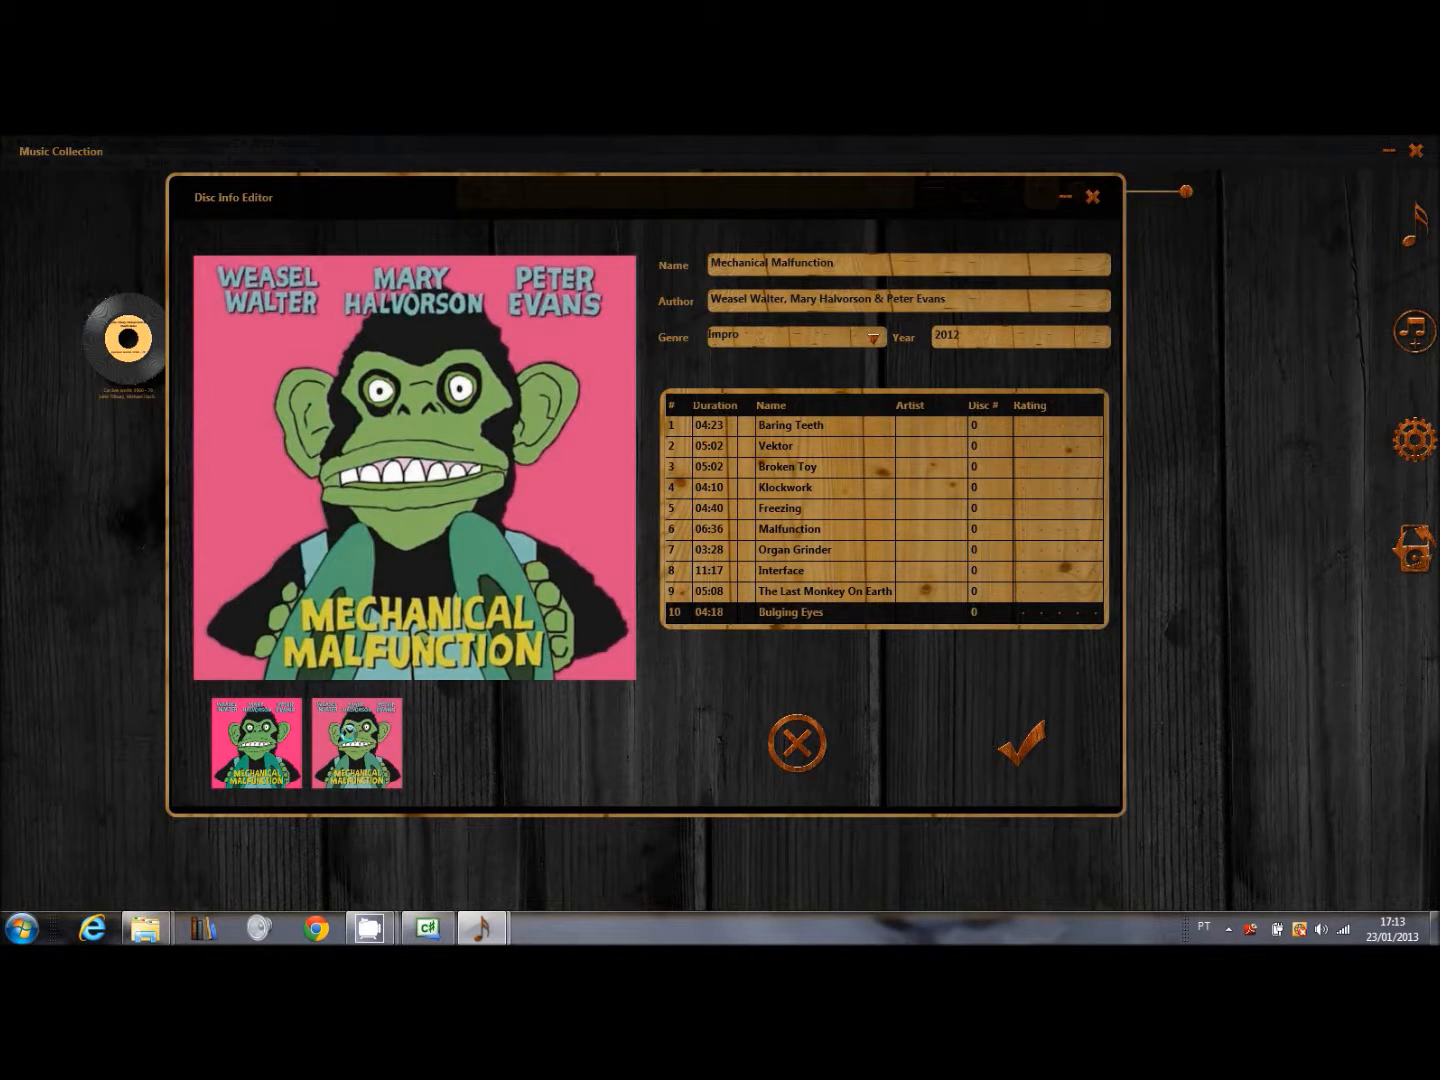
Remove the second of the two similar cover images and save the disc's information
right_click(359, 734)
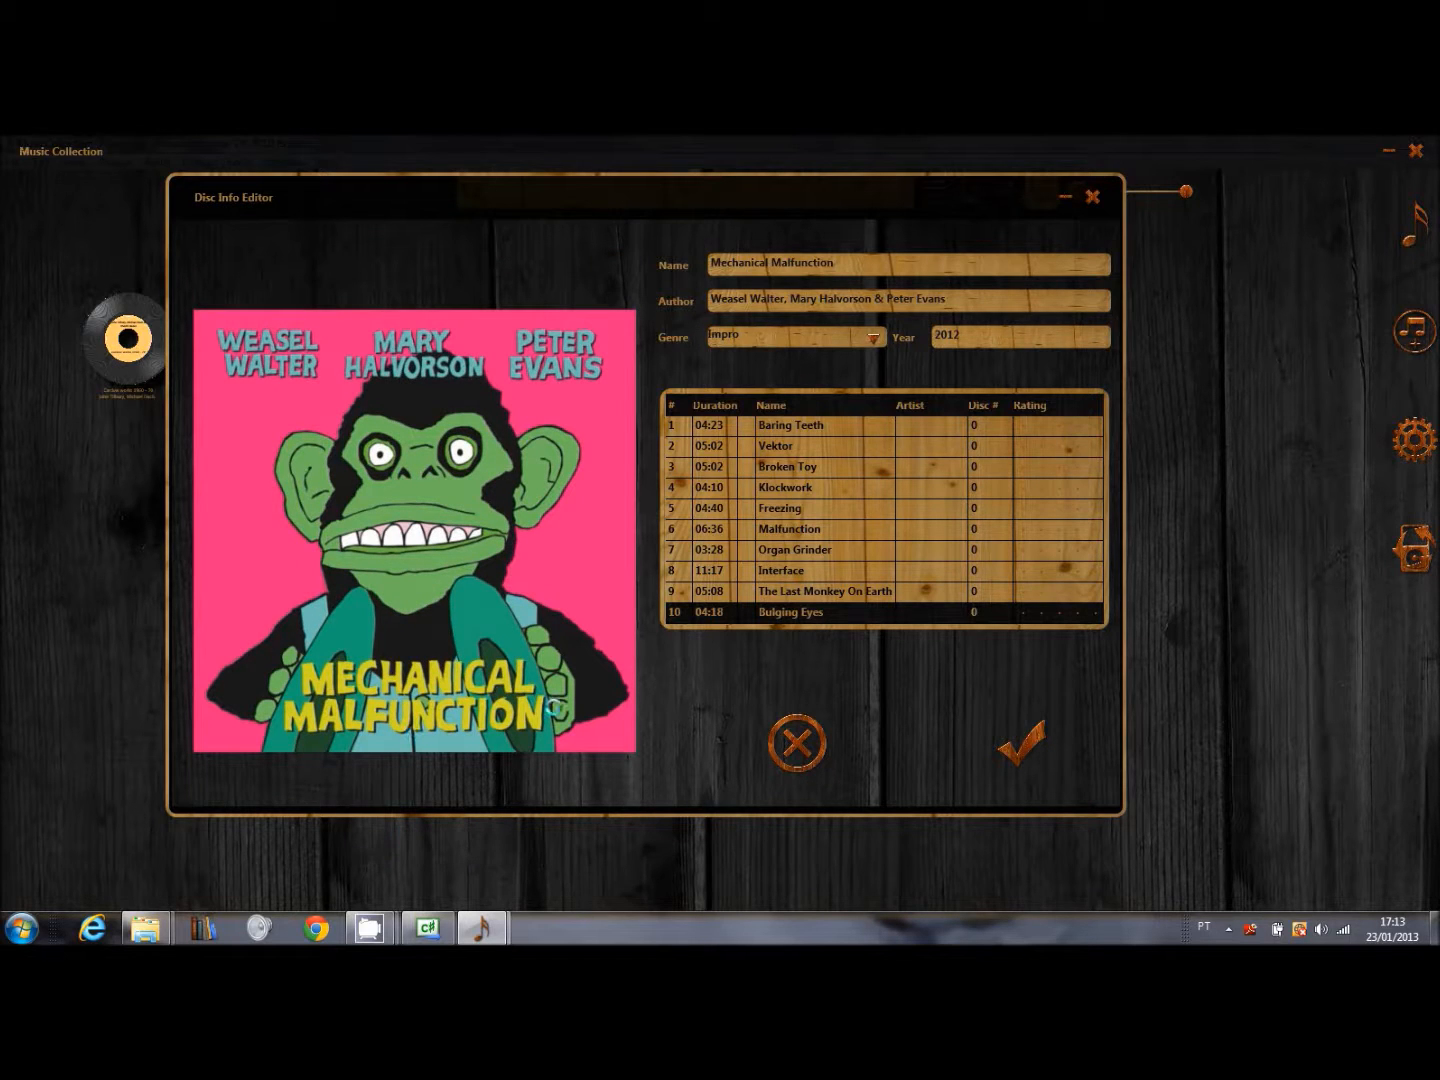
left_click(1013, 750)
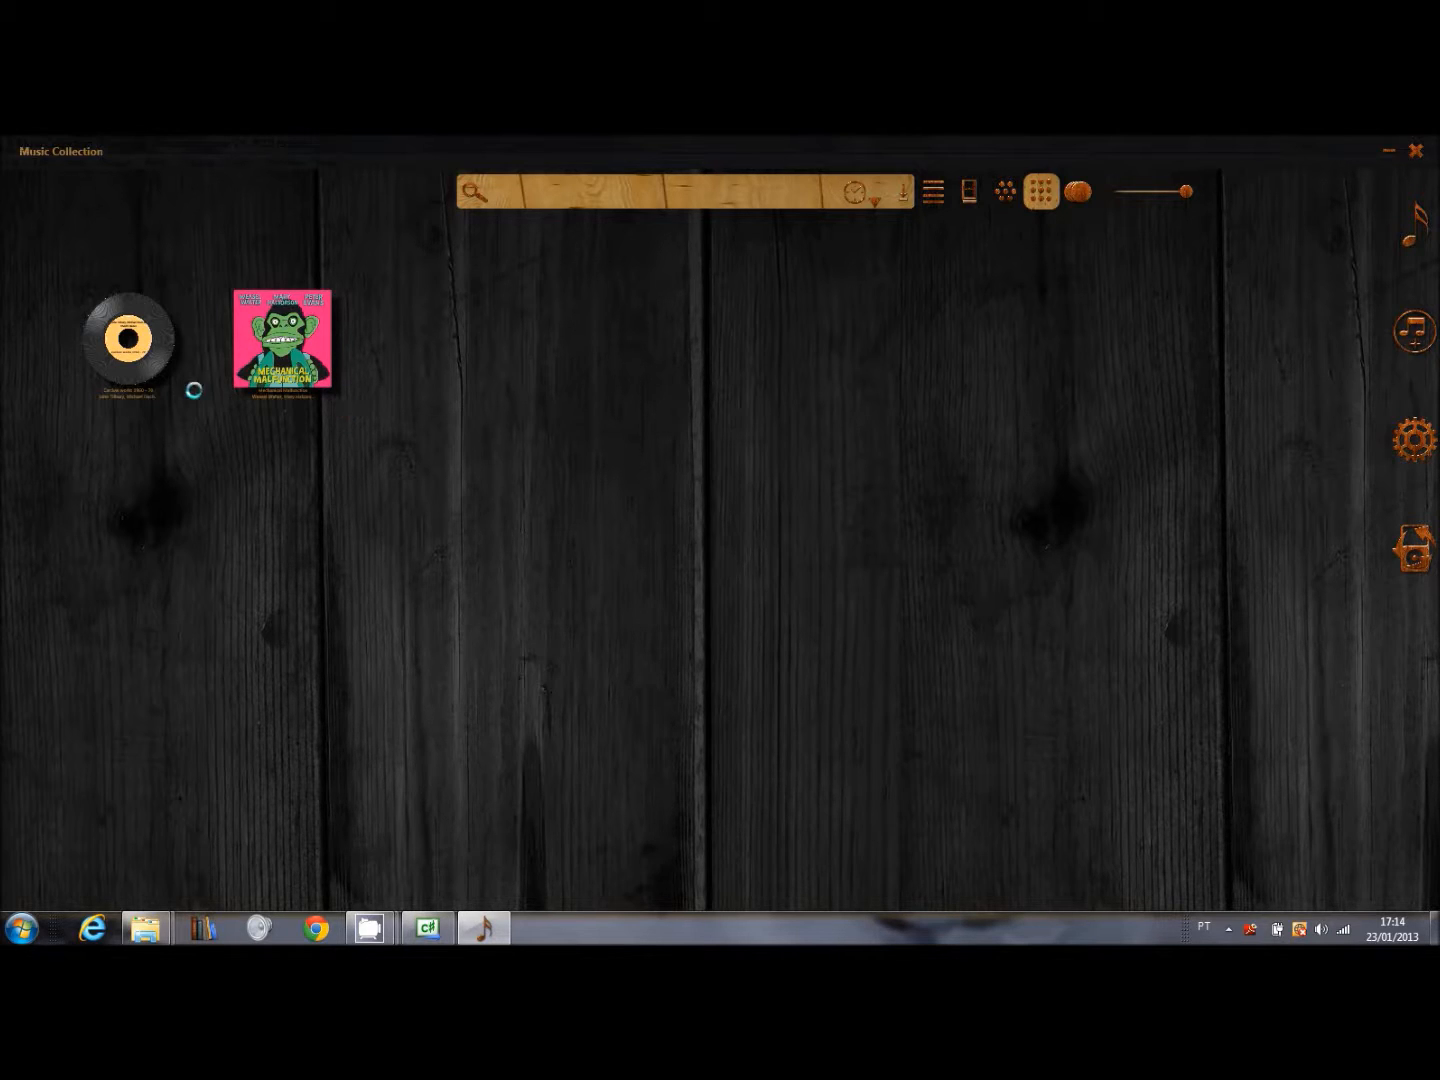
Edit the Cardew works 1960 - 70 disc and import the cover images of the Discogs album Works 1960–70 from 2010
right_click(139, 360)
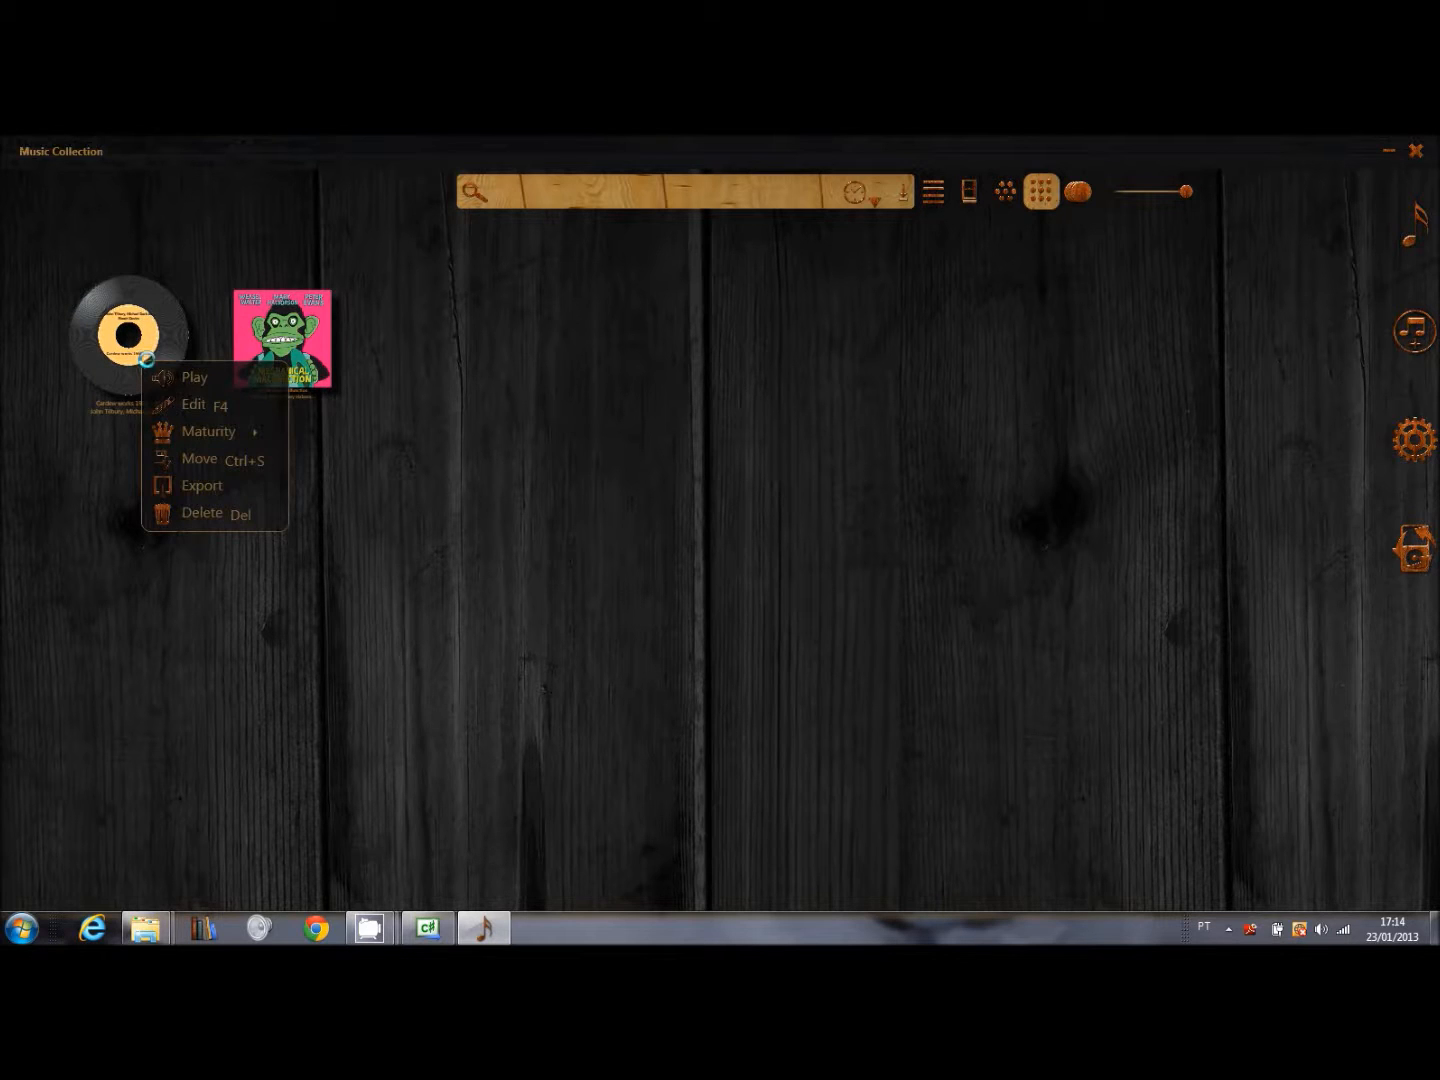
left_click(186, 401)
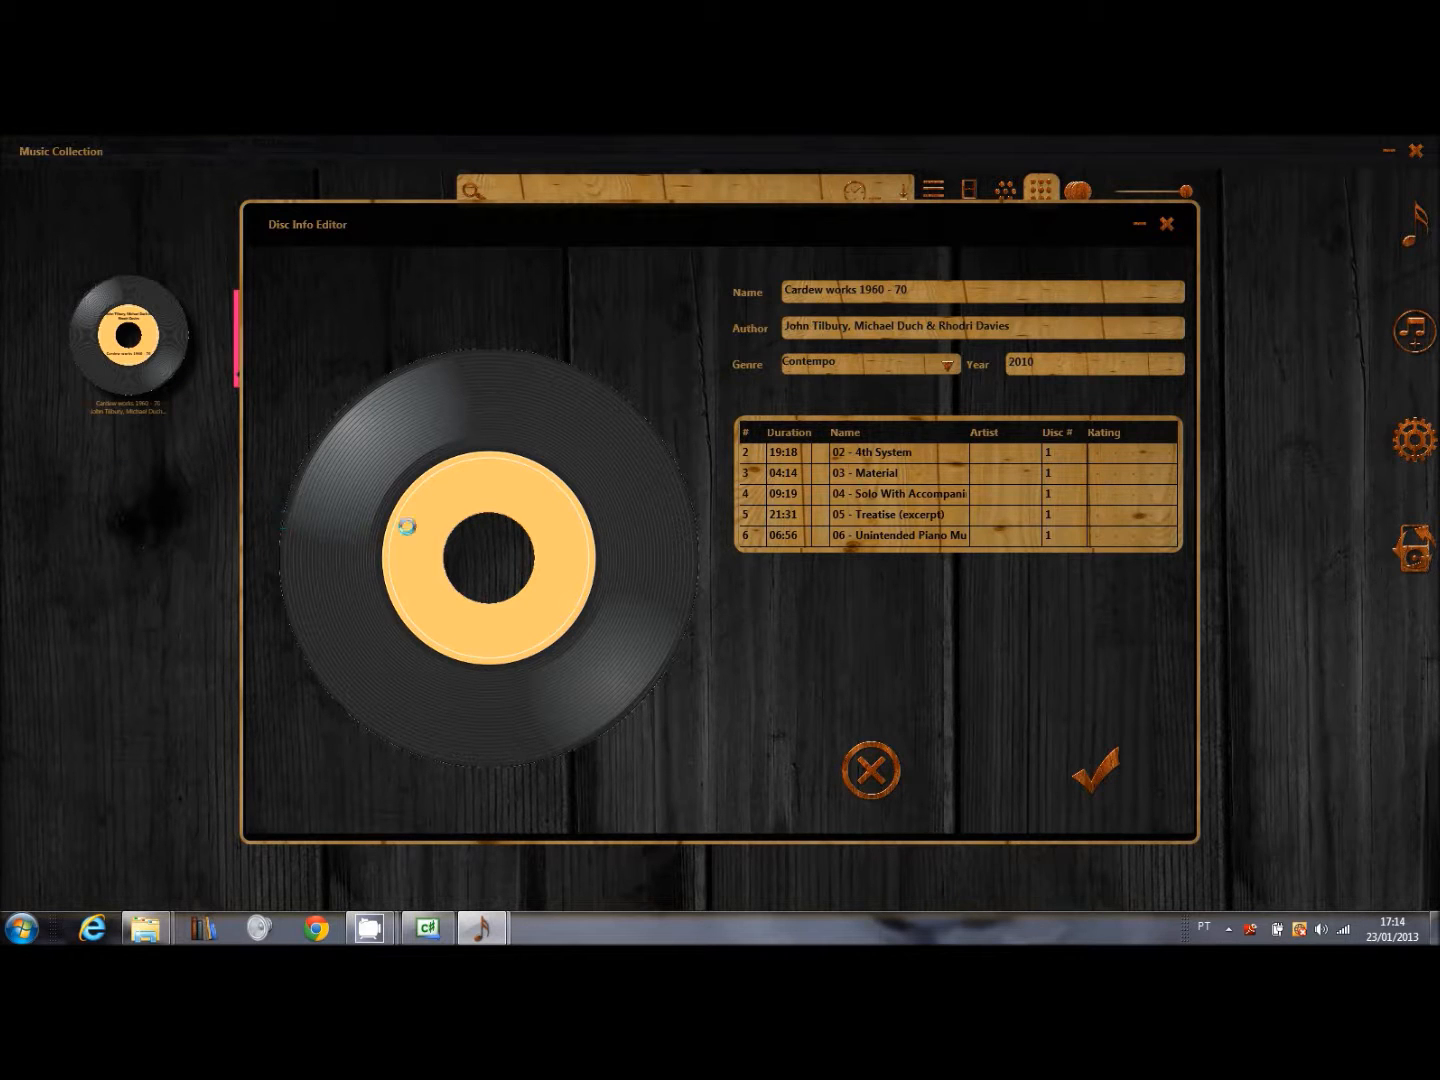
right_click(490, 523)
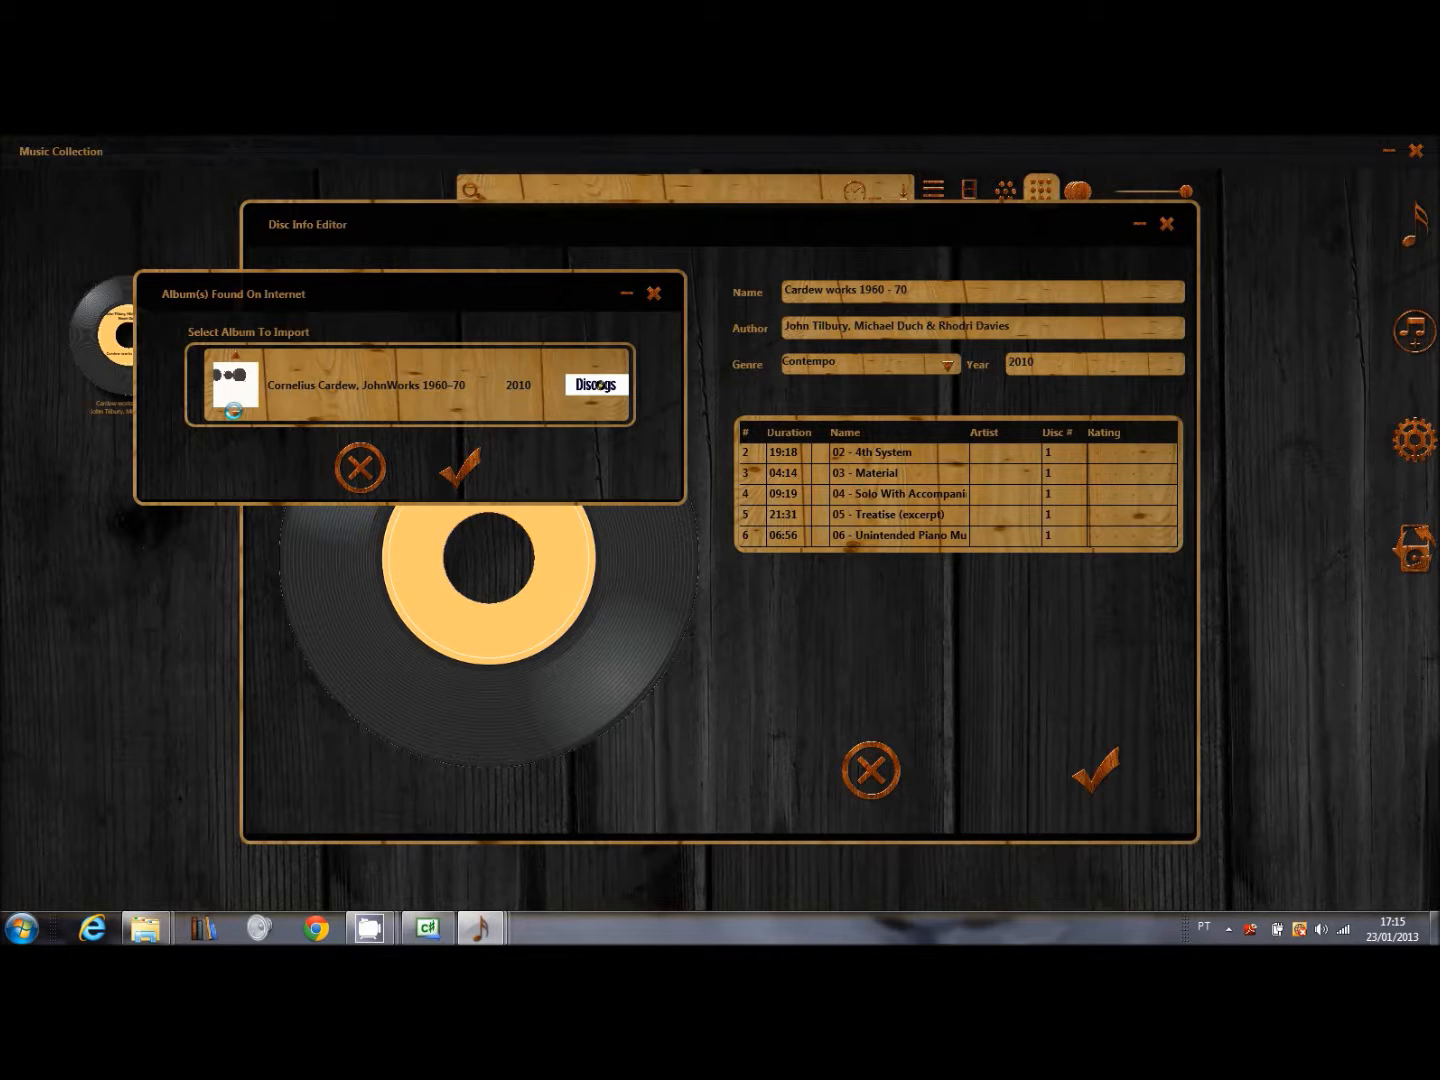
left_click(458, 470)
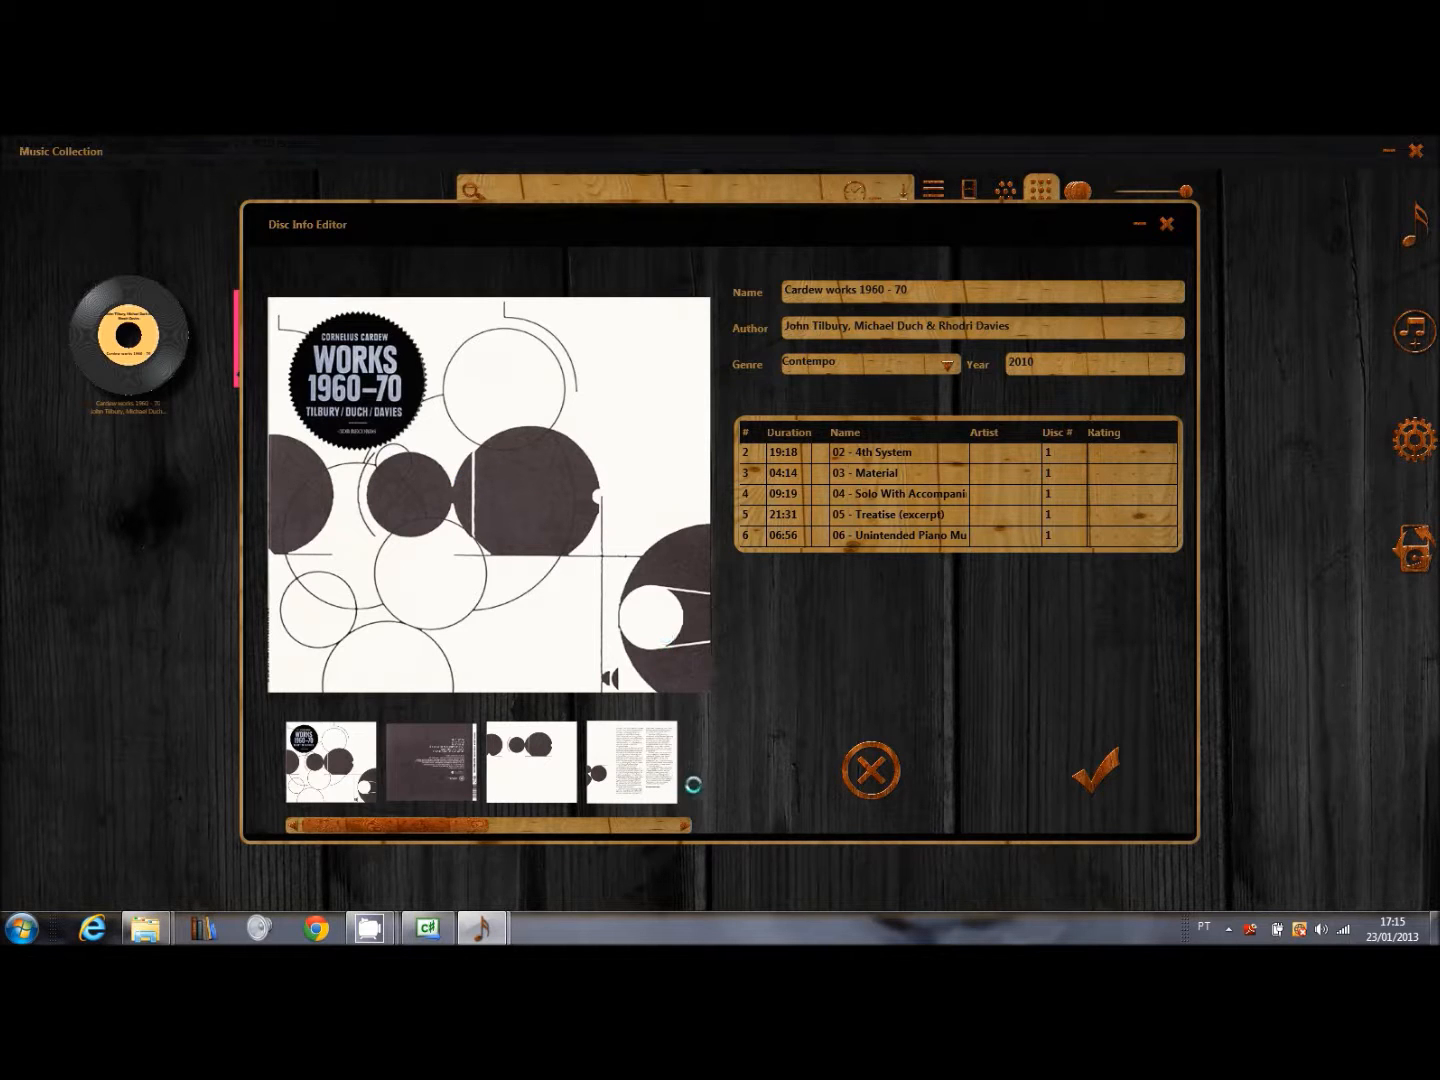
View the last three imported cover images, from the portrait tray image back to the white one with dark circles
left_click(680, 823)
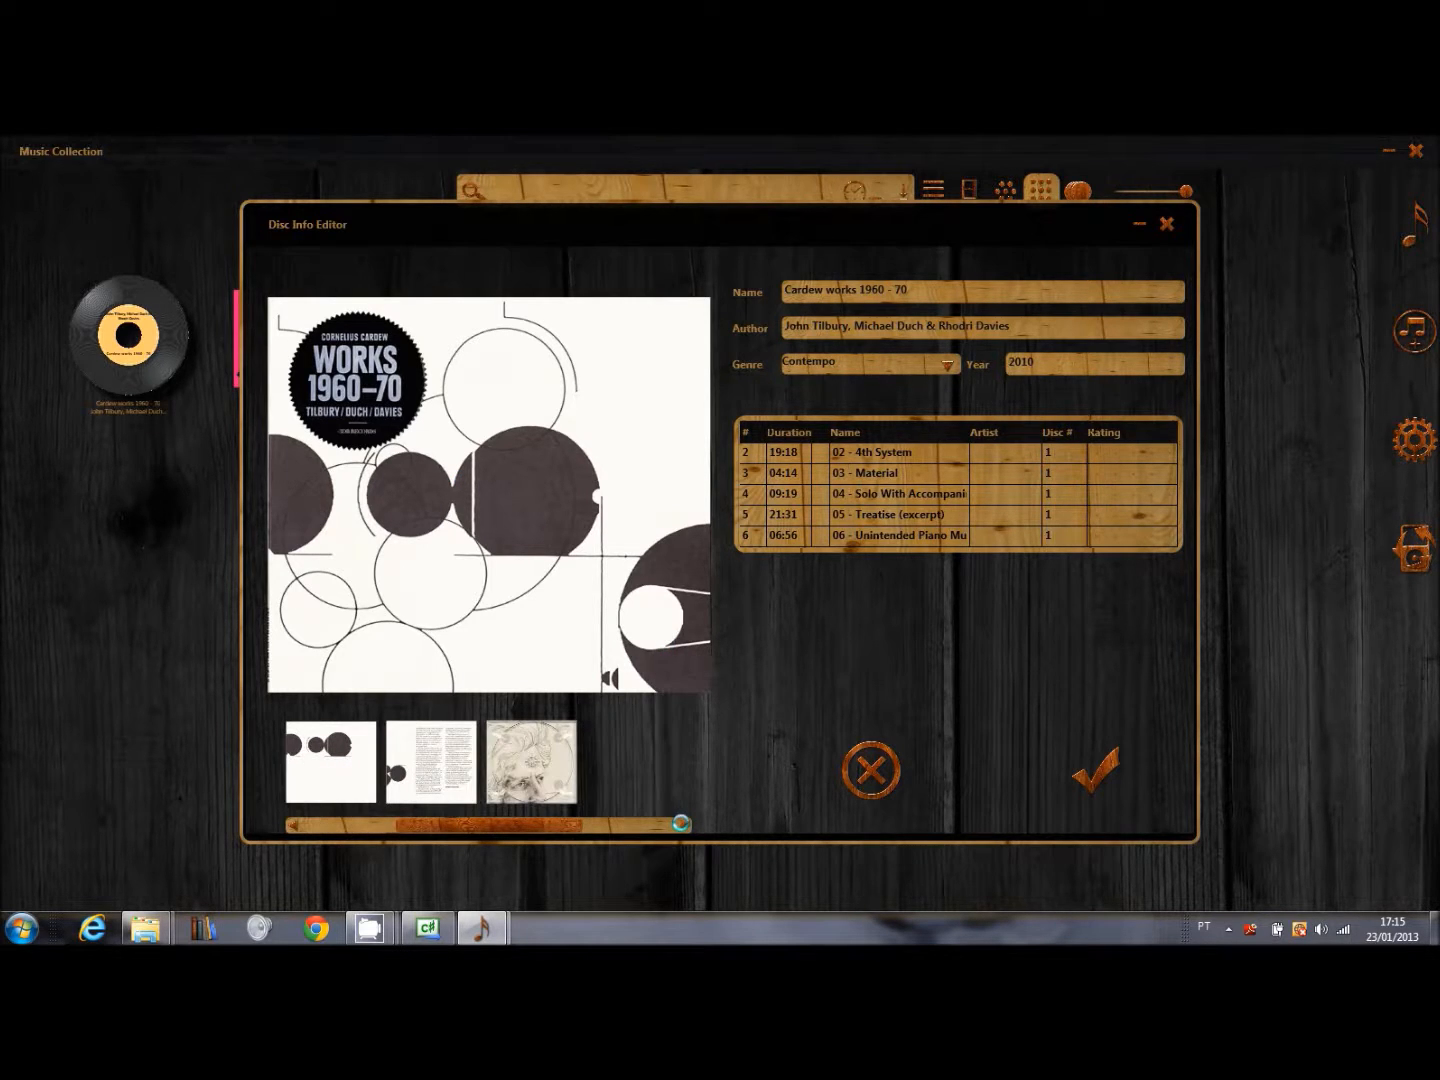
left_click(512, 761)
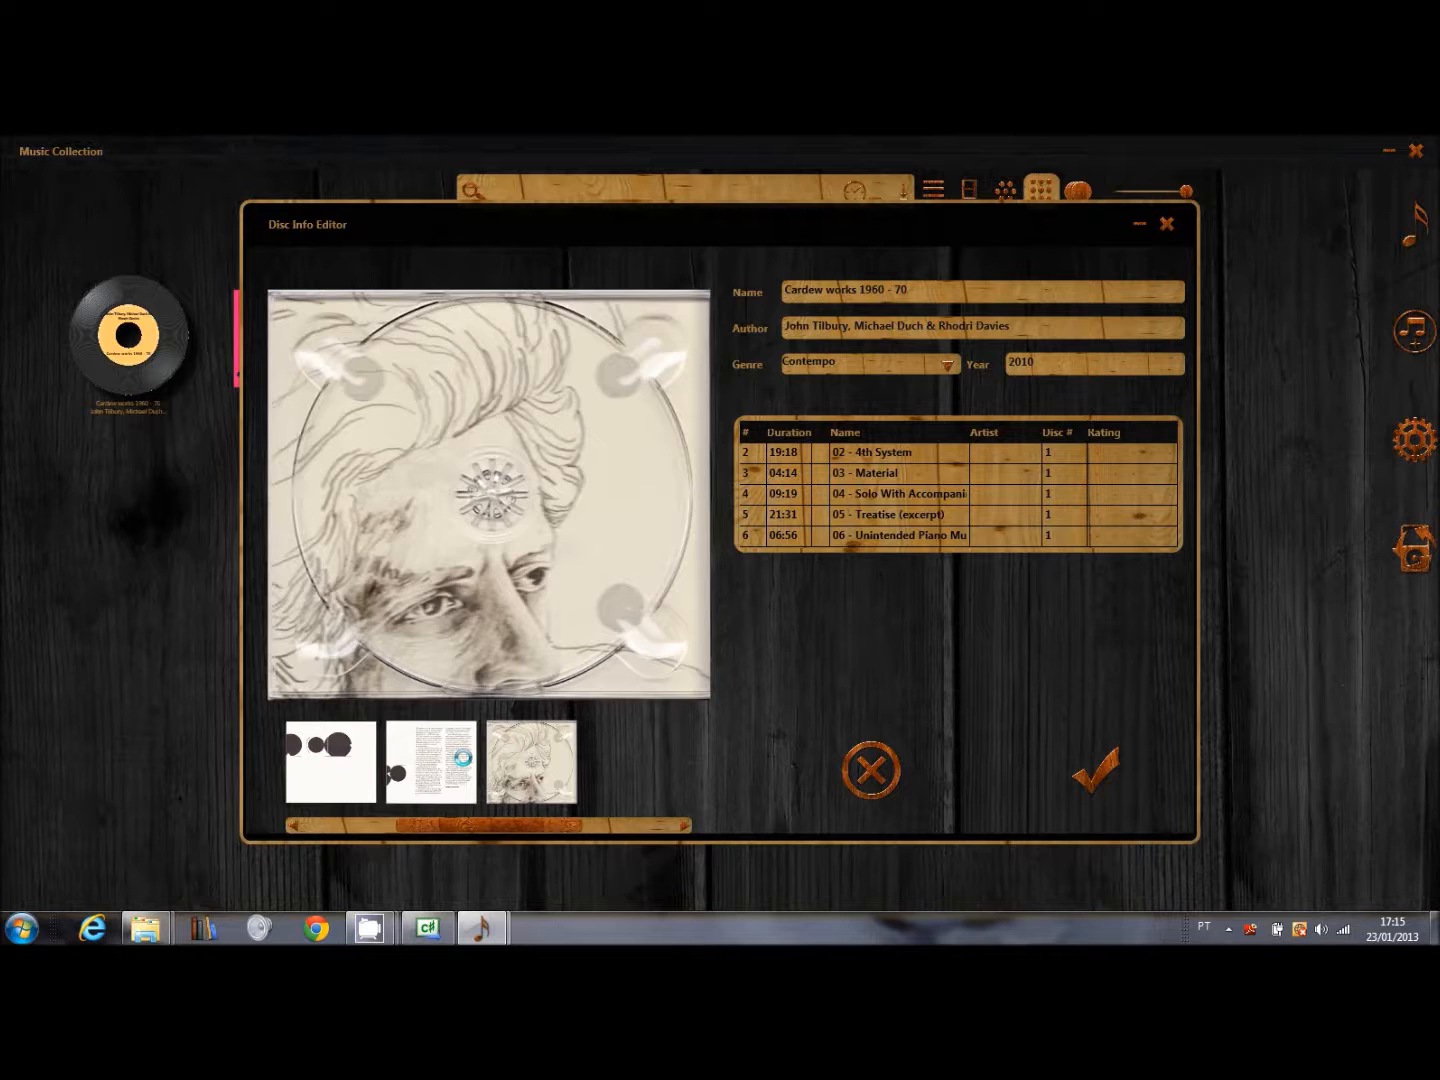
left_click(462, 758)
left_click(352, 760)
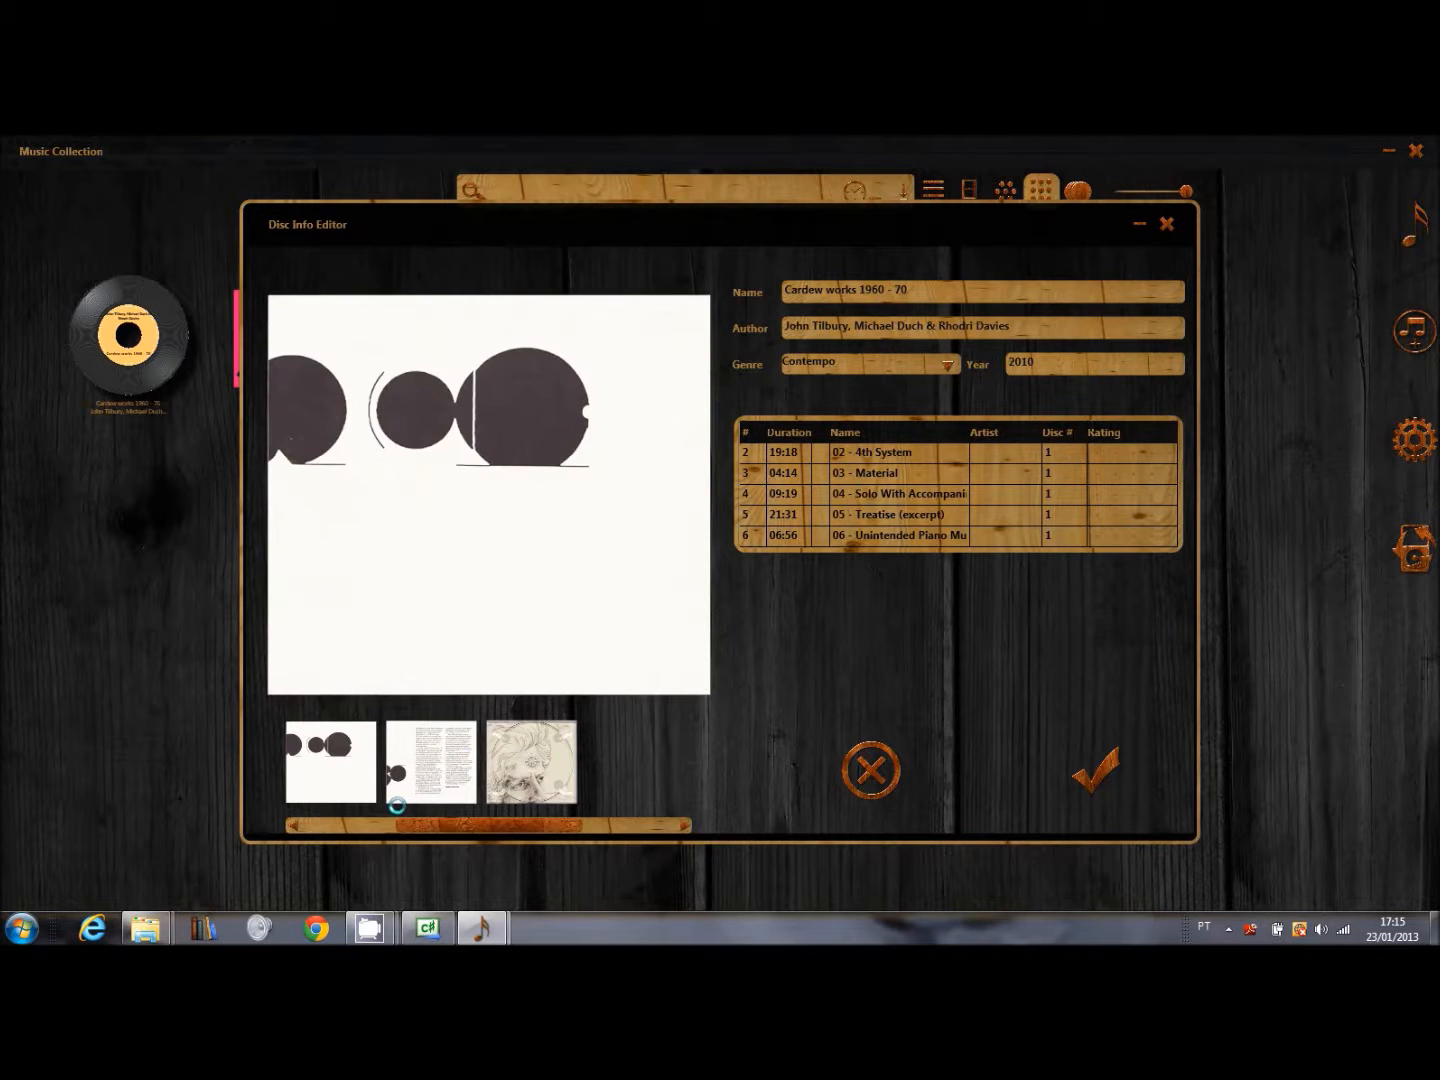
Remove the portrait tray image from the disc's covers and display the dark back cover
left_click(559, 773)
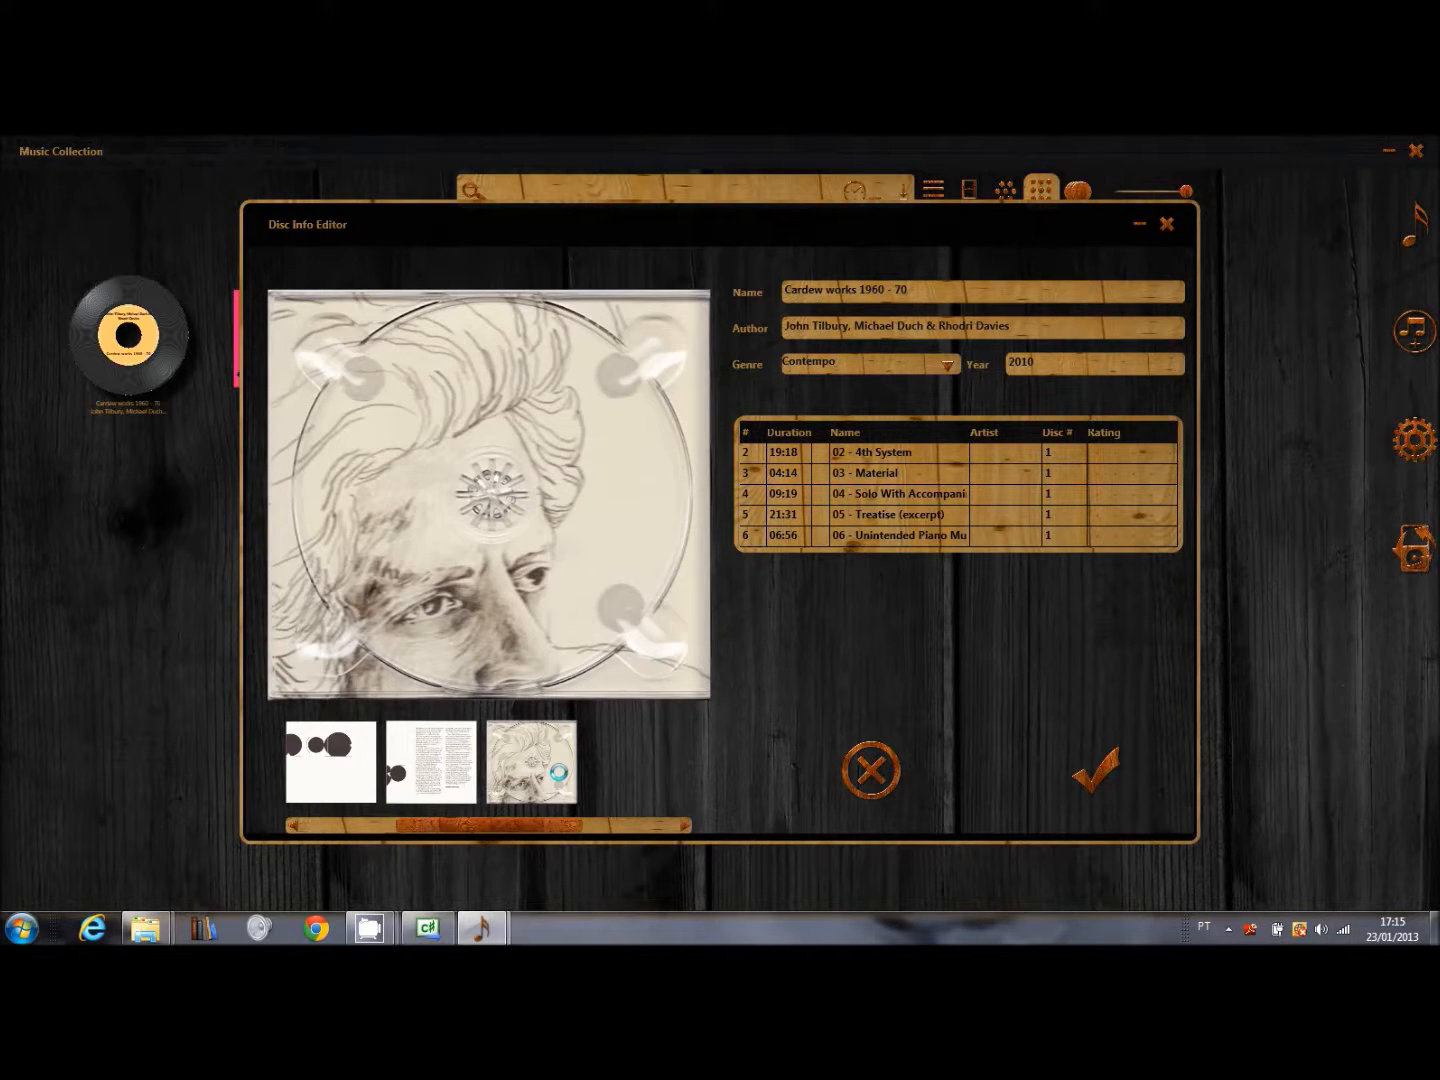
right_click(558, 772)
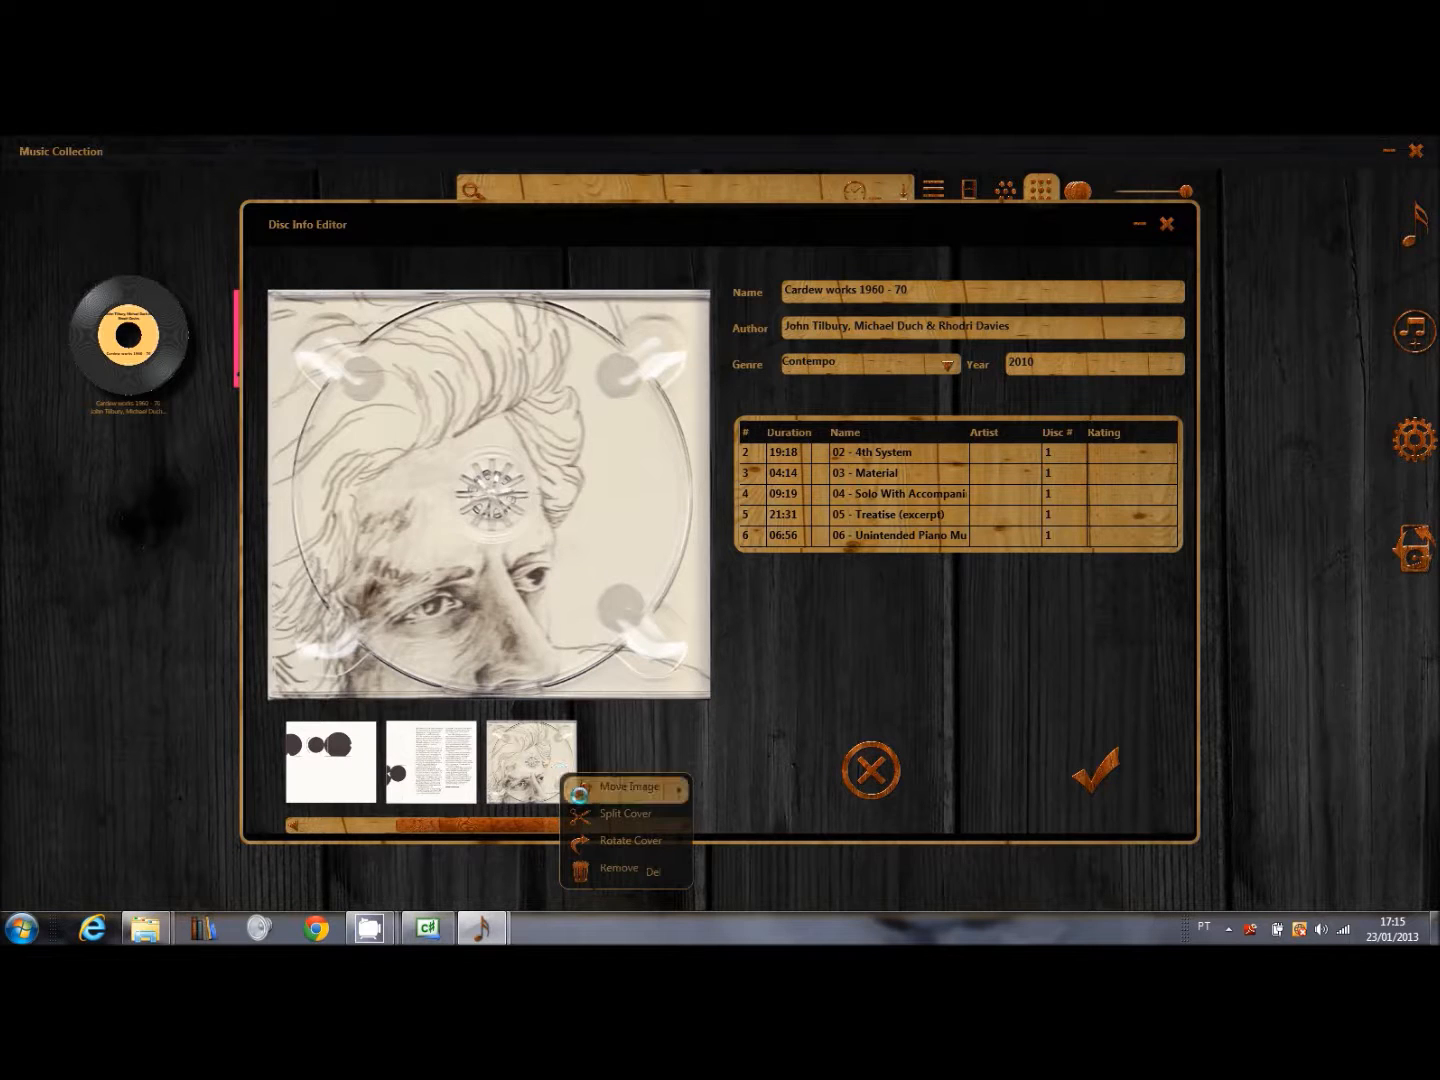
left_click(608, 868)
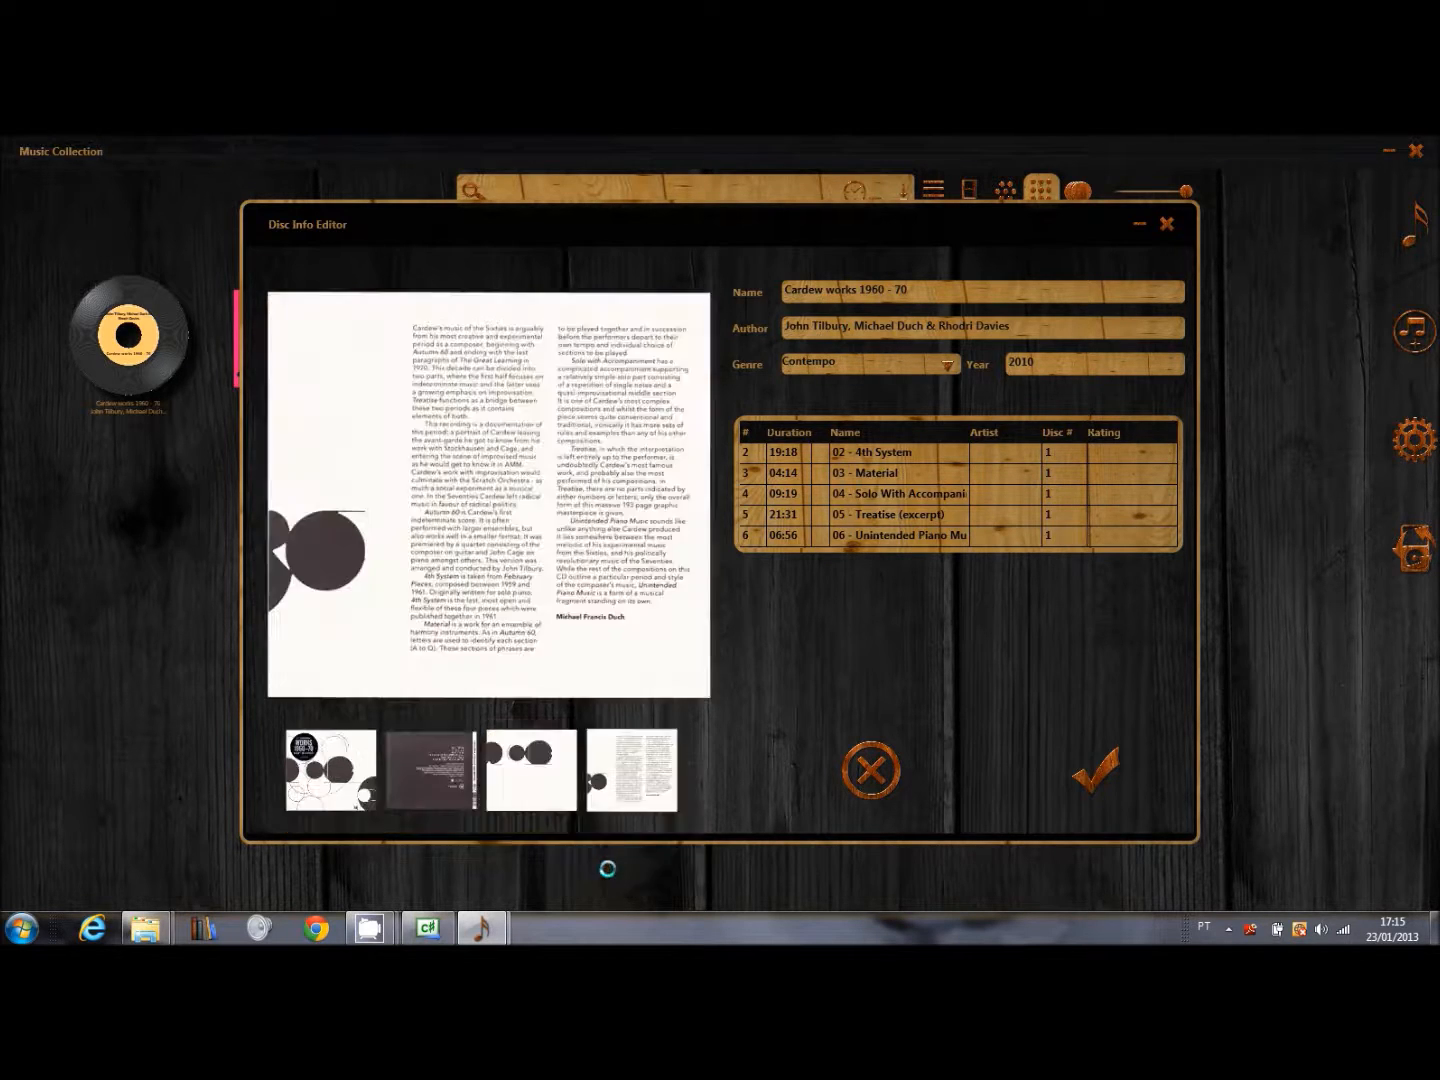
left_click(433, 767)
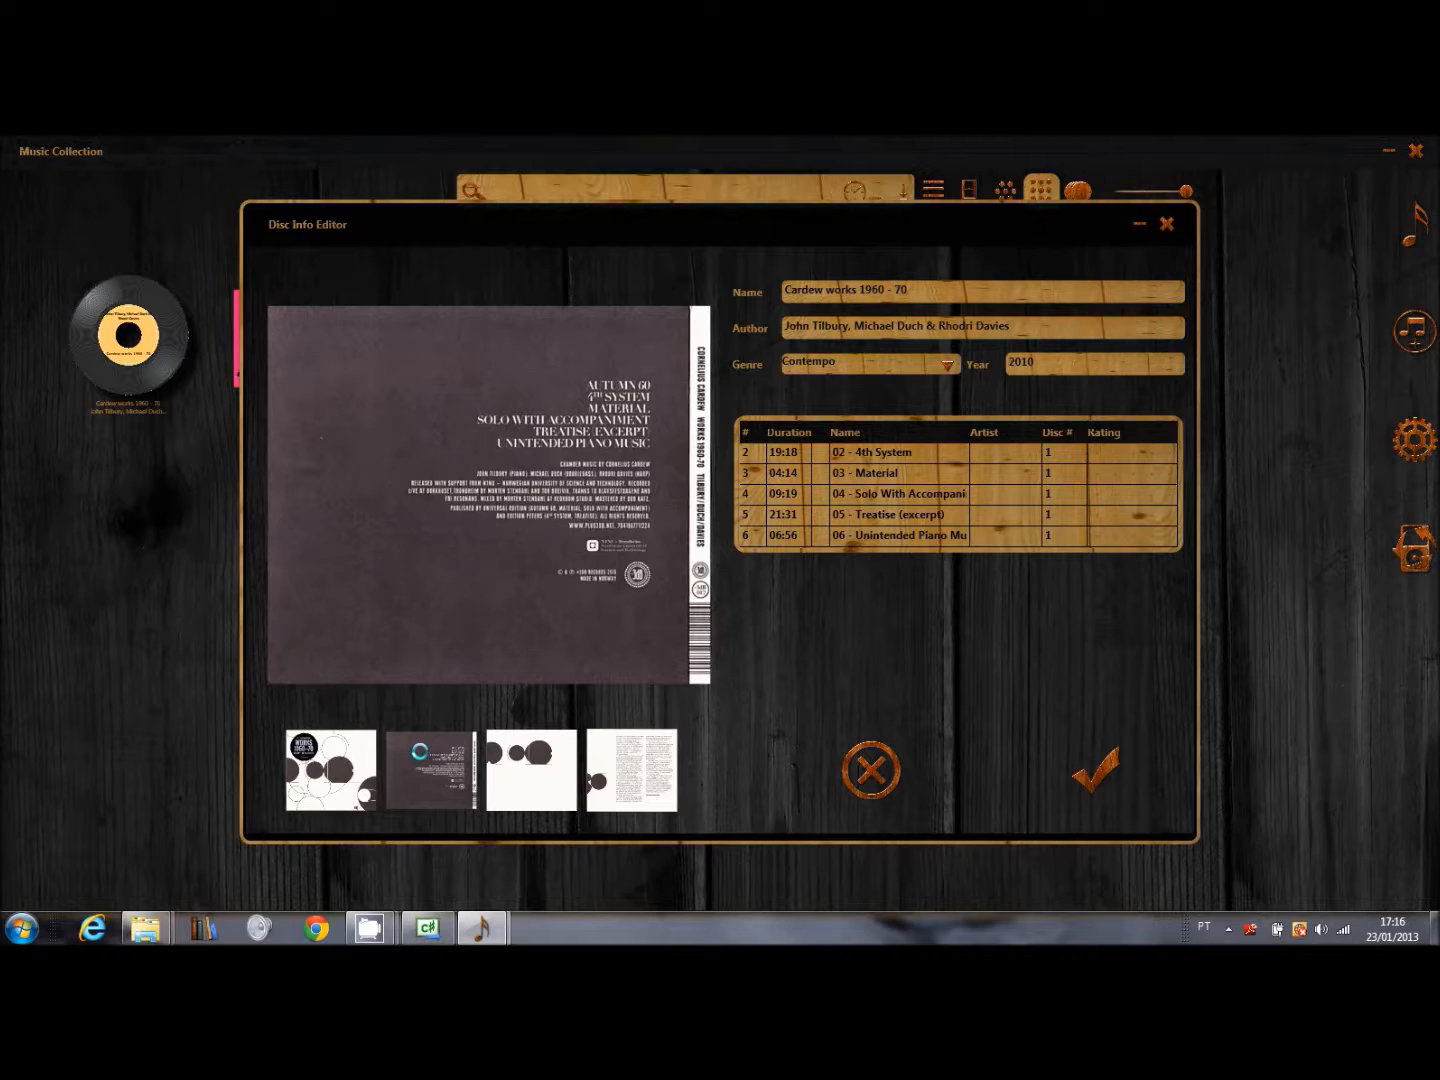
Move the dark back cover to the last place among the disc's cover images and view the text page and back cover
left_click_drag(419, 752, 633, 753)
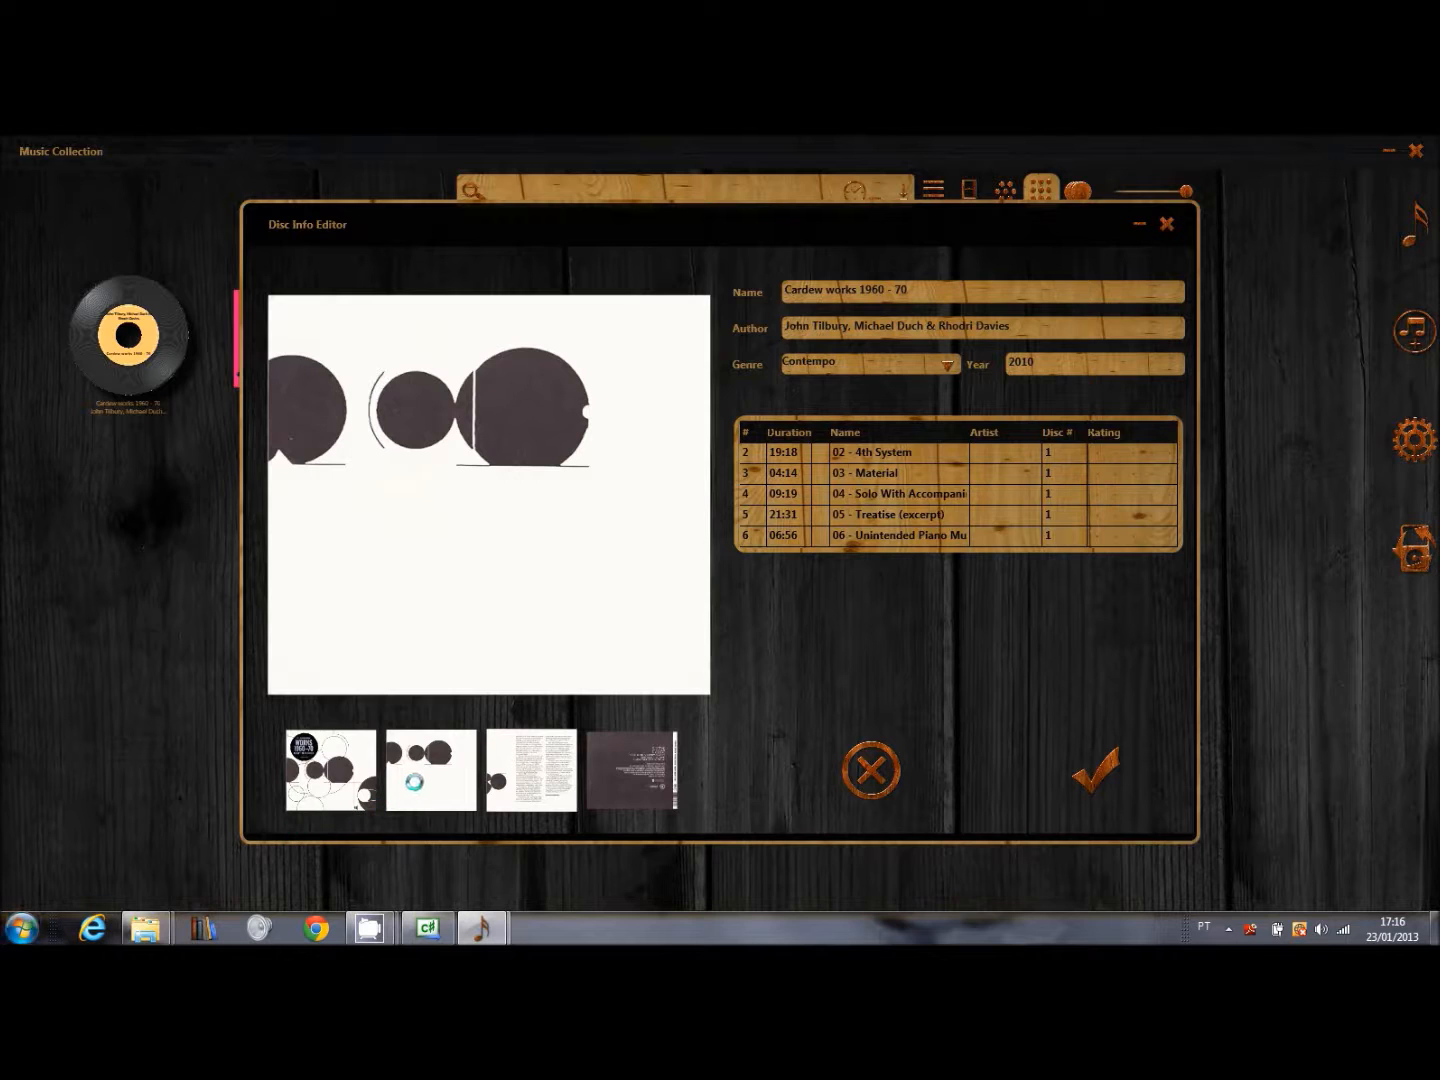
left_click(507, 770)
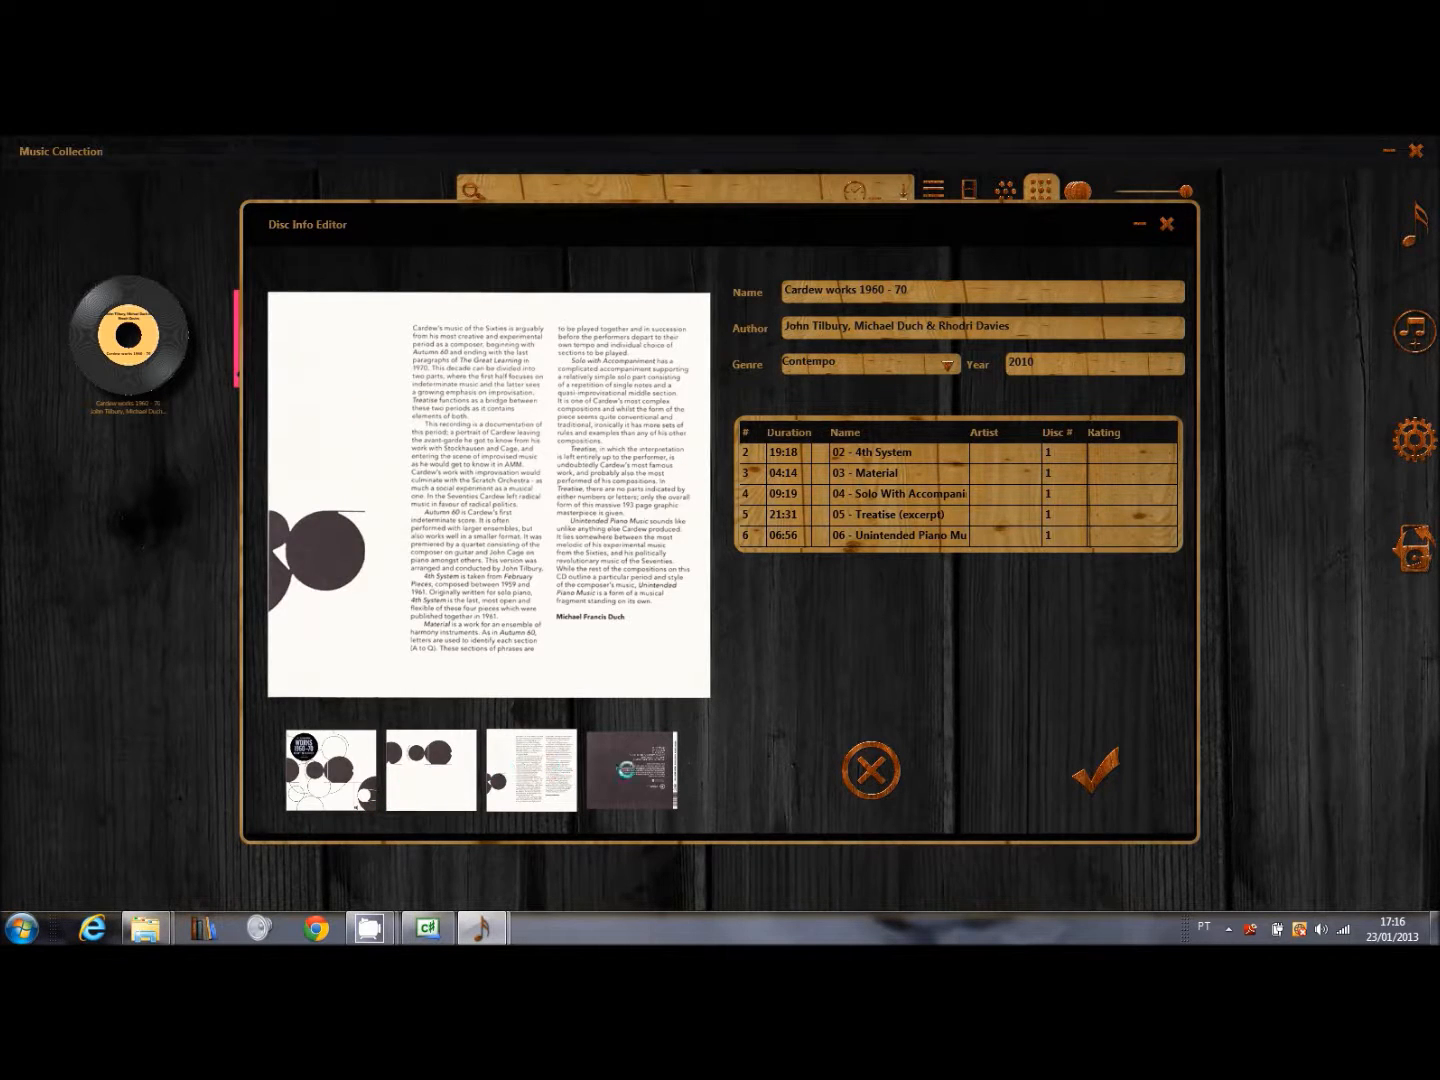
left_click(625, 774)
View the three covers after the front one in their new order and save the disc's information
left_click(438, 771)
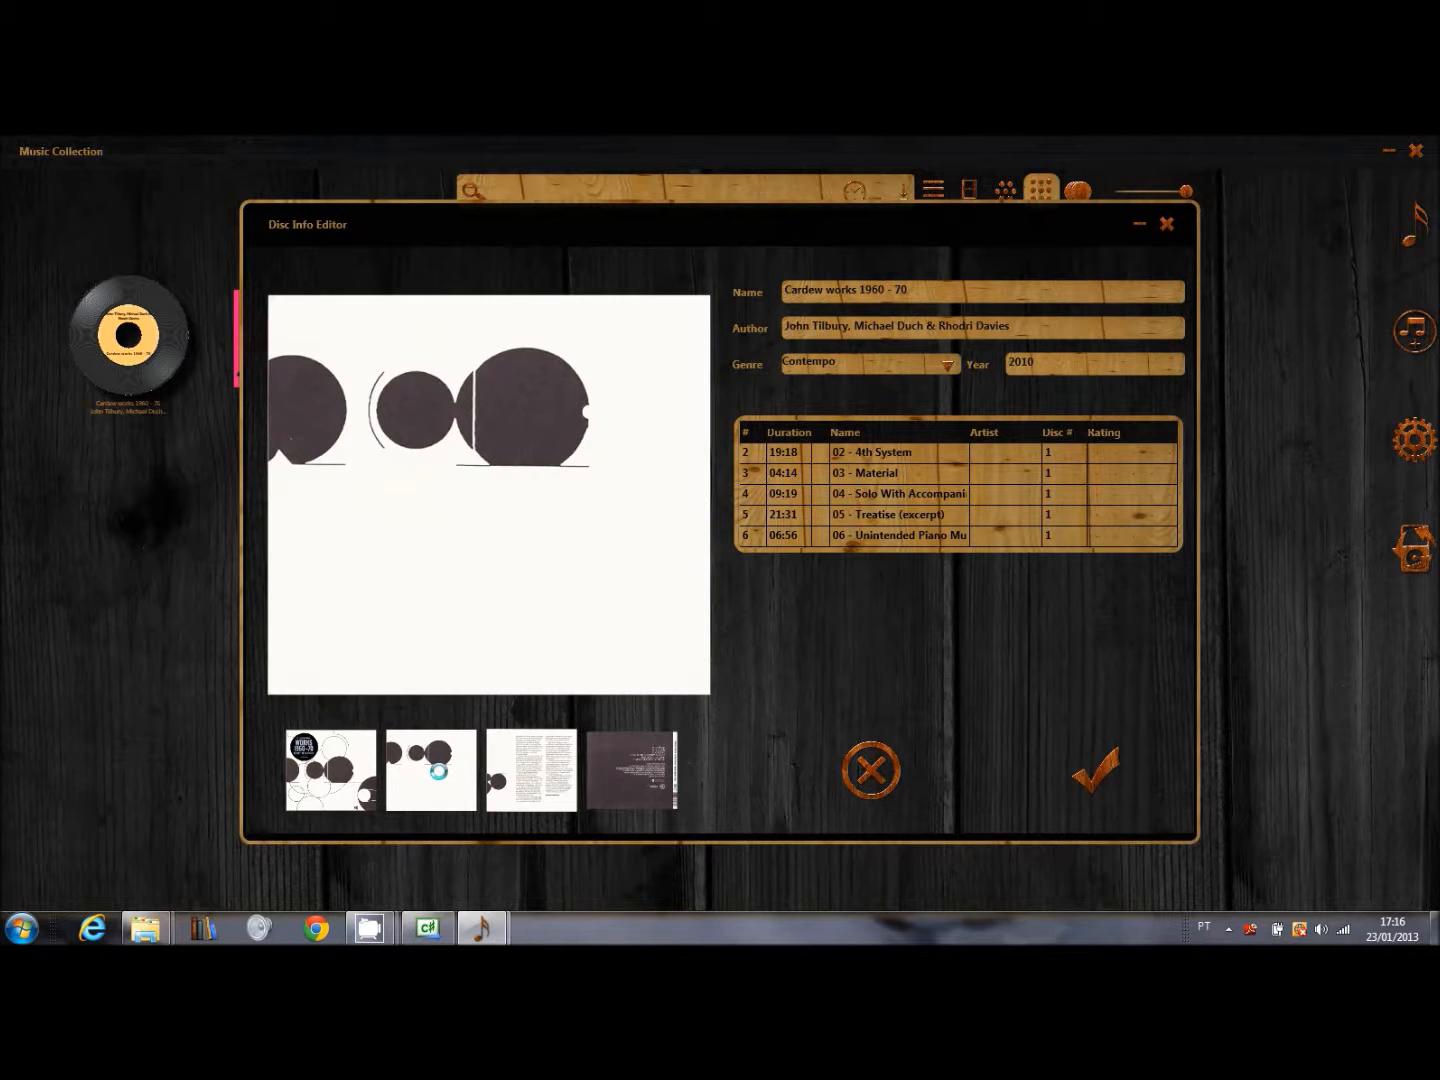
left_click(531, 769)
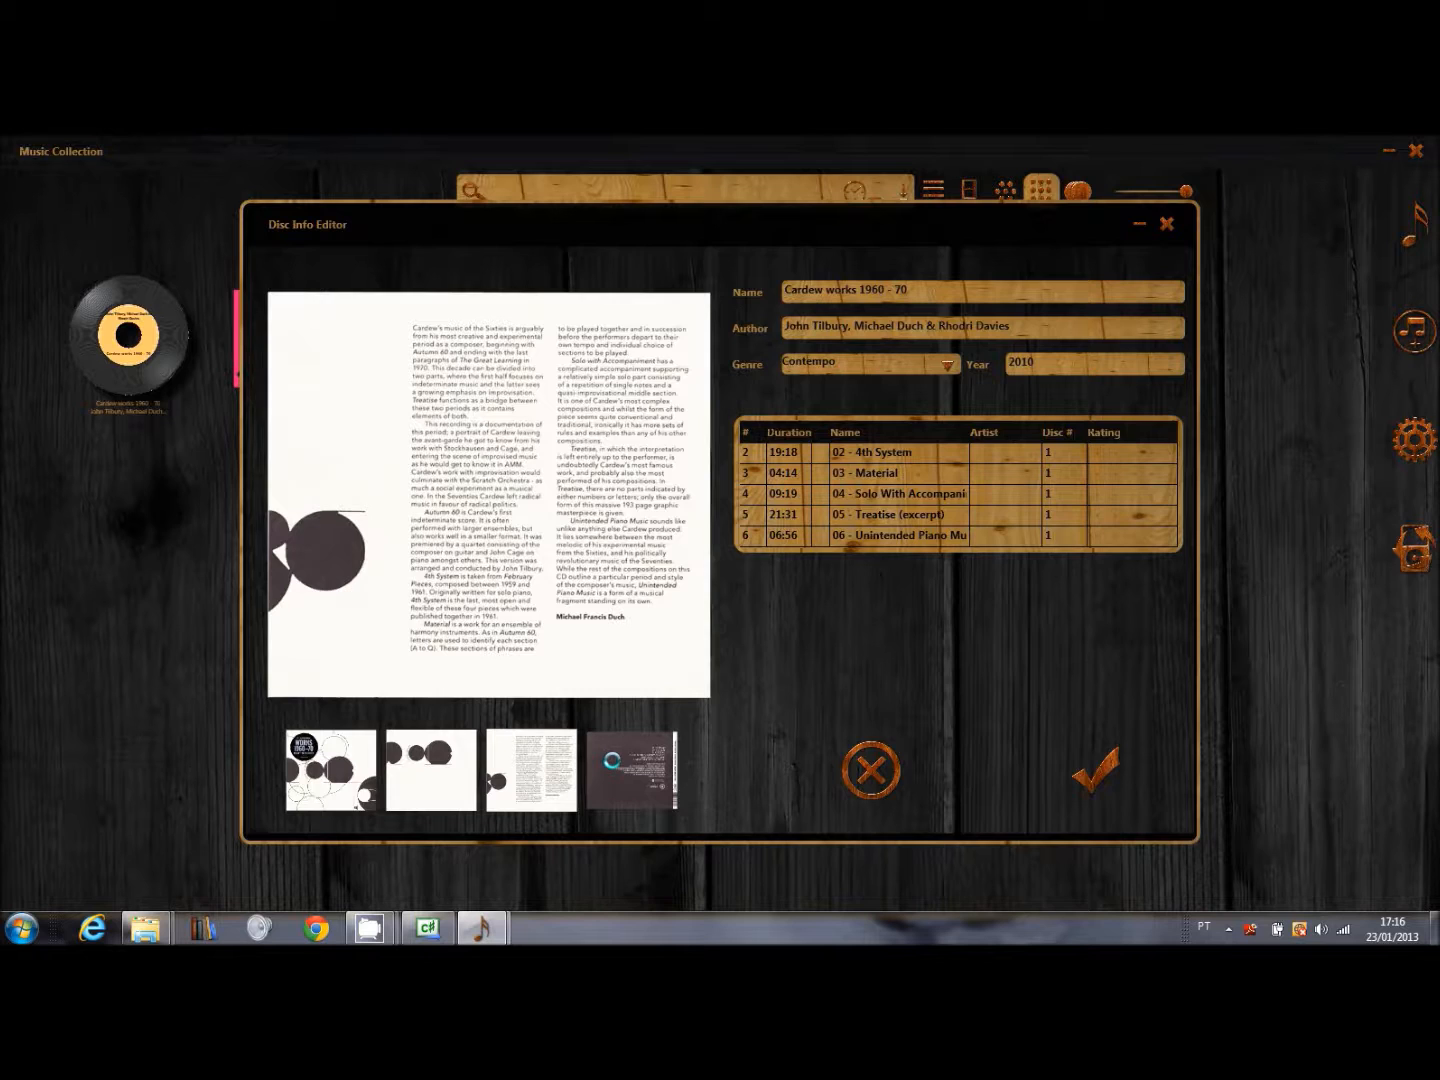
left_click(612, 760)
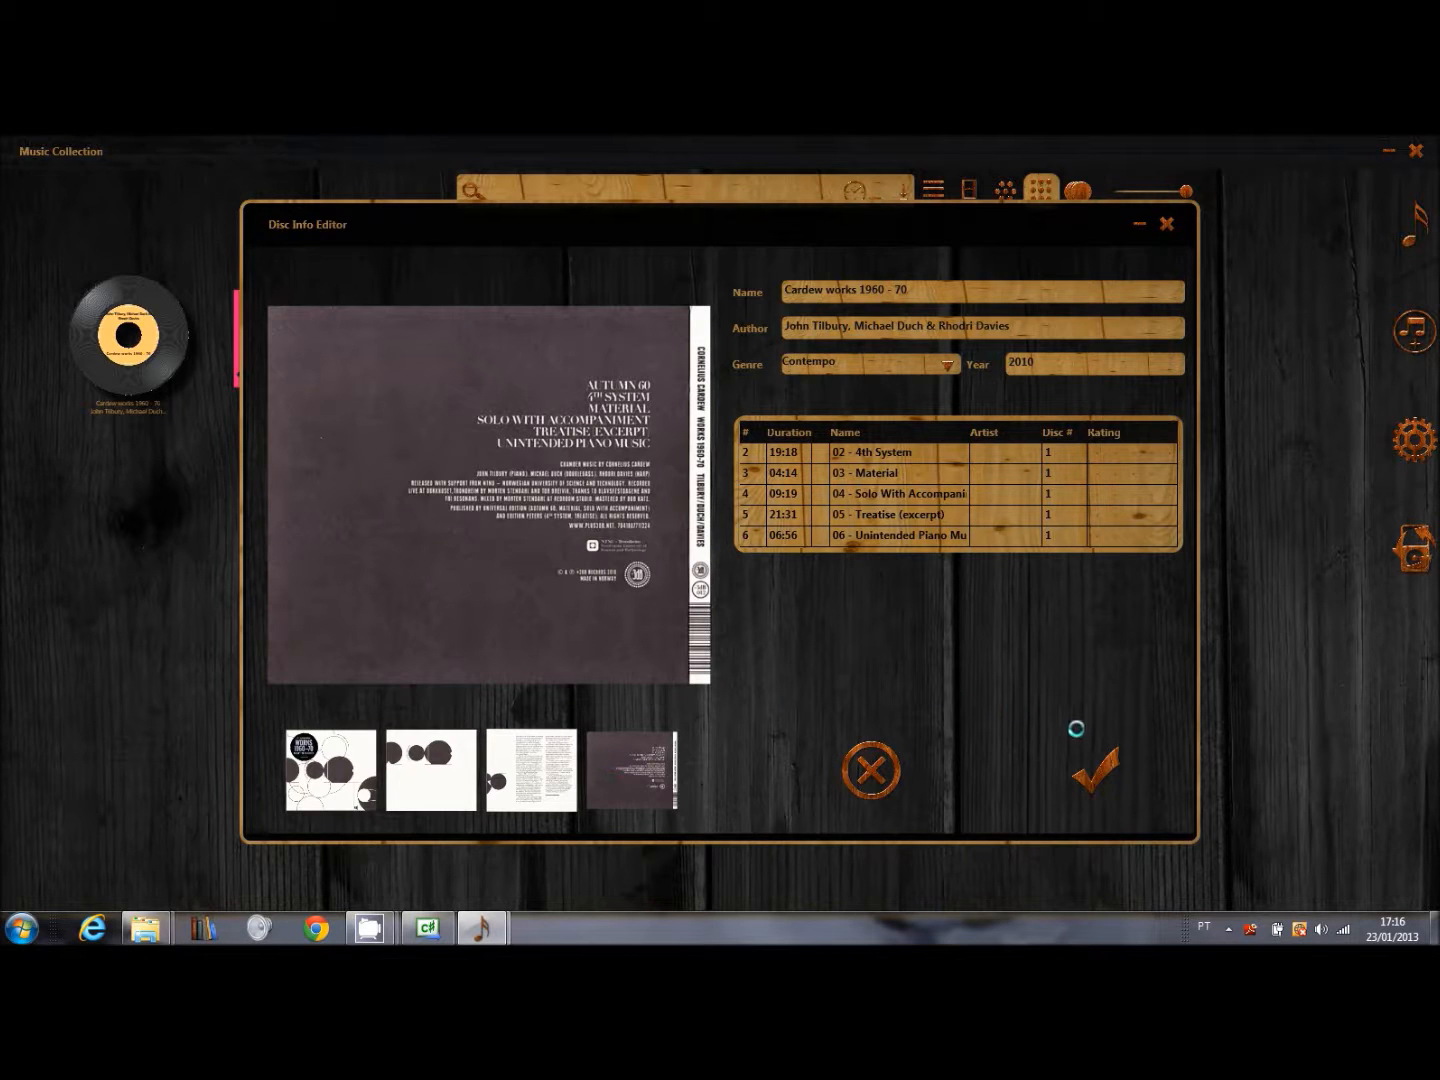
left_click(1089, 773)
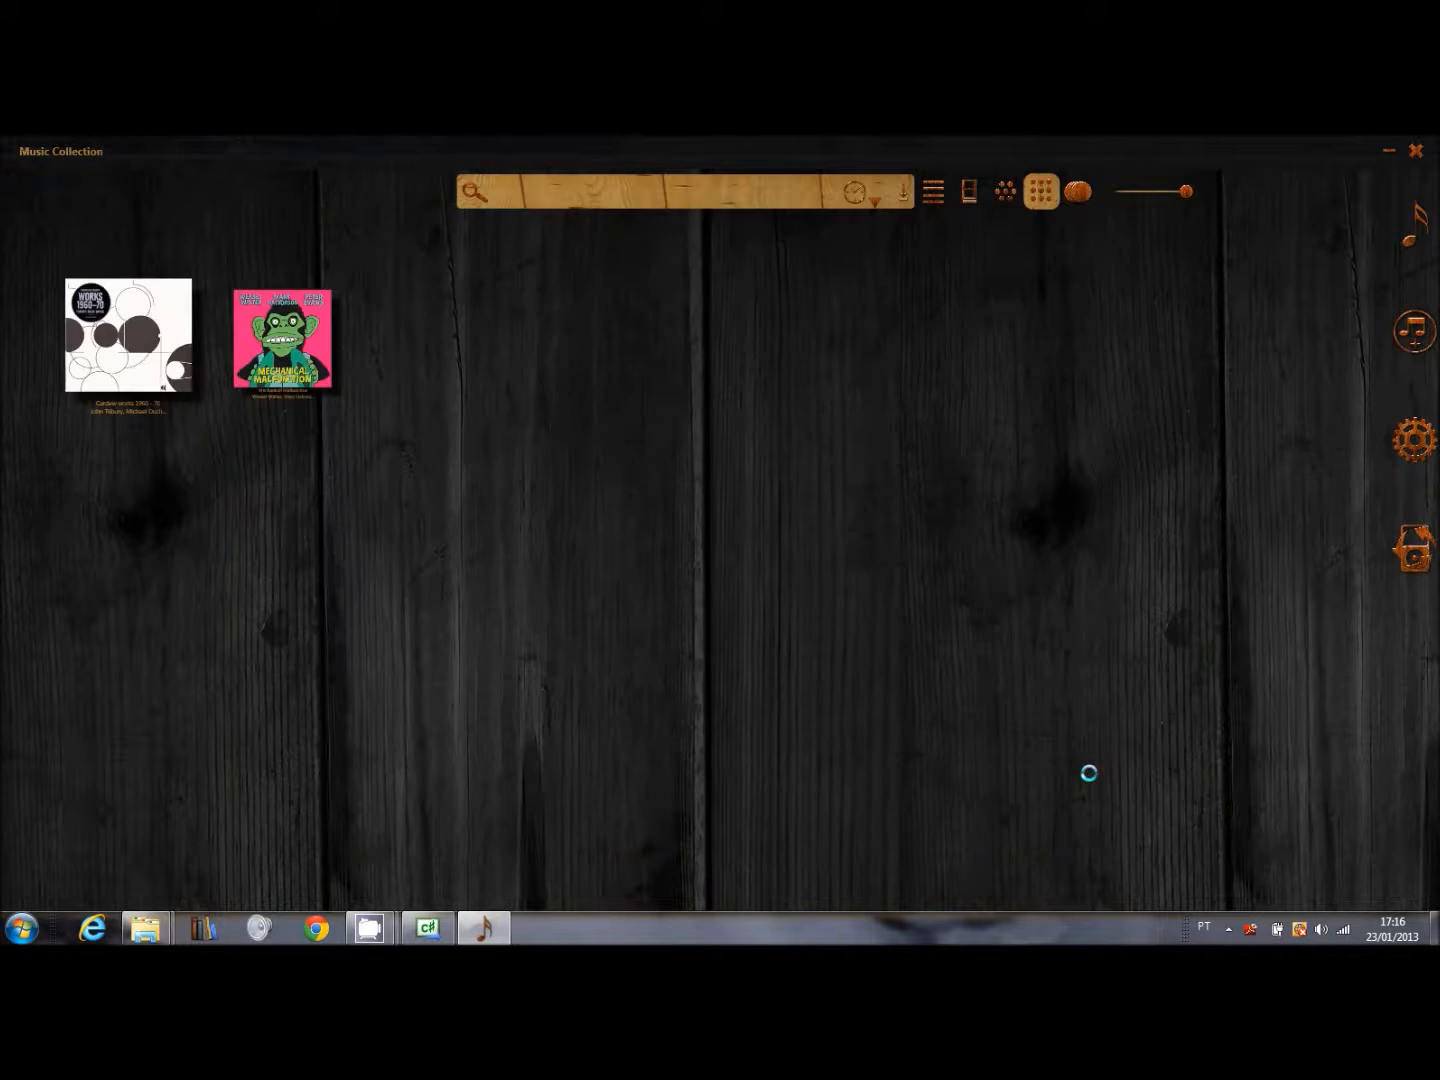